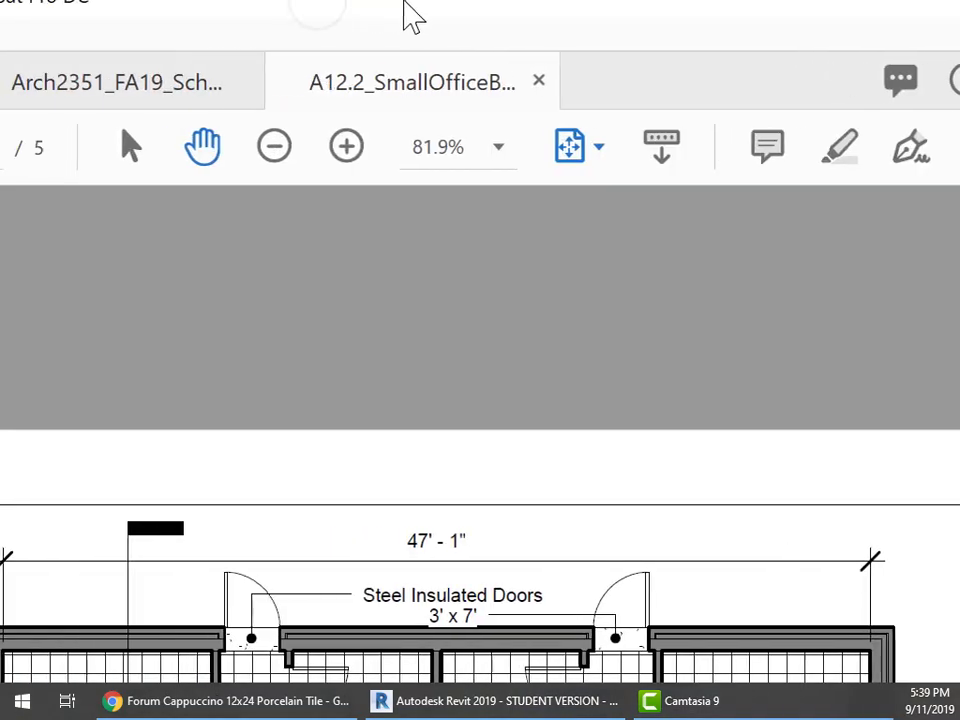
drag(239, 83, 0, 83)
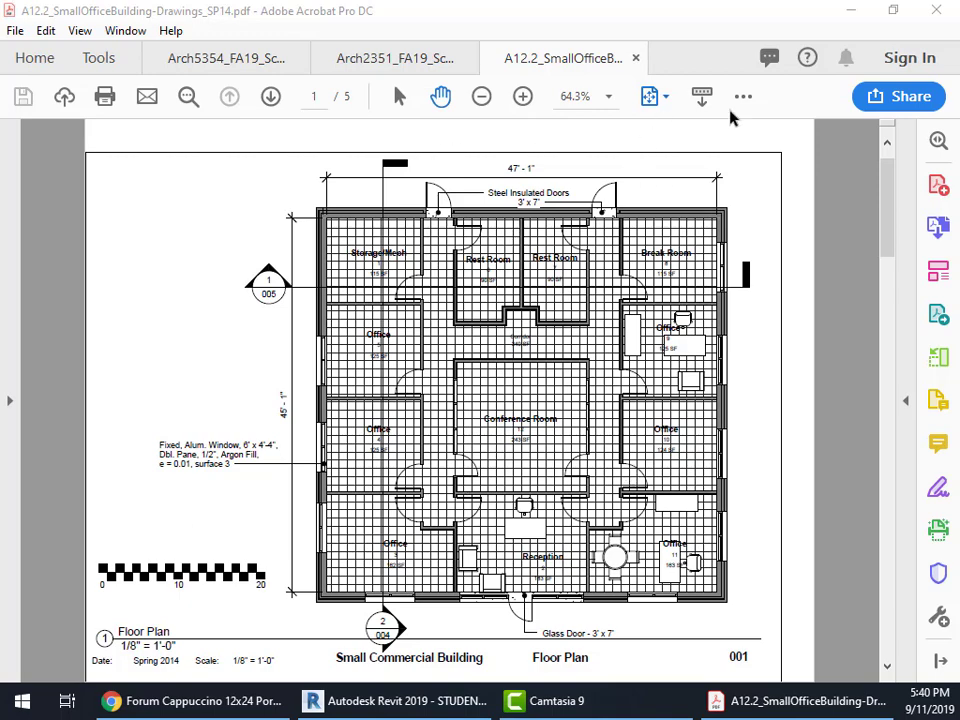
drag(754, 26, 0, 235)
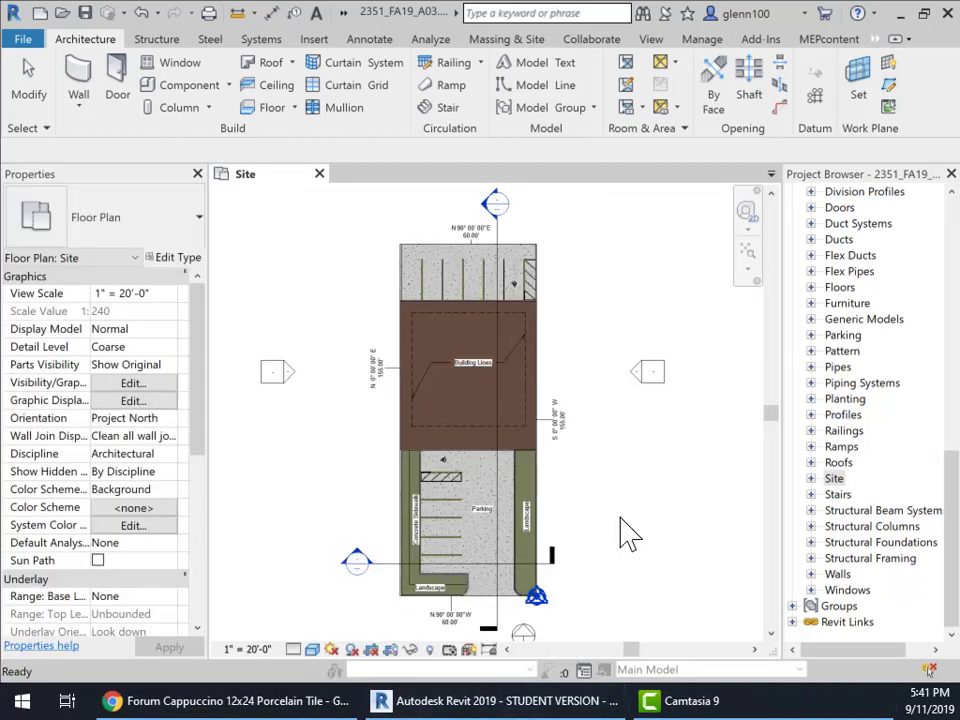
Step: Examine the Site floor plan's rear parking, brown building area, dashed building lines and front parking with landscape strips
scroll(488, 333, up, 3)
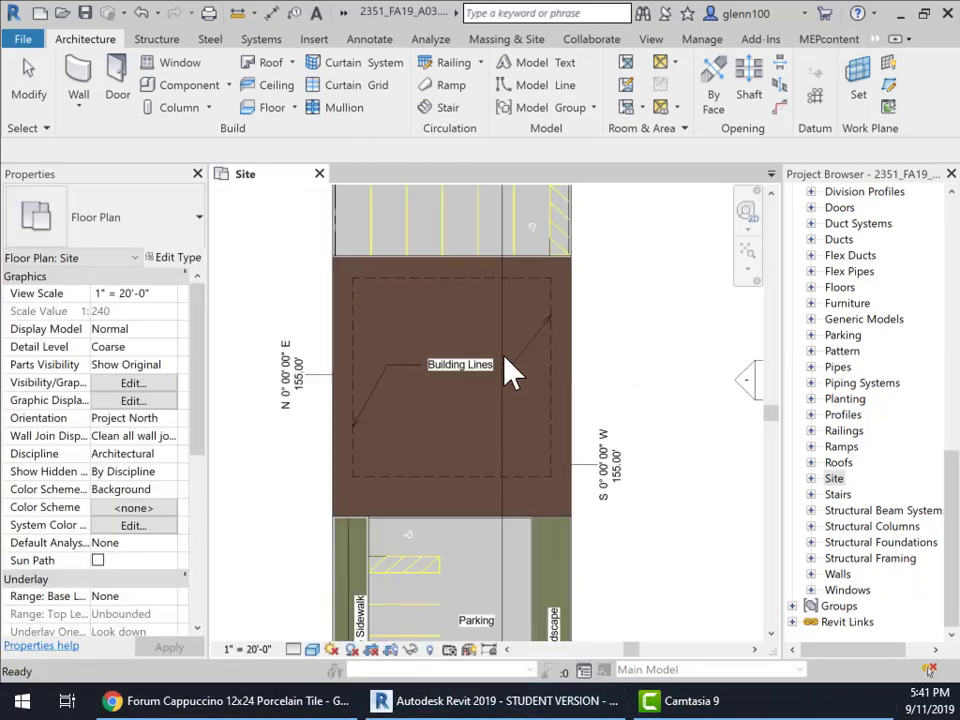
middle_drag(620, 368, 677, 524)
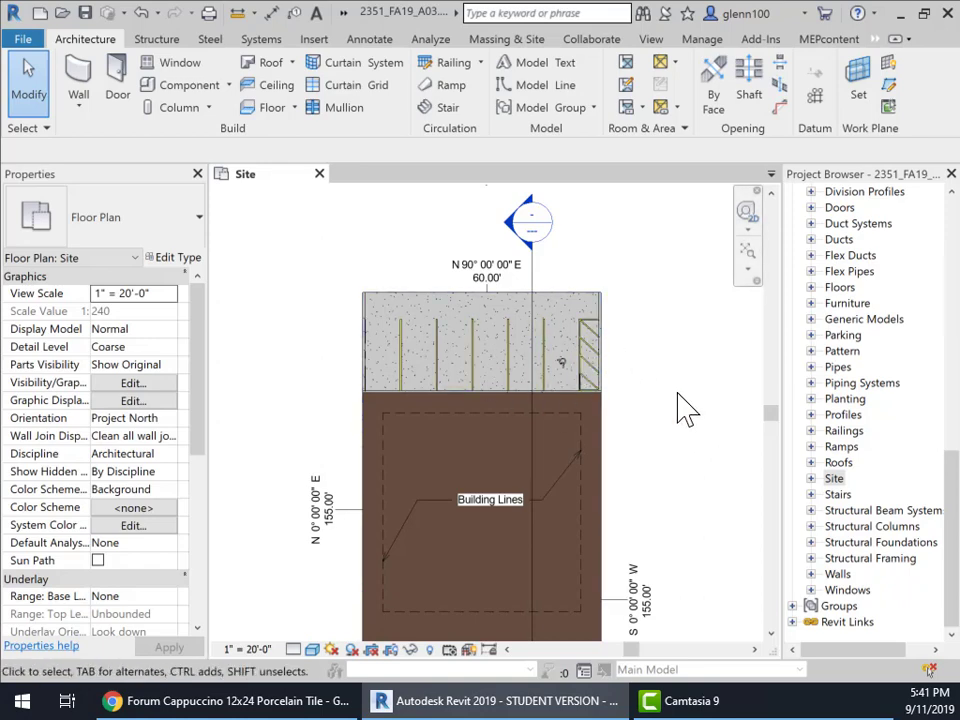
scroll(626, 450, down, 1)
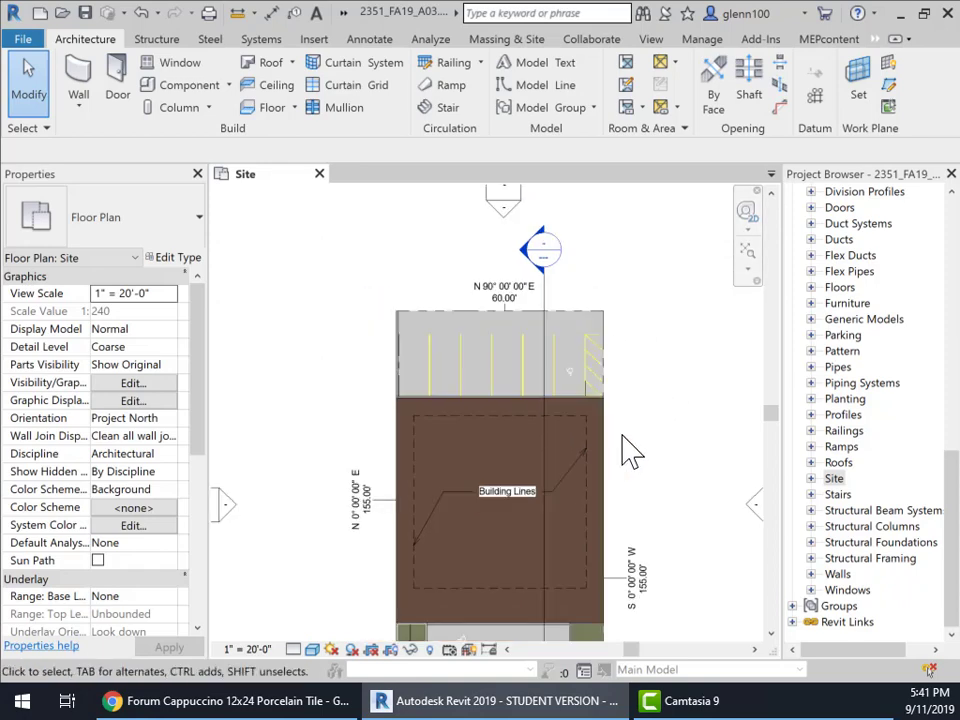
middle_drag(640, 433, 619, 332)
scroll(617, 325, down, 1)
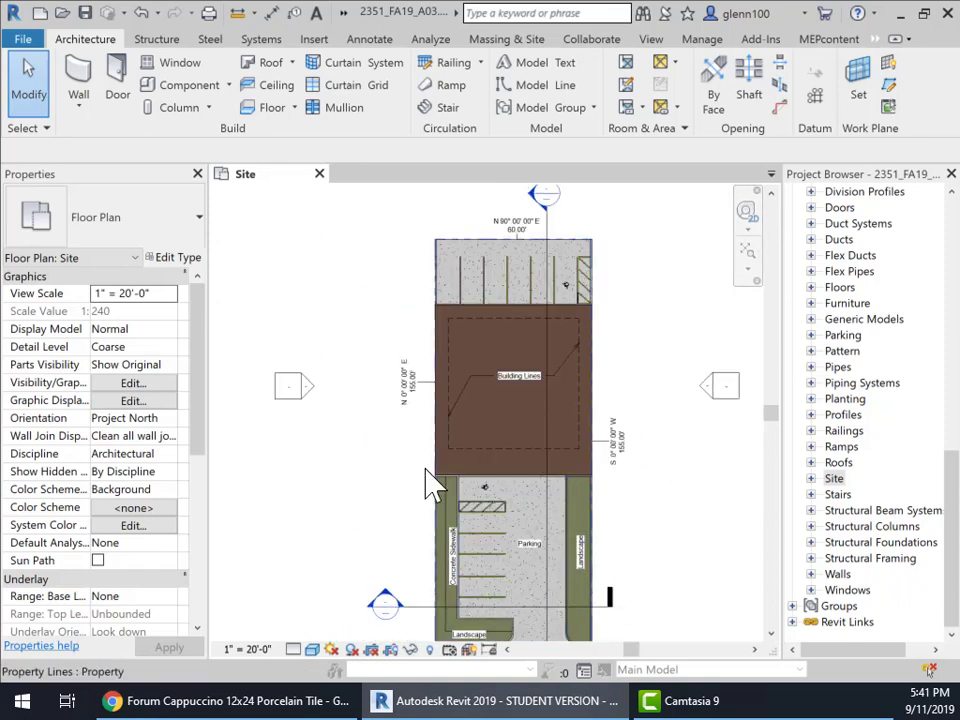
mouse_move(636, 542)
middle_down()
mouse_move(634, 493)
mouse_move(628, 521)
mouse_move(585, 527)
middle_up()
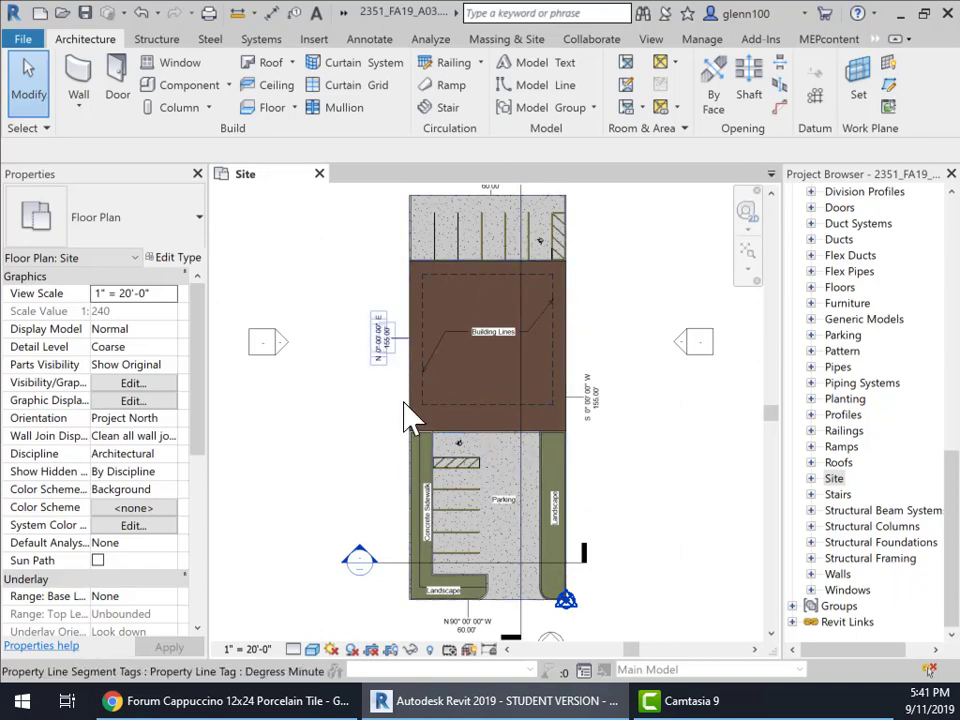
click(483, 404)
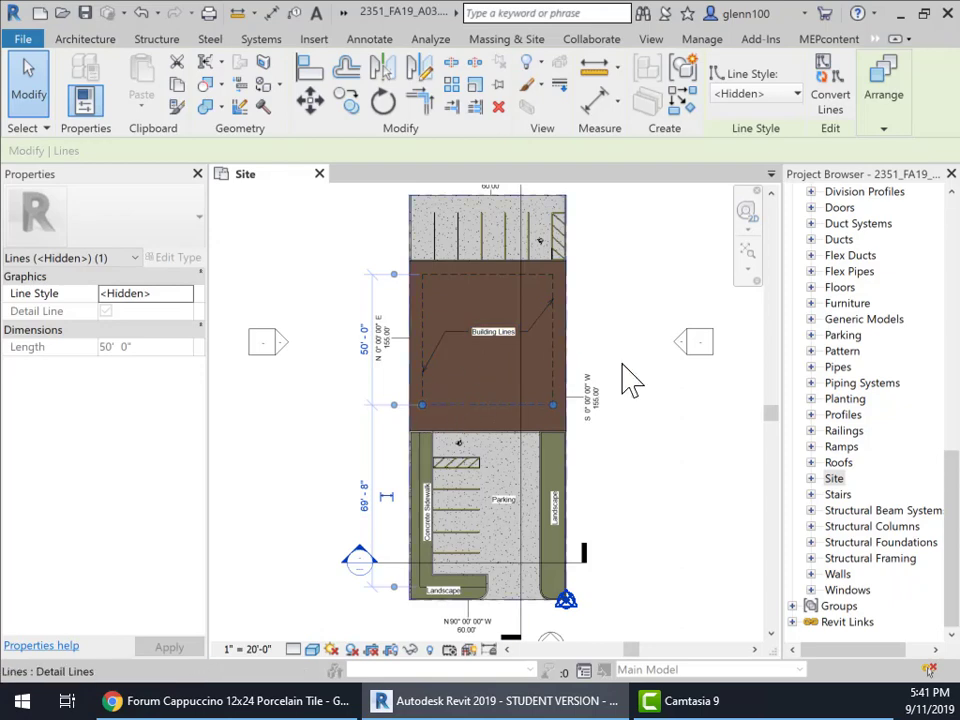
click(611, 332)
middle_drag(632, 358, 621, 473)
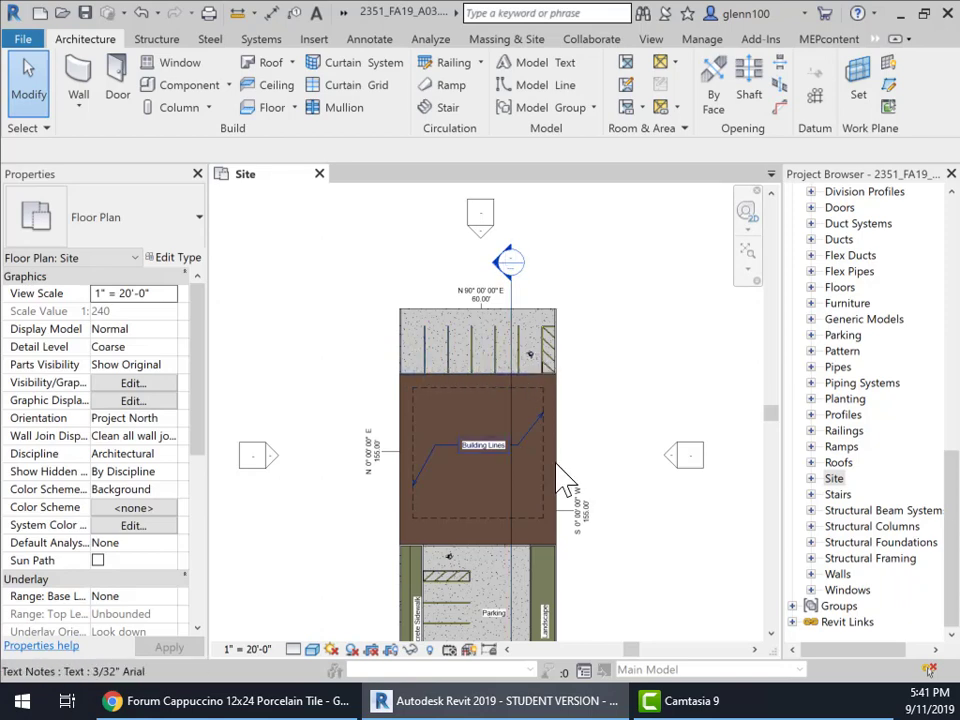
middle_drag(606, 463, 634, 314)
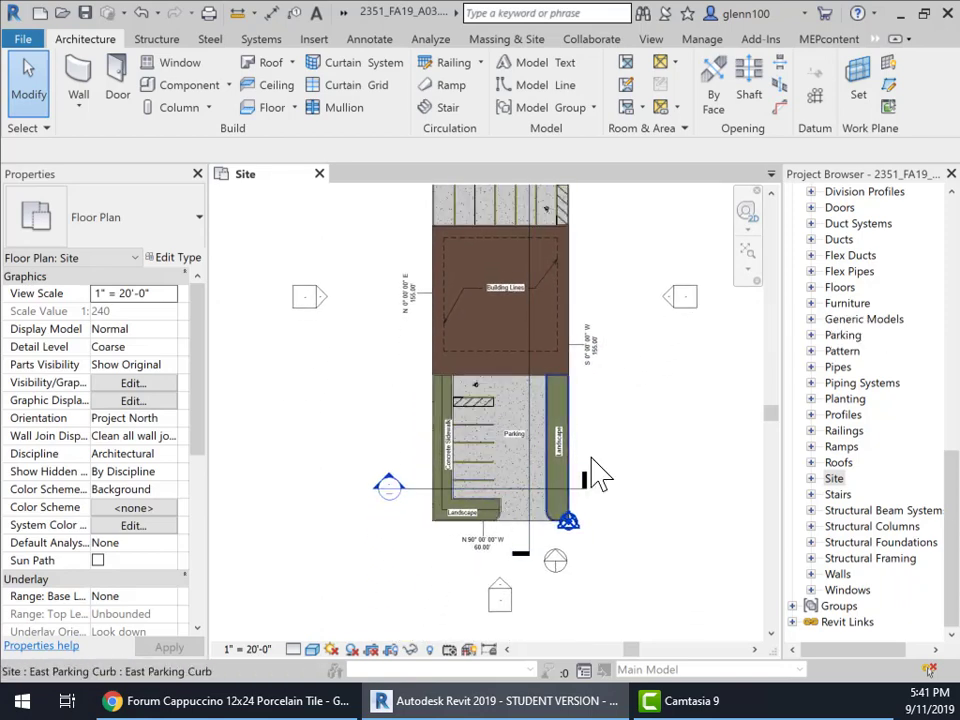
middle_drag(598, 474, 636, 494)
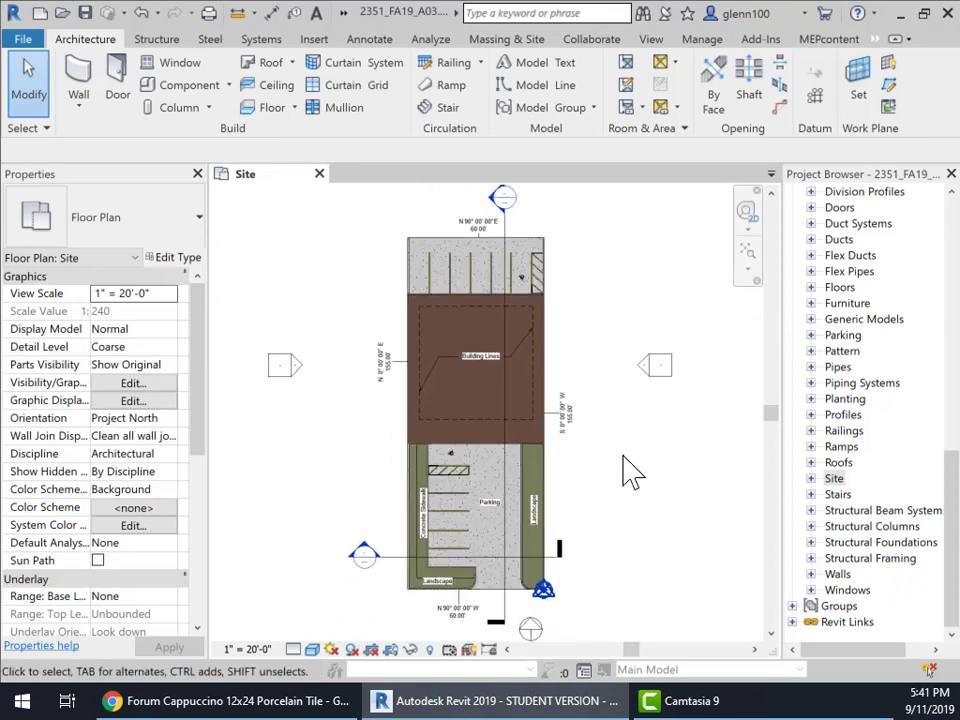
Step: Collapse the Families branch of the project tree and open the South building elevation
scroll(938, 446, up, 7)
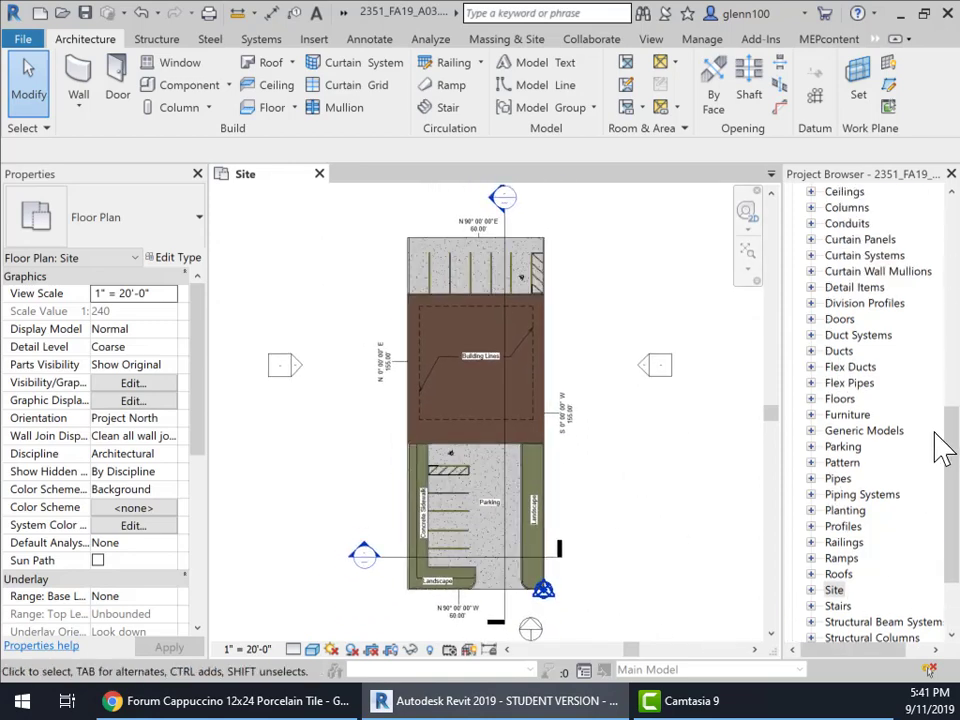
click(792, 351)
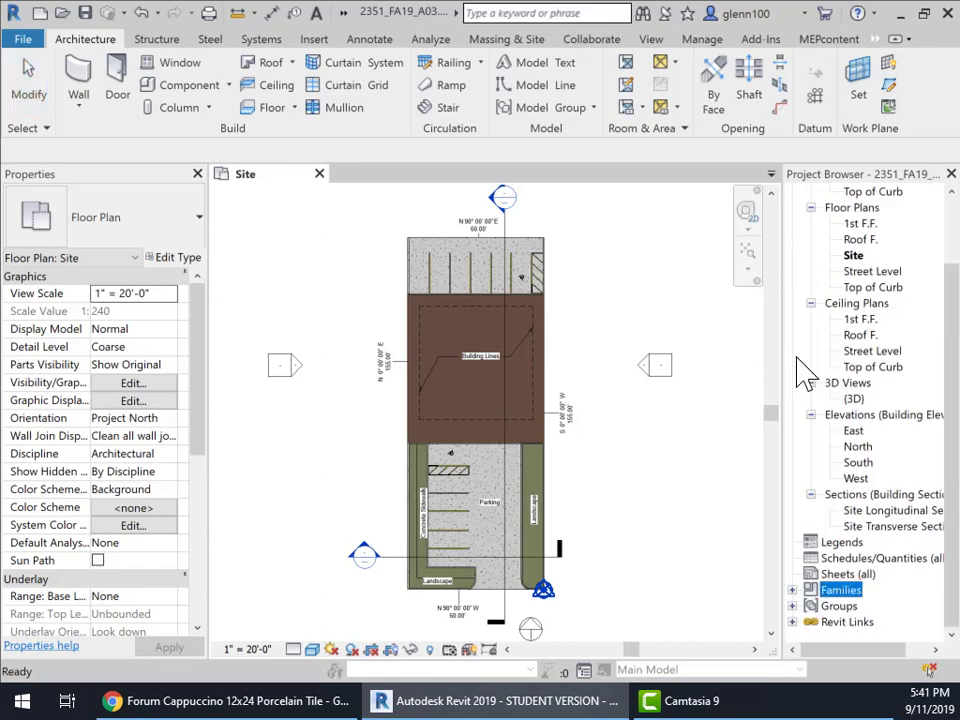
scroll(812, 424, up, 1)
scroll(812, 424, up, 1)
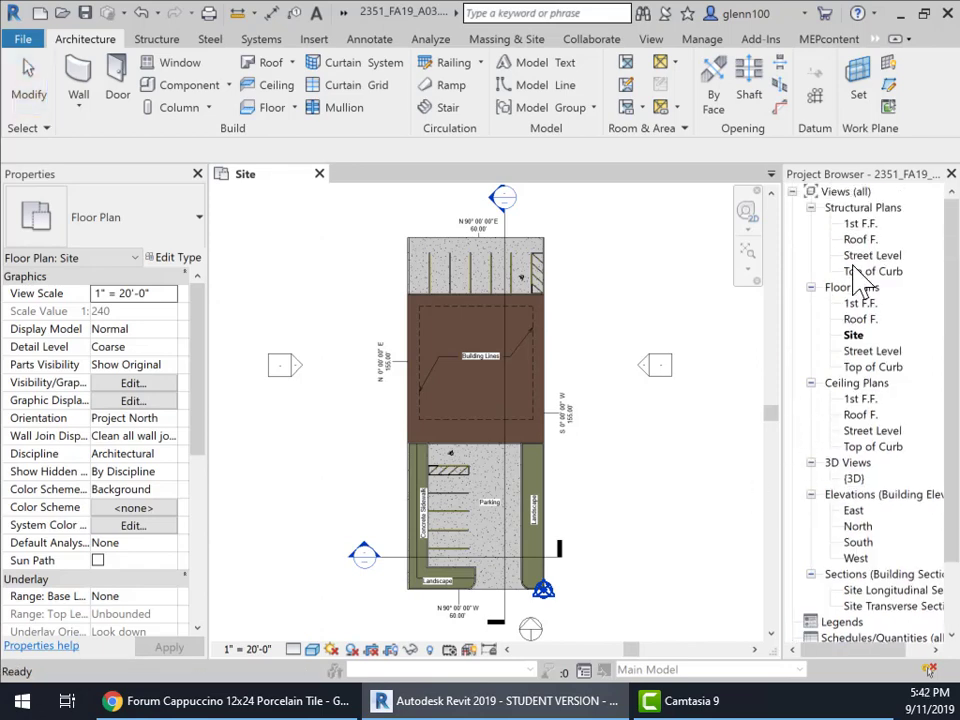
double_click(858, 542)
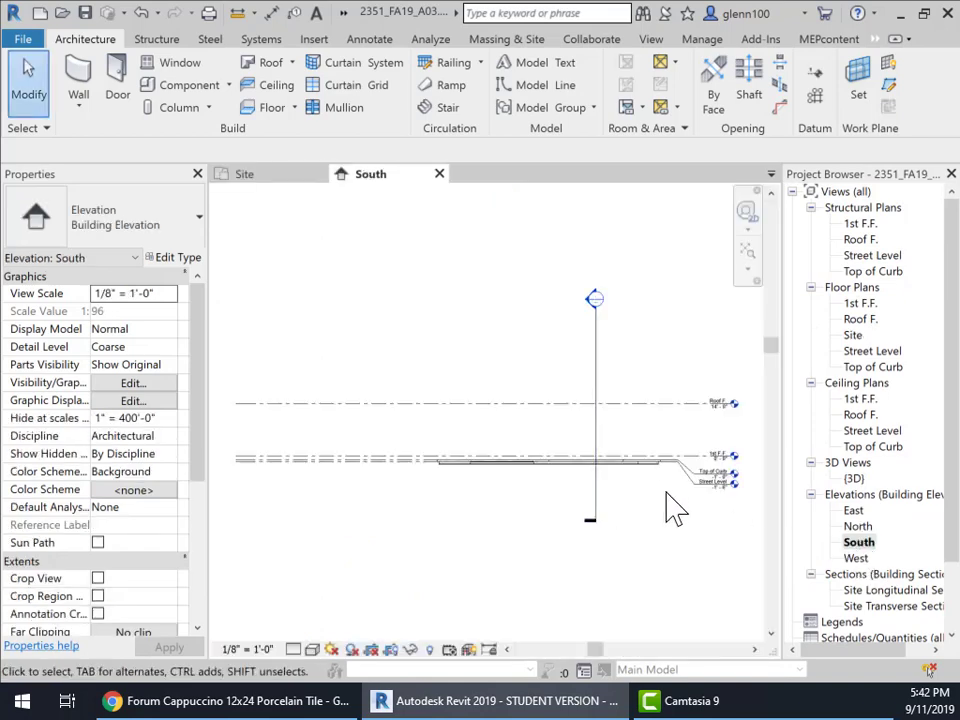
Step: Examine the Roof F., 1st F.F., Top of Curb and Street Level lines against the site profile in the South elevation
middle_drag(675, 507, 536, 463)
scroll(553, 452, up, 3)
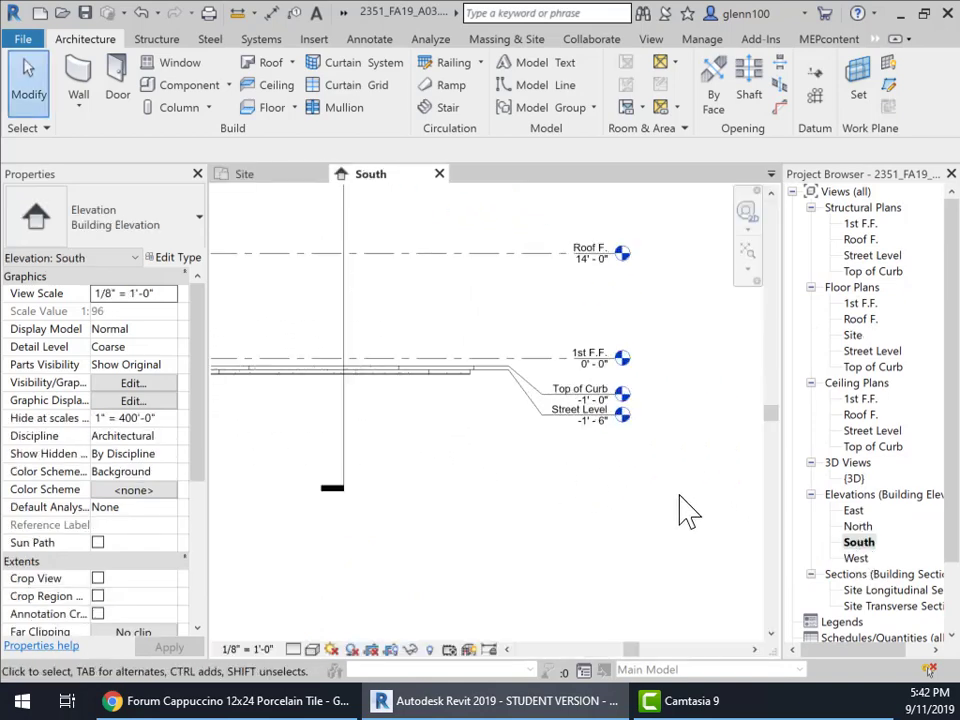
scroll(688, 512, up, 2)
middle_drag(606, 424, 550, 618)
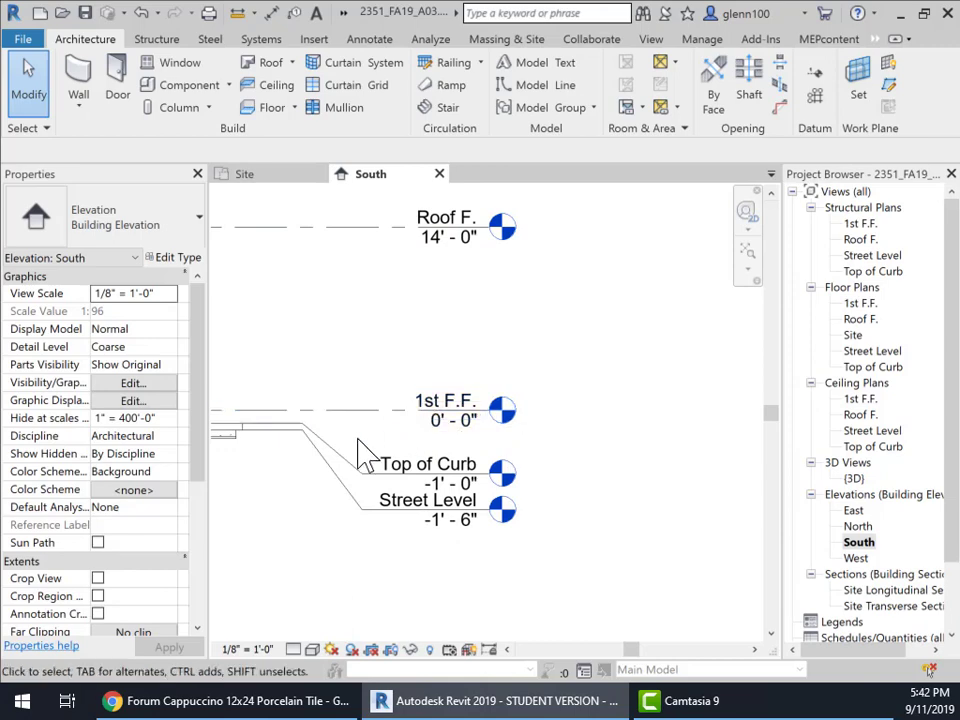
middle_drag(436, 452, 499, 420)
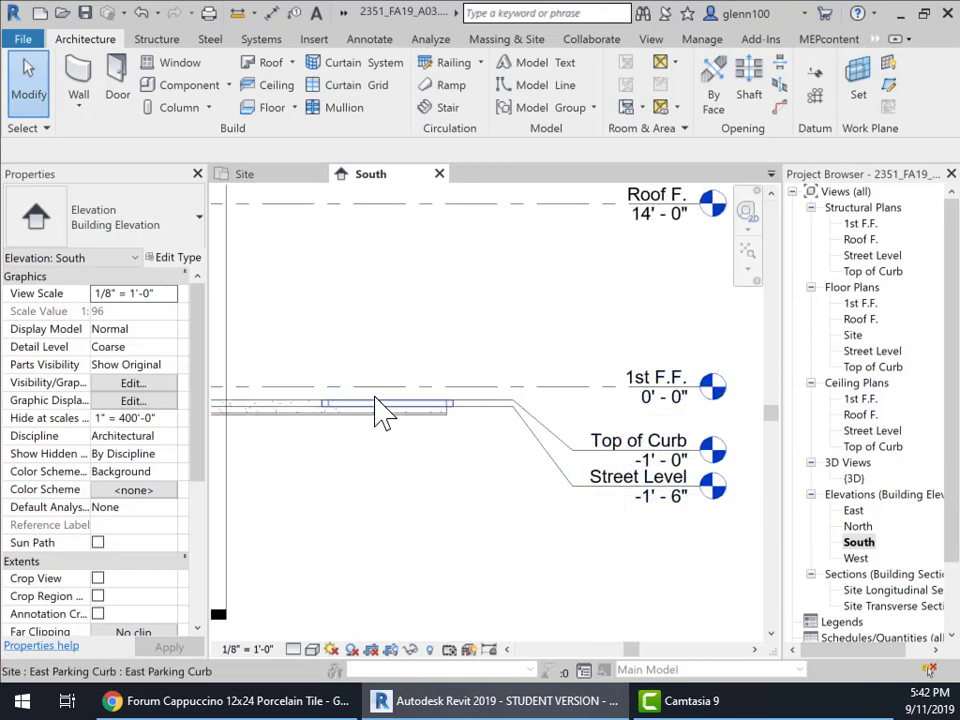
middle_drag(475, 495, 492, 502)
scroll(492, 502, down, 2)
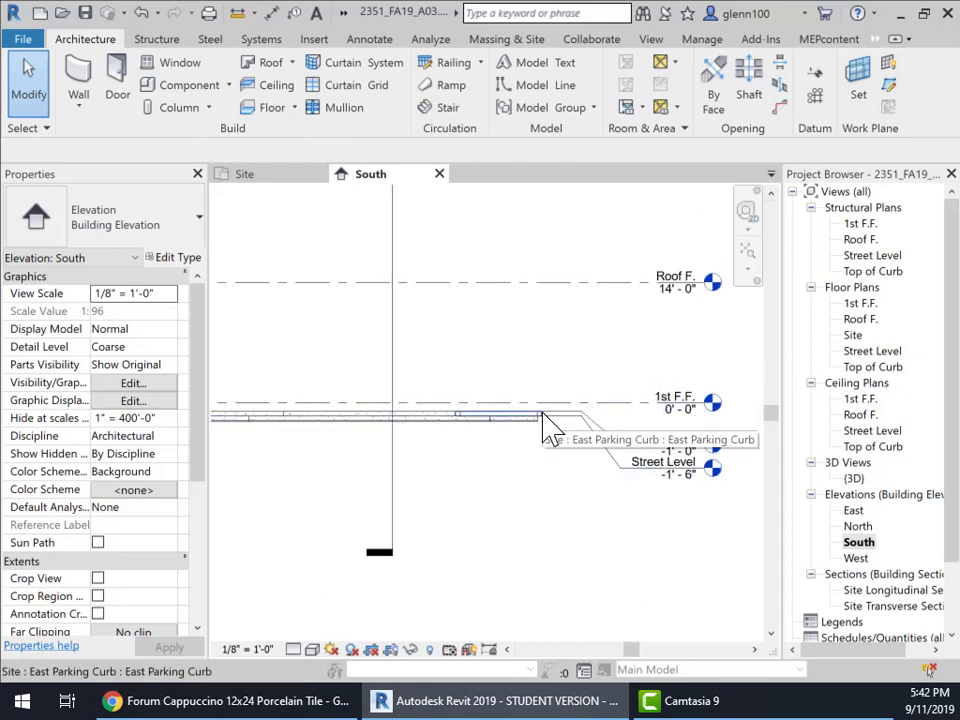
middle_drag(525, 514, 450, 514)
middle_drag(594, 534, 750, 596)
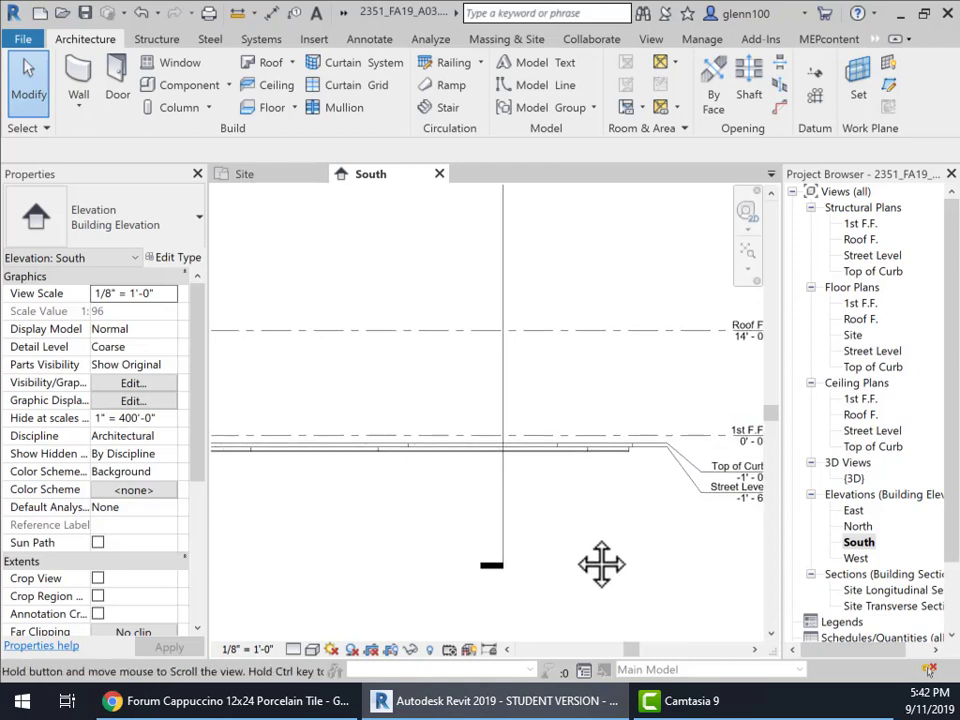
scroll(580, 540, down, 3)
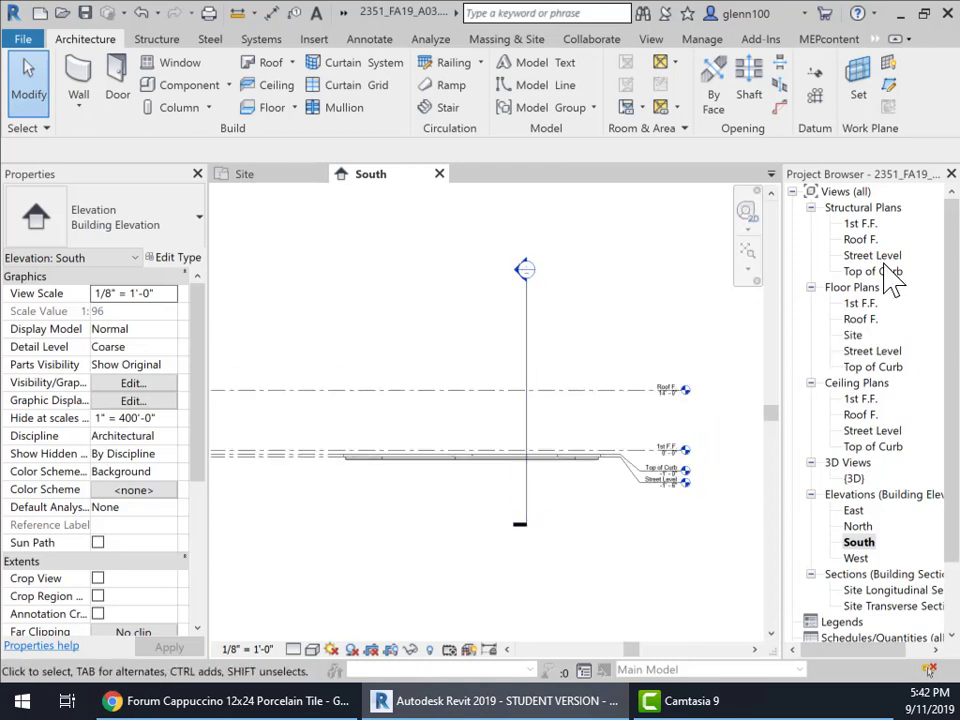
Step: Open the Site Longitudinal Section from its marker on the Site plan and set its visual style to Shaded
double_click(853, 336)
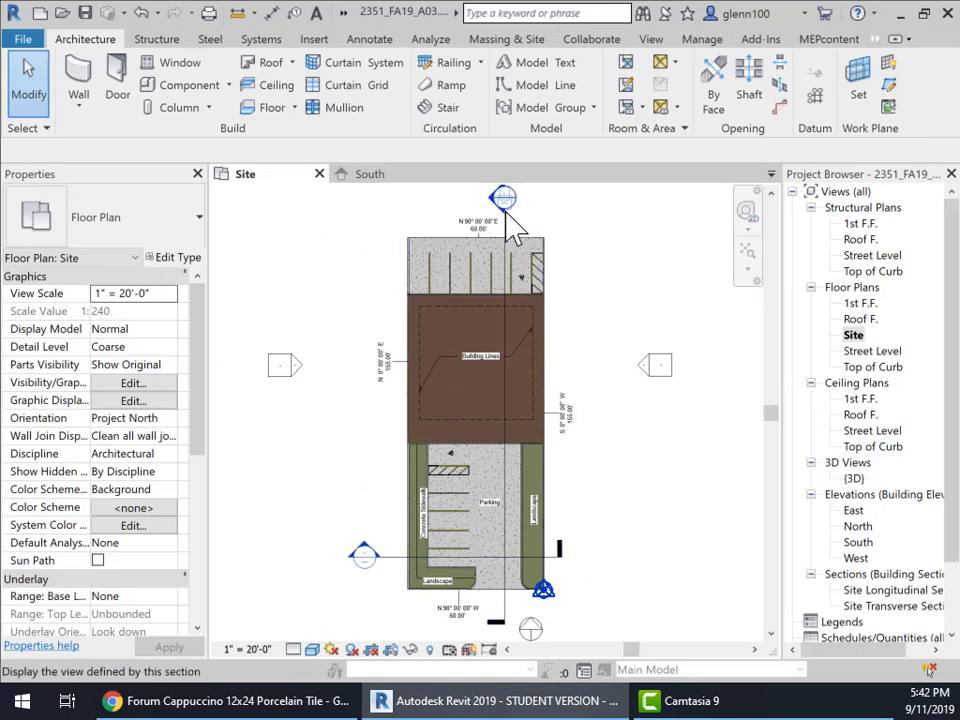
double_click(505, 205)
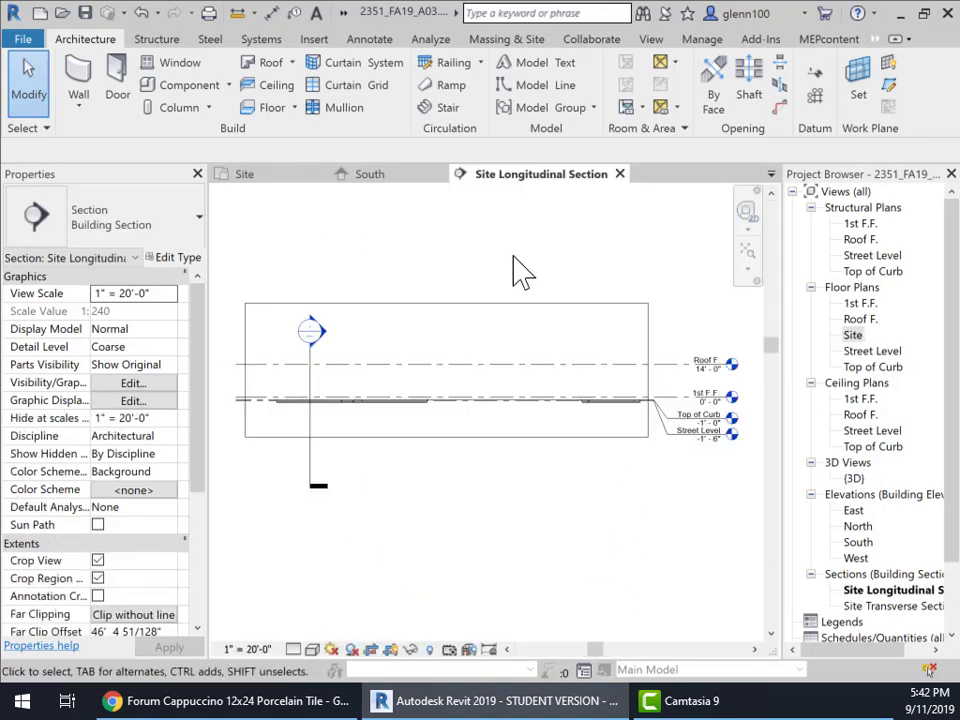
scroll(392, 428, up, 2)
middle_drag(506, 446, 603, 425)
scroll(600, 428, down, 1)
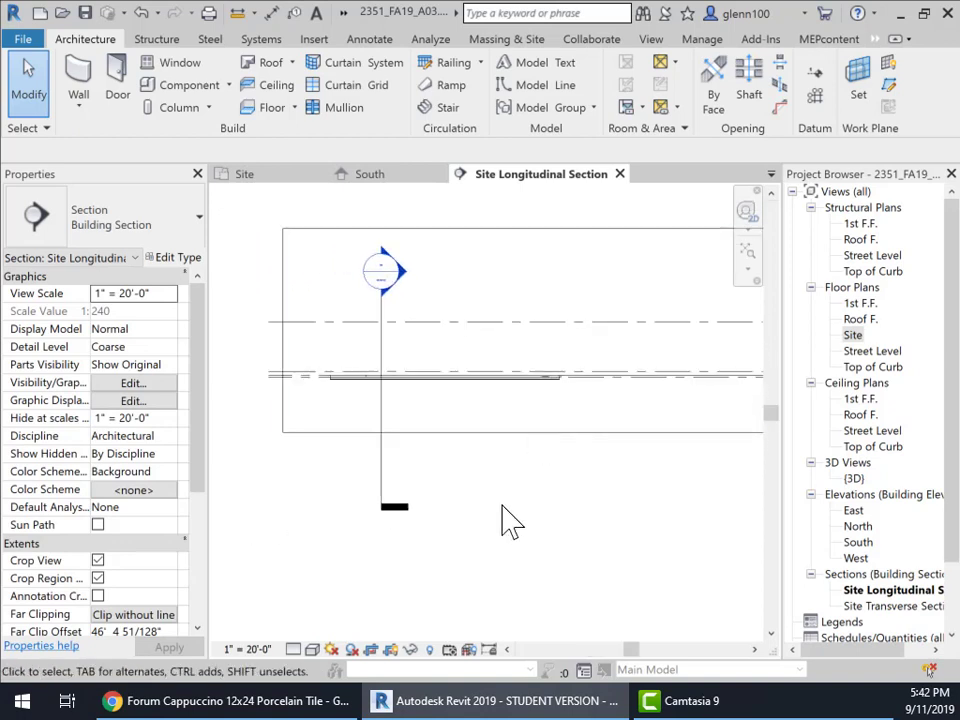
click(312, 649)
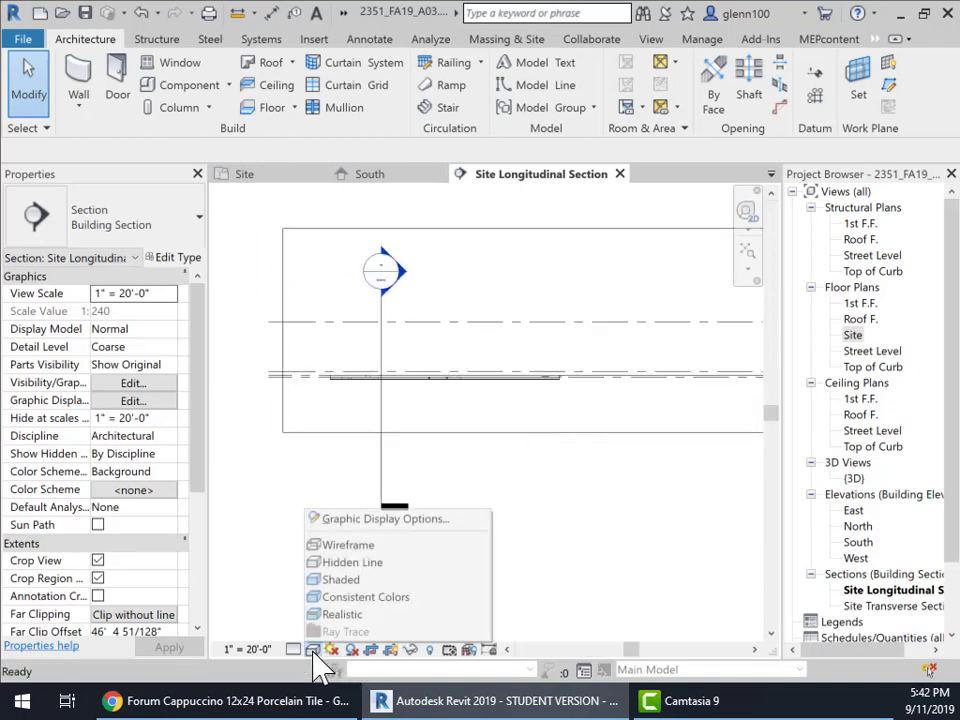
click(345, 578)
middle_drag(579, 527, 476, 564)
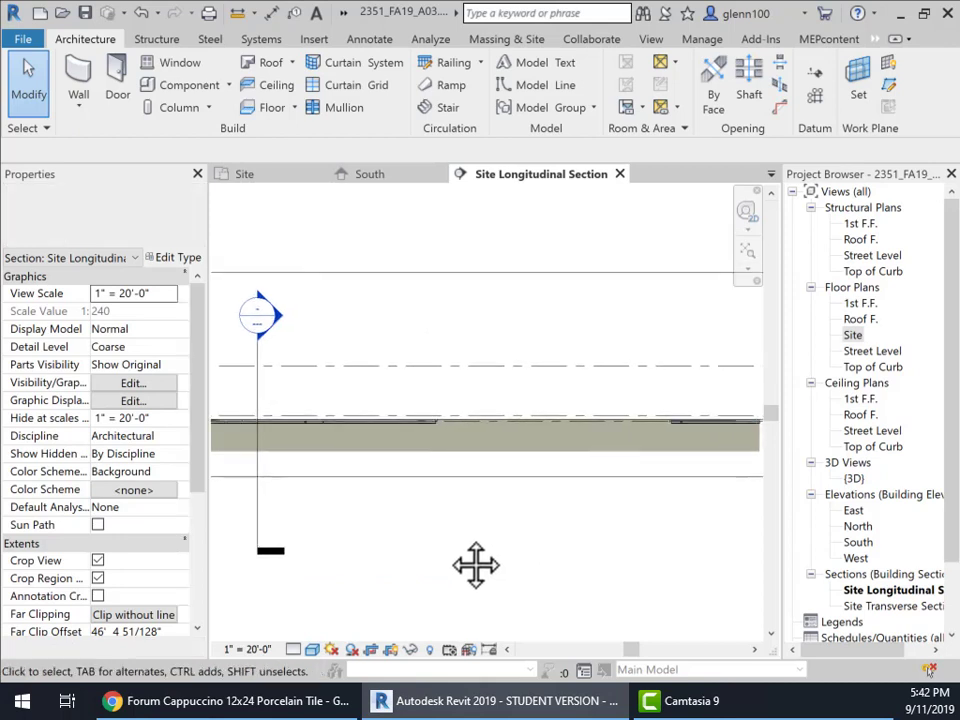
Step: Examine the concrete drive pads and the earth between them in the shaded longitudinal section, and close that view
scroll(680, 495, down, 1)
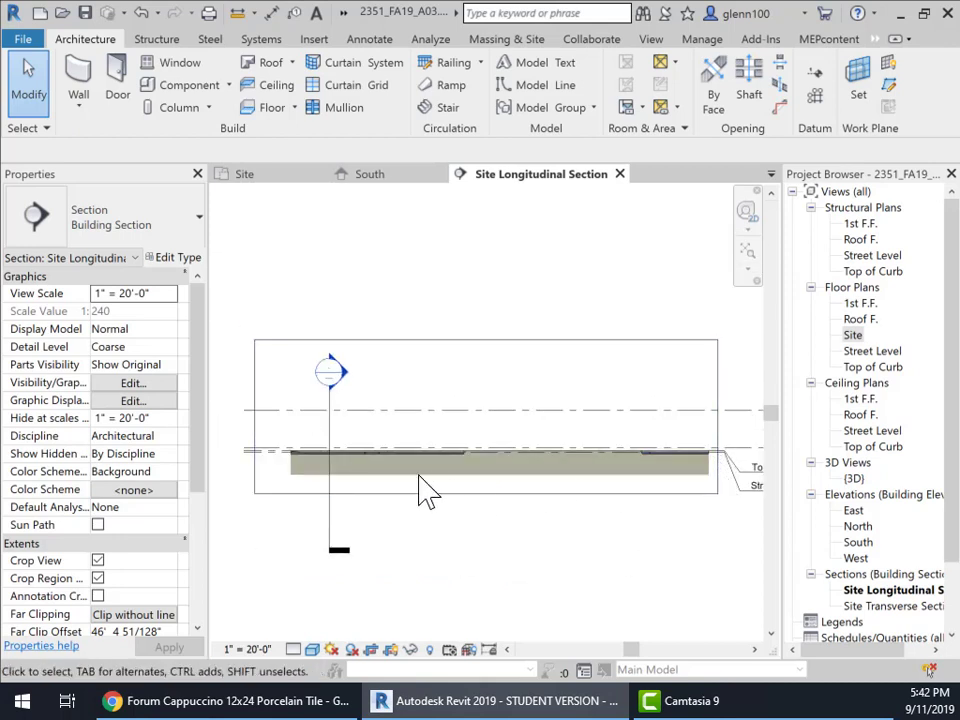
scroll(471, 467, up, 3)
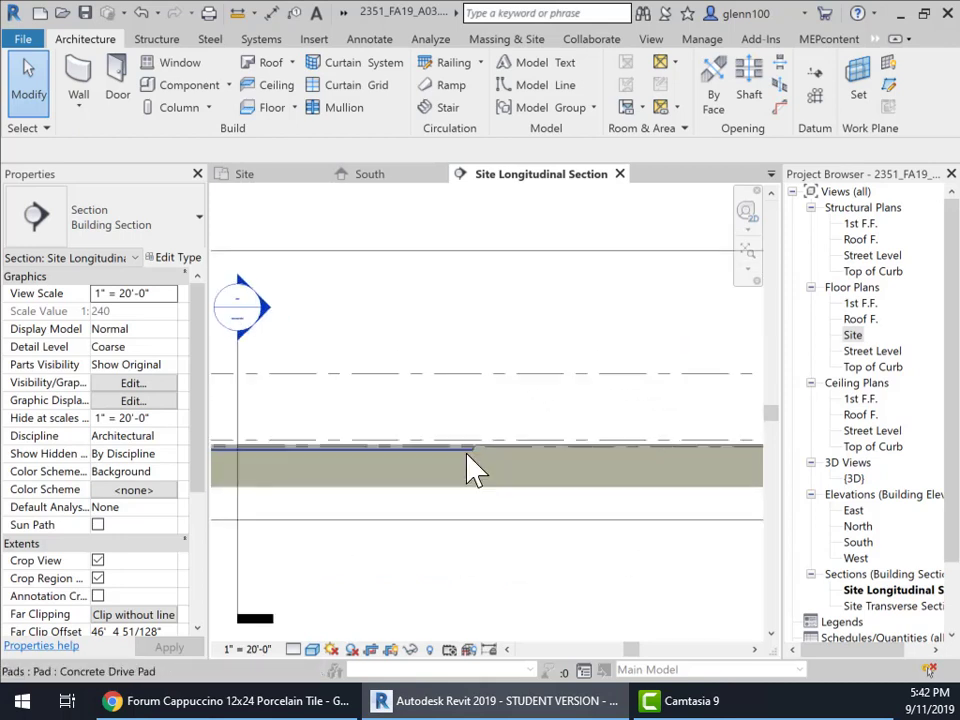
middle_drag(540, 470, 600, 480)
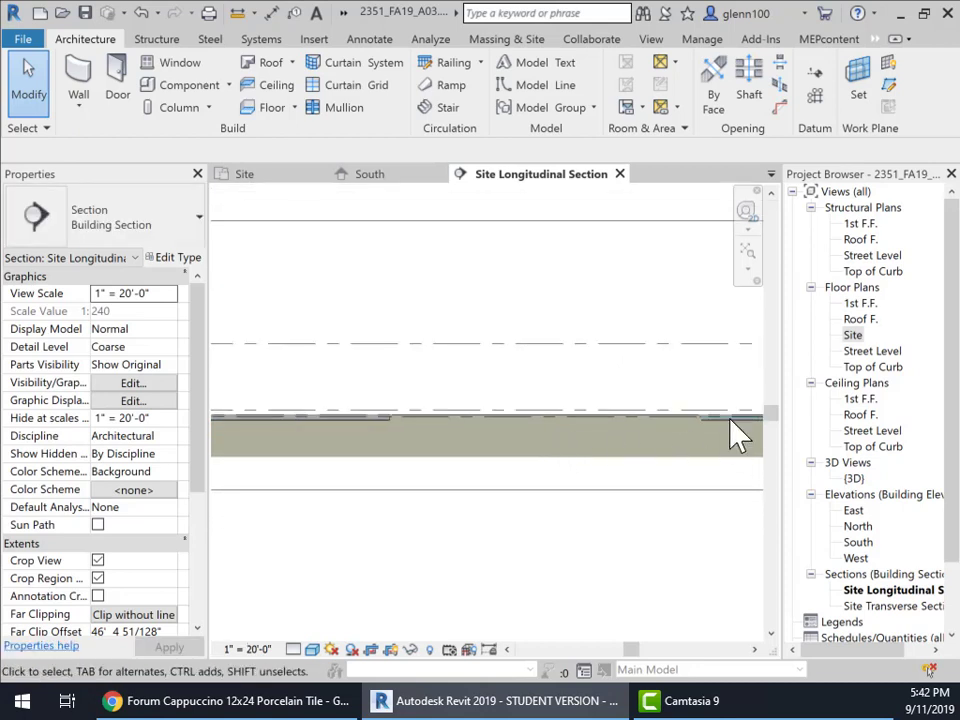
scroll(671, 497, down, 2)
scroll(621, 583, down, 1)
middle_drag(621, 583, 564, 506)
click(620, 174)
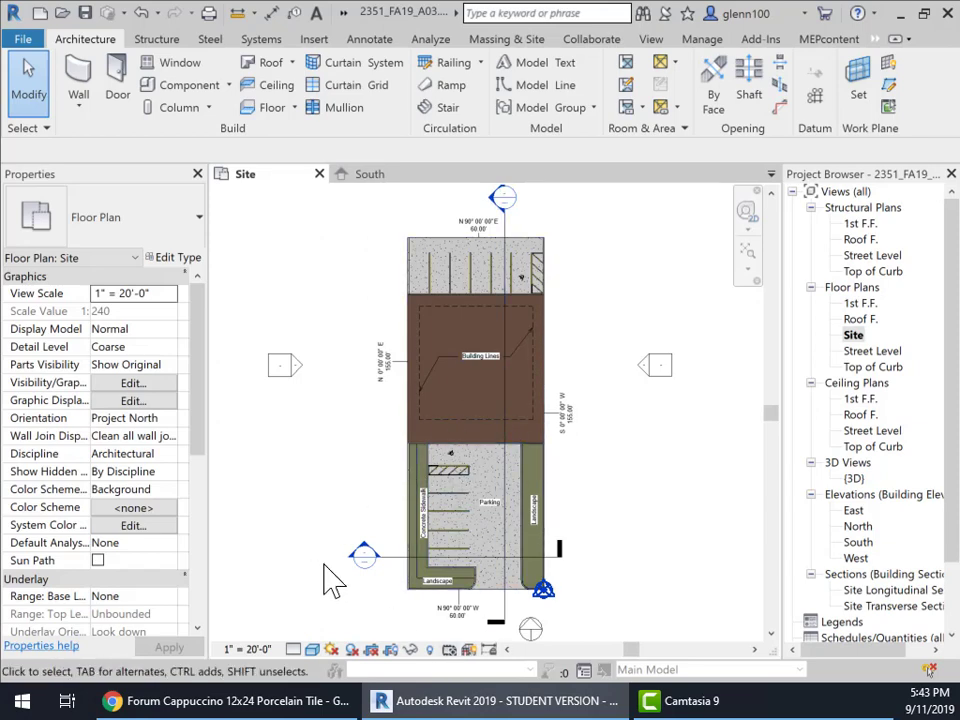
Step: Inspect the east parking curb and the concrete sidewalk's detail lines around the front parking area by selecting them in the Site plan
scroll(429, 546, up, 4)
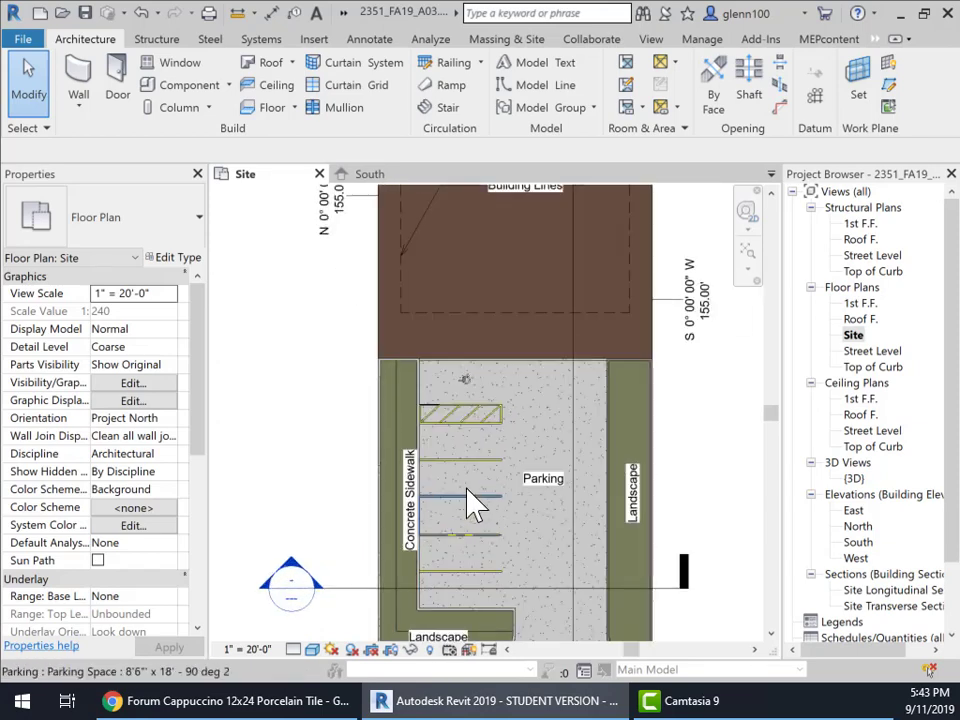
middle_drag(471, 504, 531, 433)
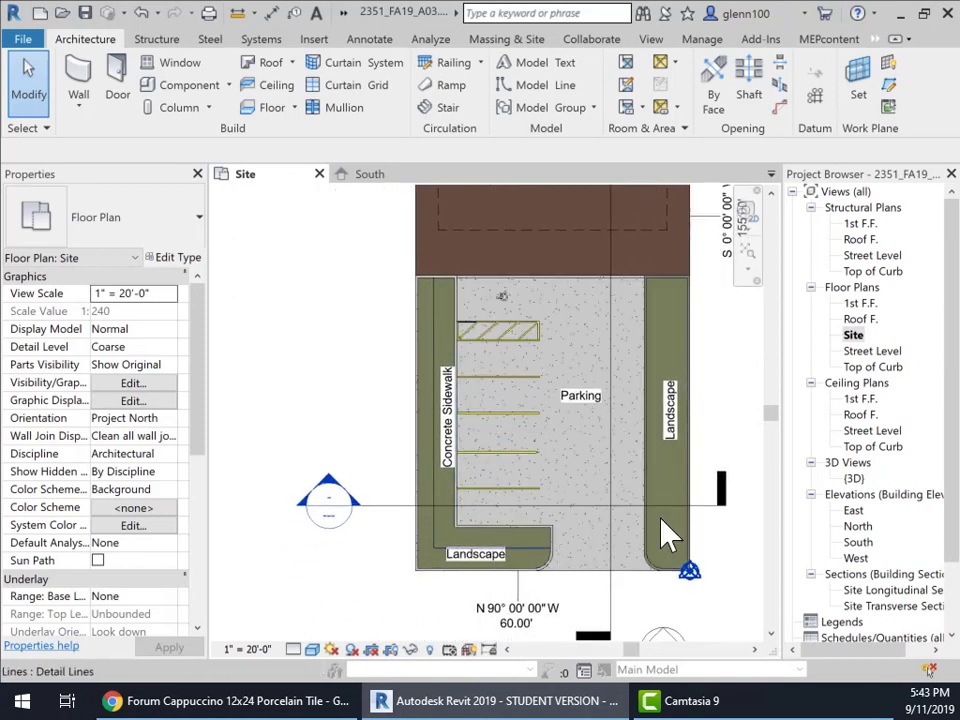
click(680, 292)
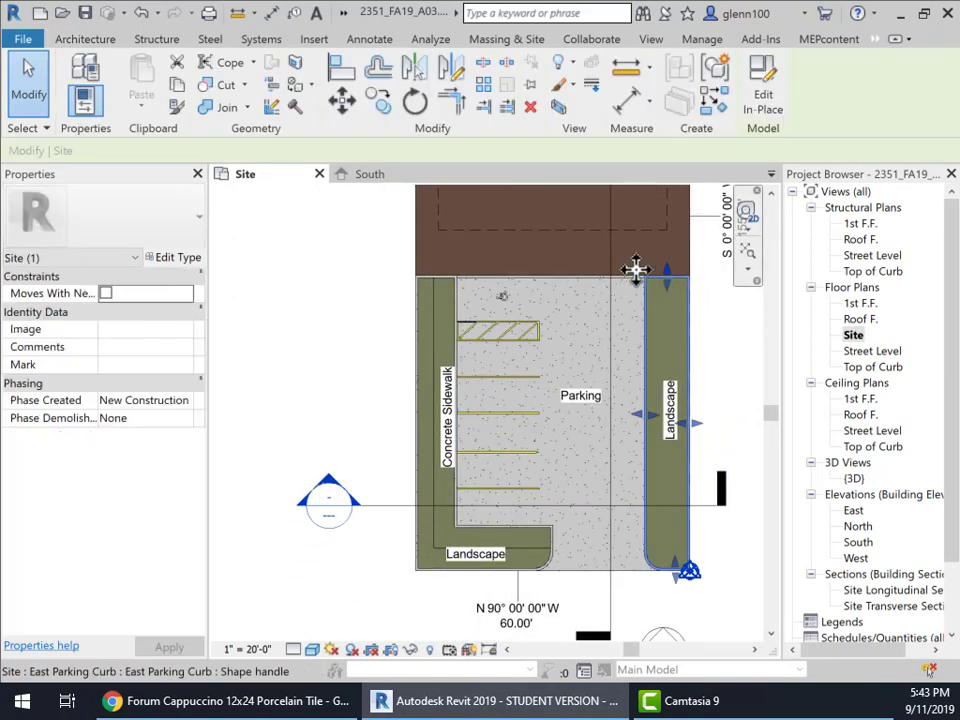
click(440, 295)
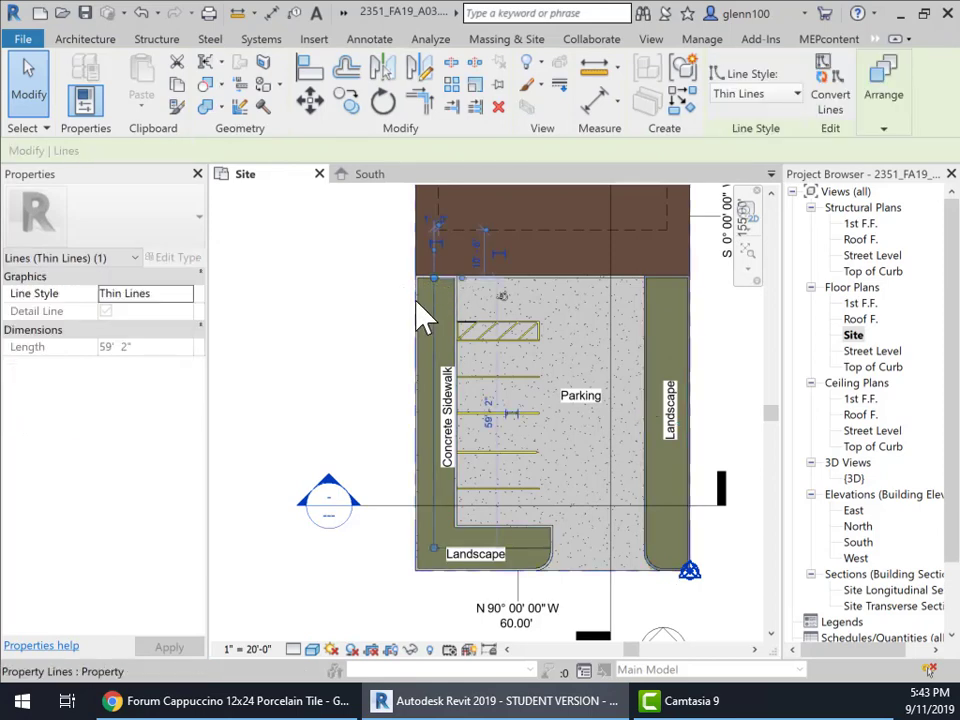
click(332, 332)
click(457, 318)
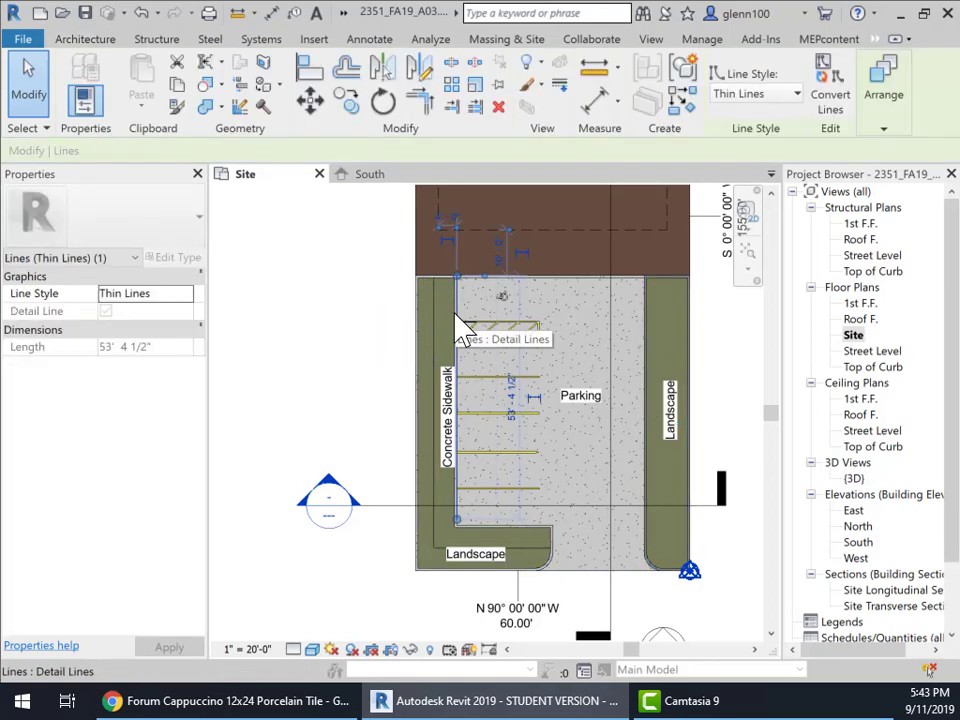
Step: Examine the front parking spaces, concrete sidewalk and landscape strips south of the building area in the Site plan
click(386, 328)
scroll(450, 400, down, 3)
middle_drag(521, 454, 440, 647)
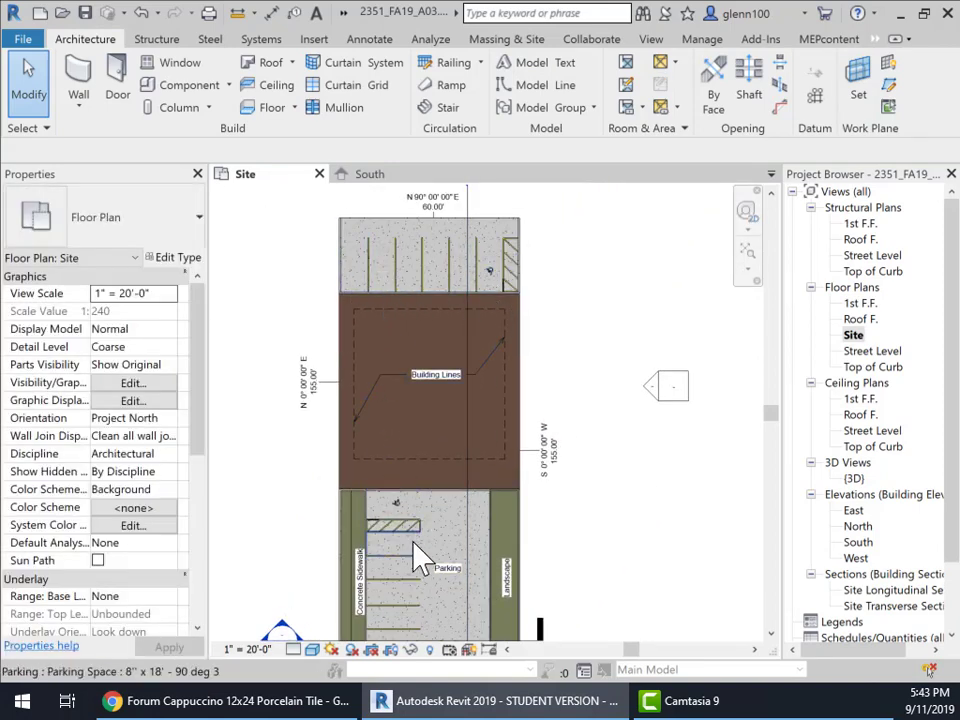
middle_drag(414, 543, 579, 386)
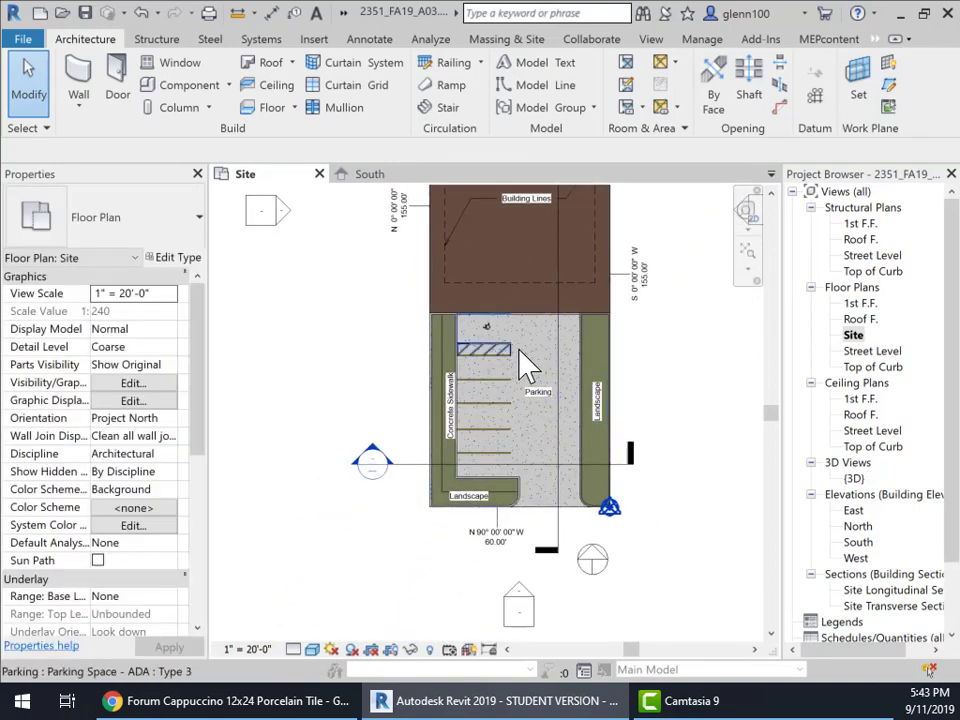
scroll(499, 439, up, 2)
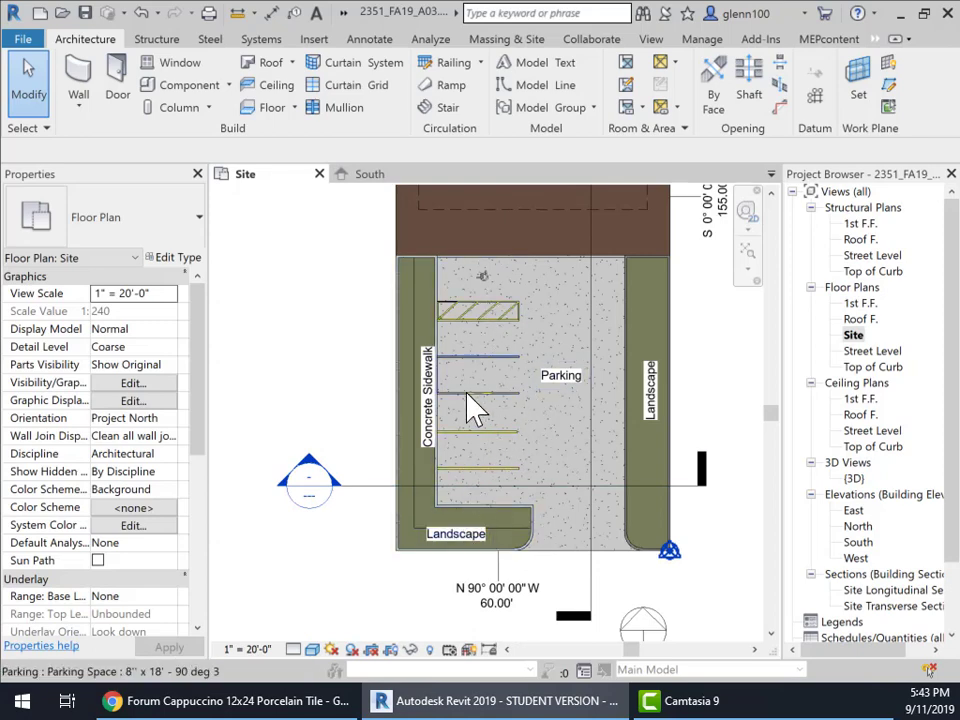
middle_drag(514, 381, 503, 450)
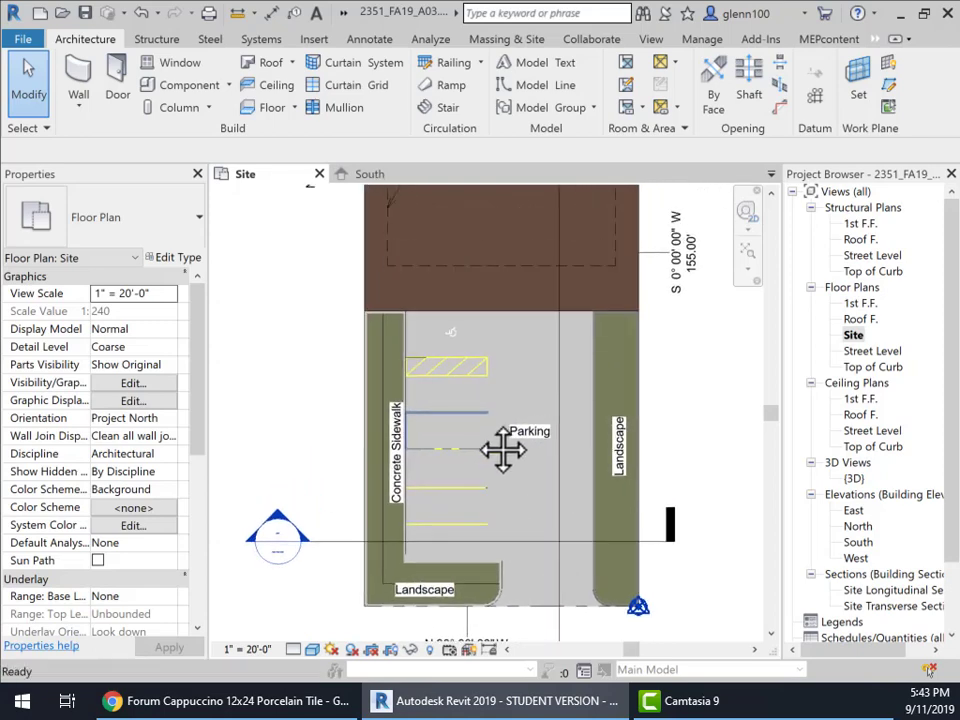
scroll(435, 392, up, 2)
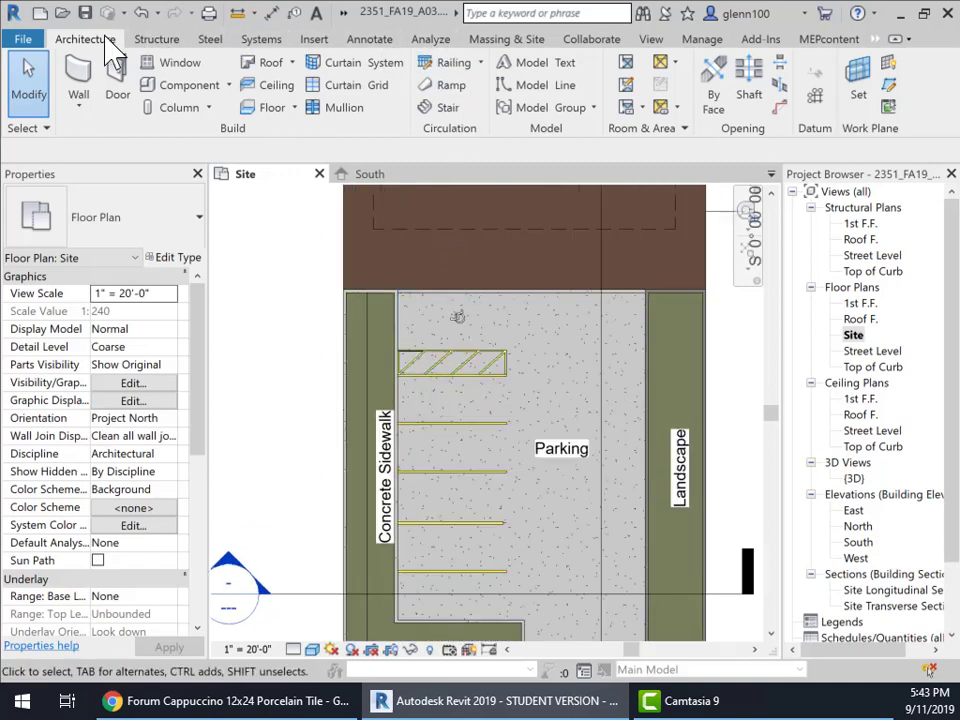
Step: Create an in-place model component in the Site category and name it Front Sidewalk
click(205, 86)
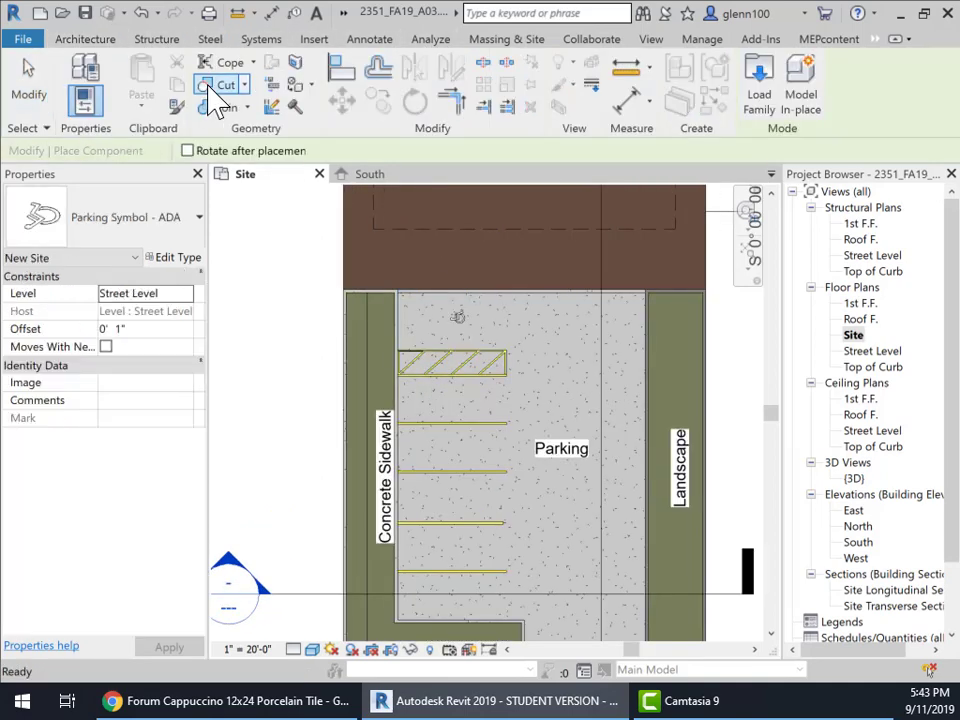
click(88, 40)
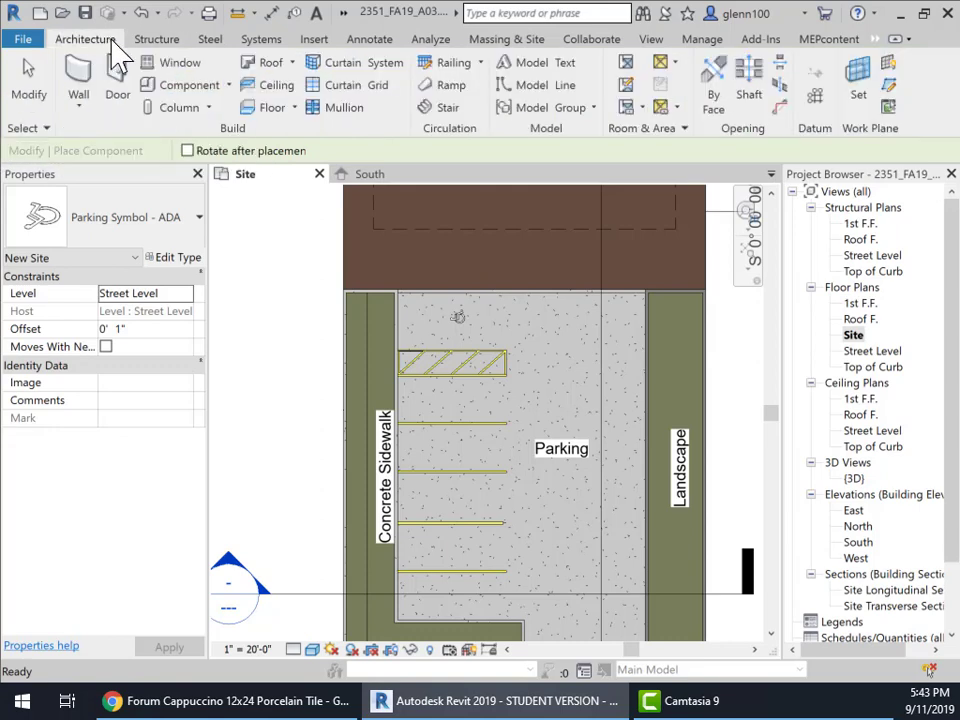
click(229, 86)
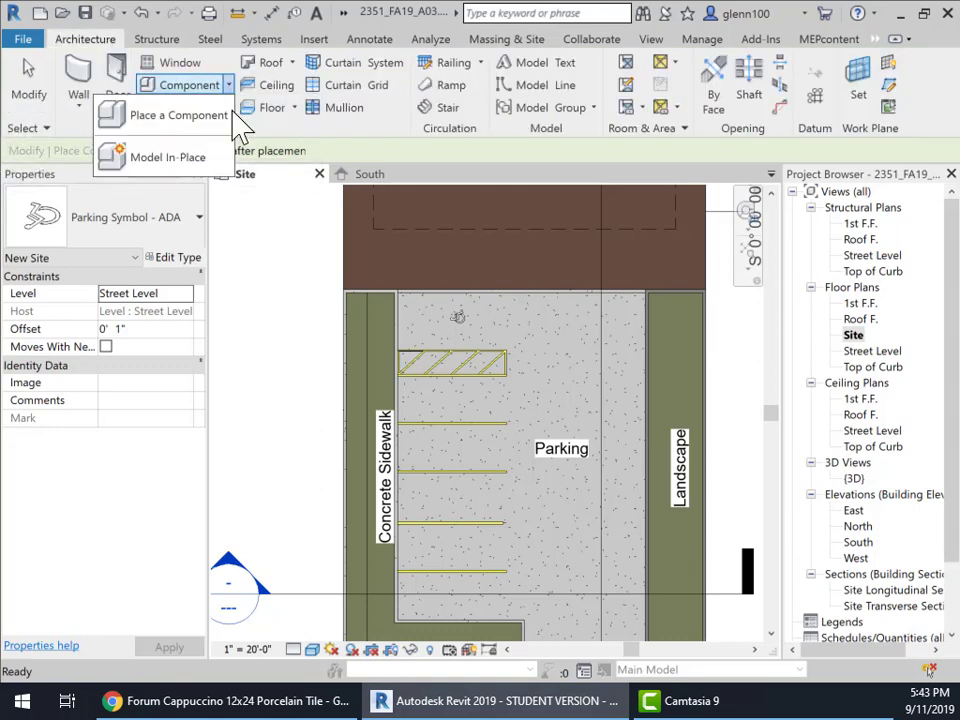
click(180, 164)
scroll(433, 340, down, 3)
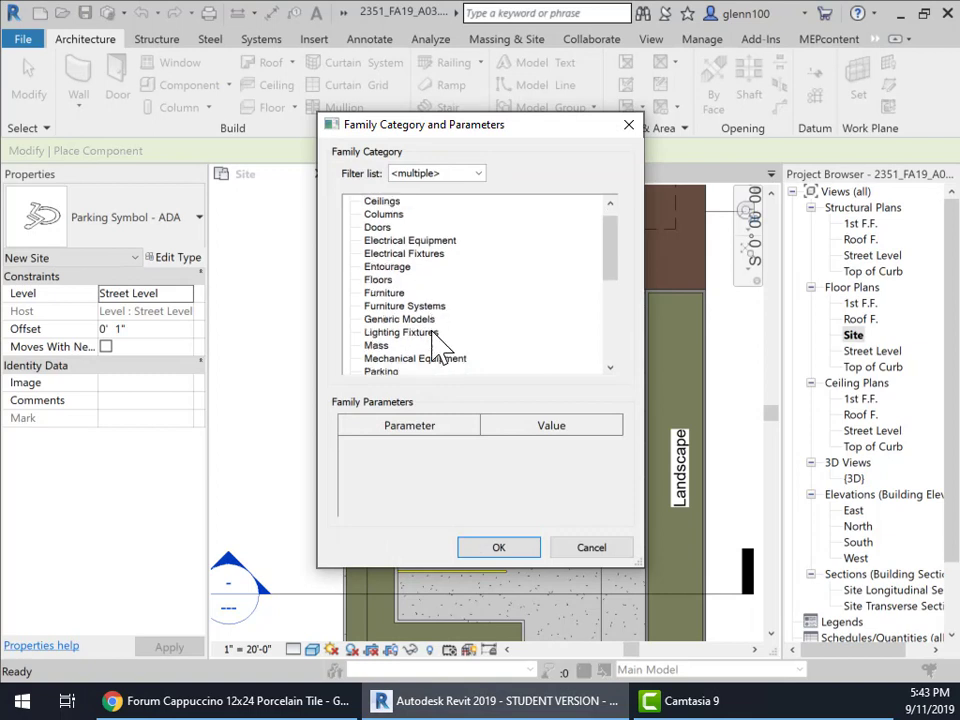
scroll(425, 343, down, 1)
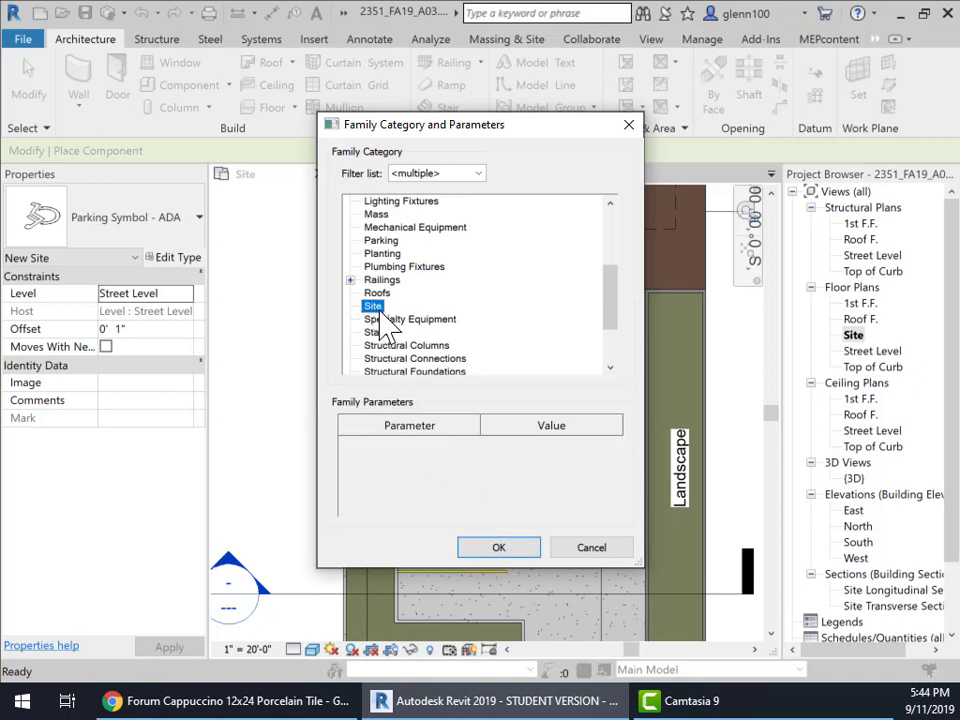
click(499, 548)
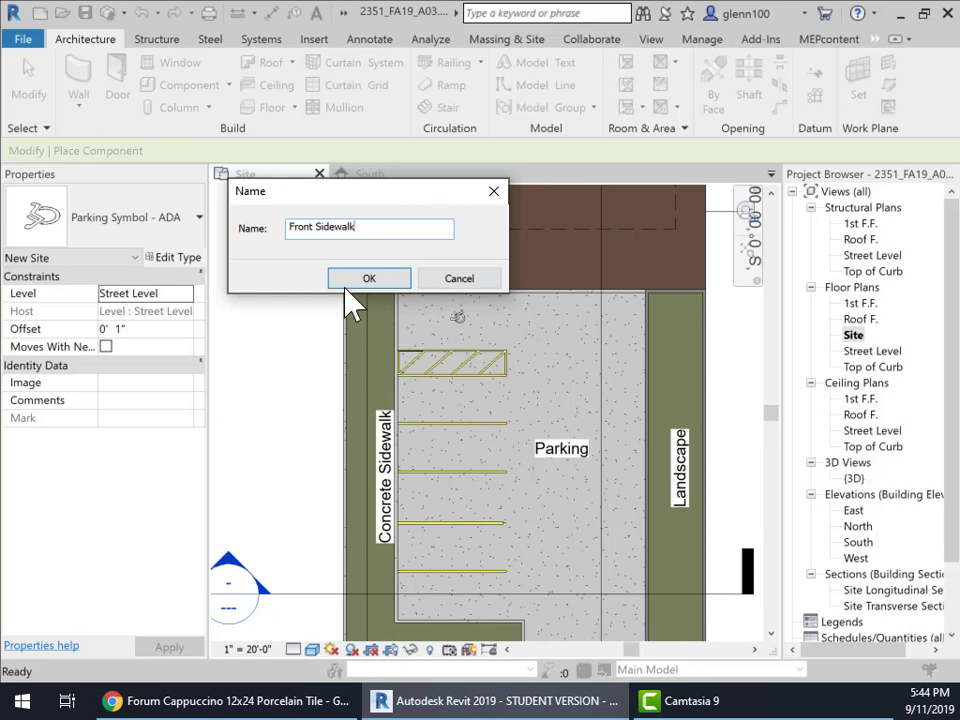
click(373, 282)
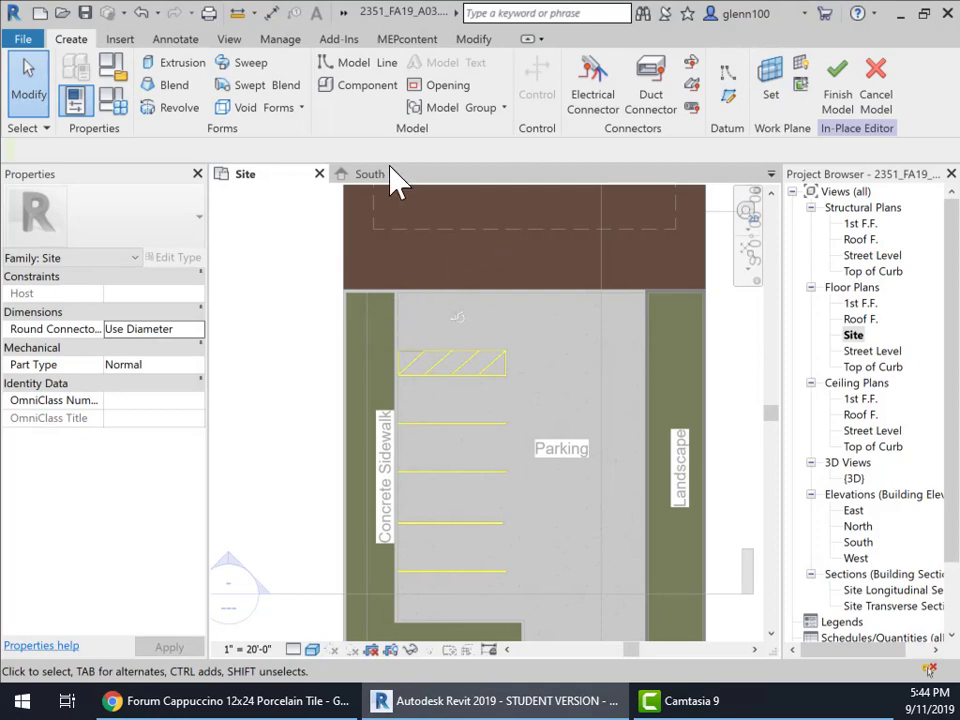
Step: Start an extrusion for the sidewalk and set its work plane to Level : Top of Curb
click(170, 66)
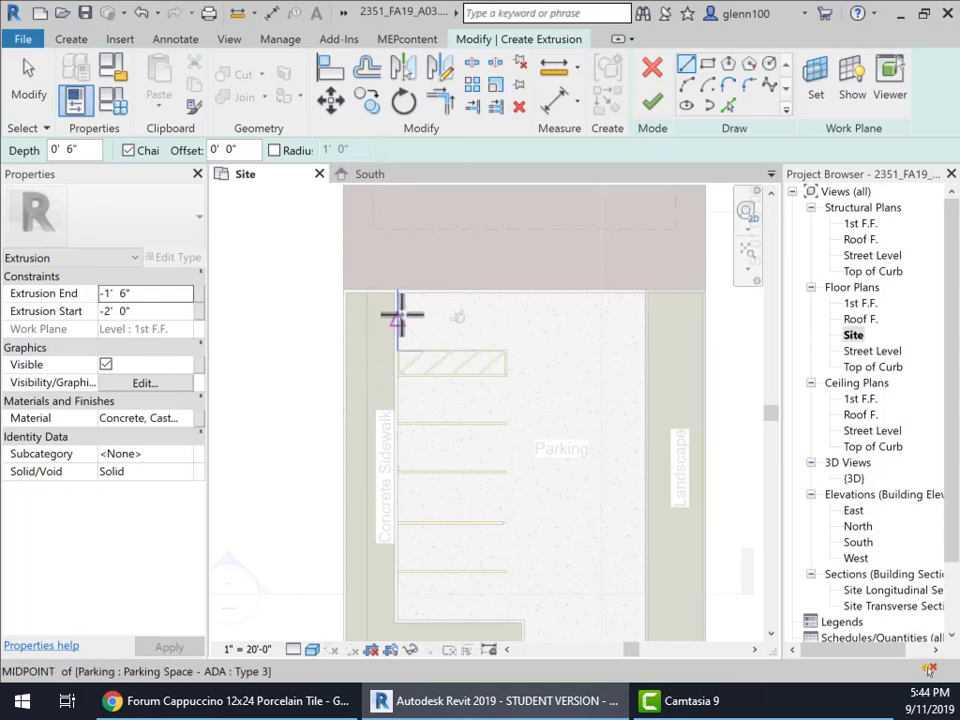
scroll(409, 375, up, 1)
scroll(408, 298, up, 1)
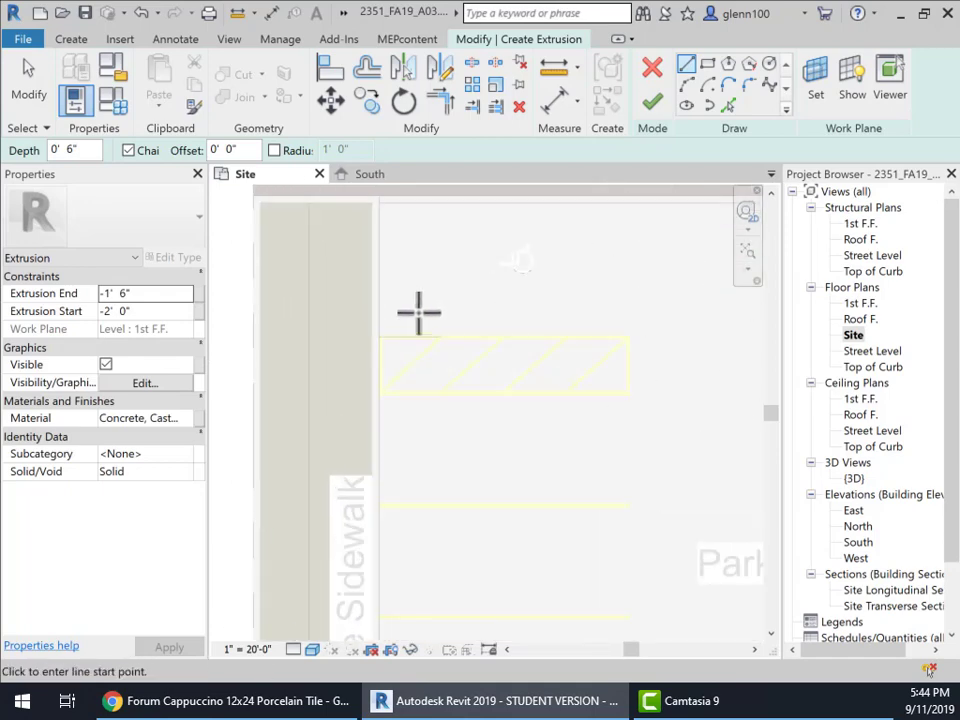
click(816, 80)
click(476, 349)
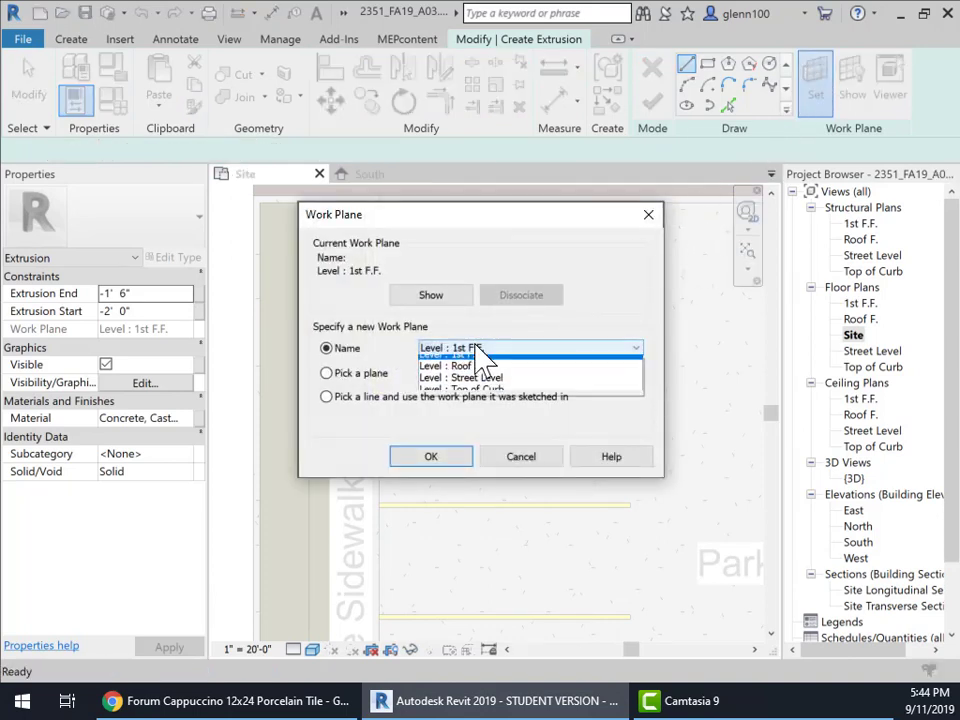
click(483, 396)
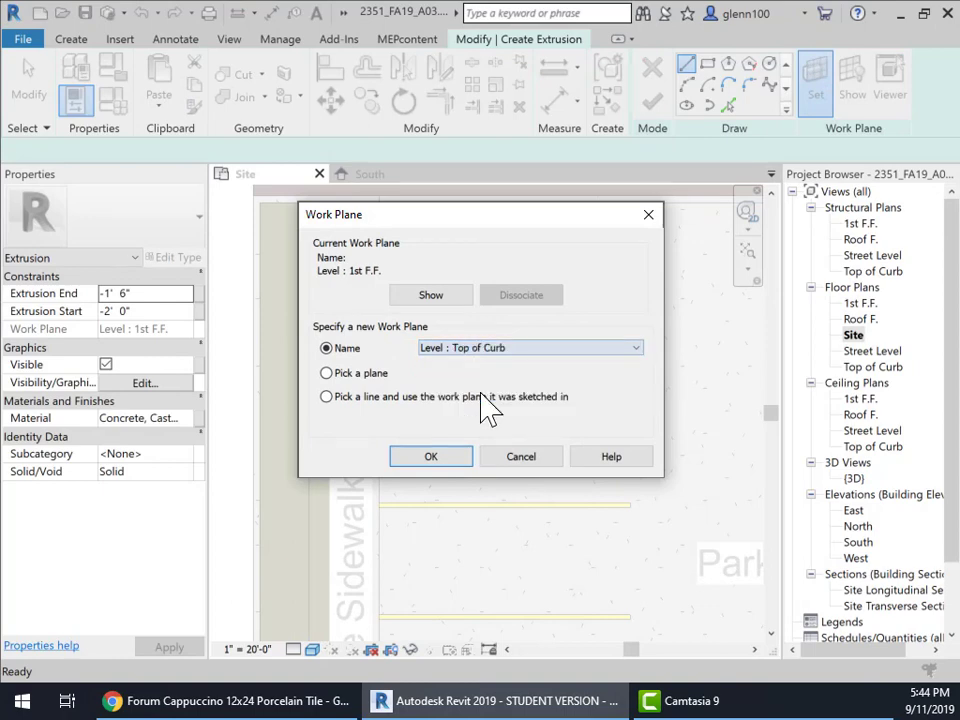
click(433, 460)
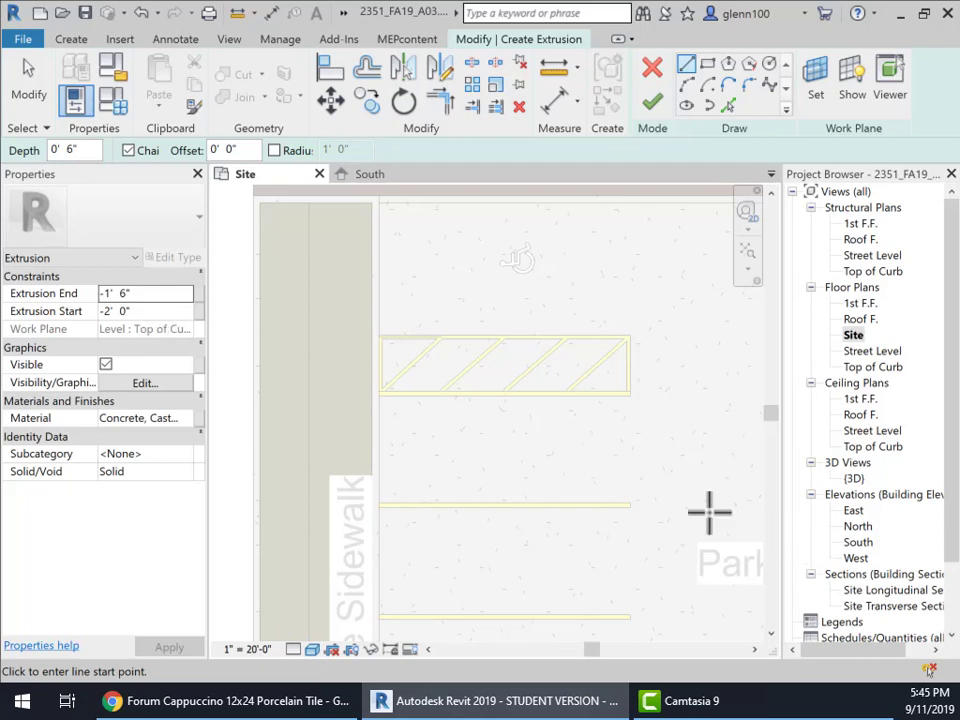
Step: Set the sidewalk extrusion's end to -1' 0" and its start to -1' 4"
click(132, 293)
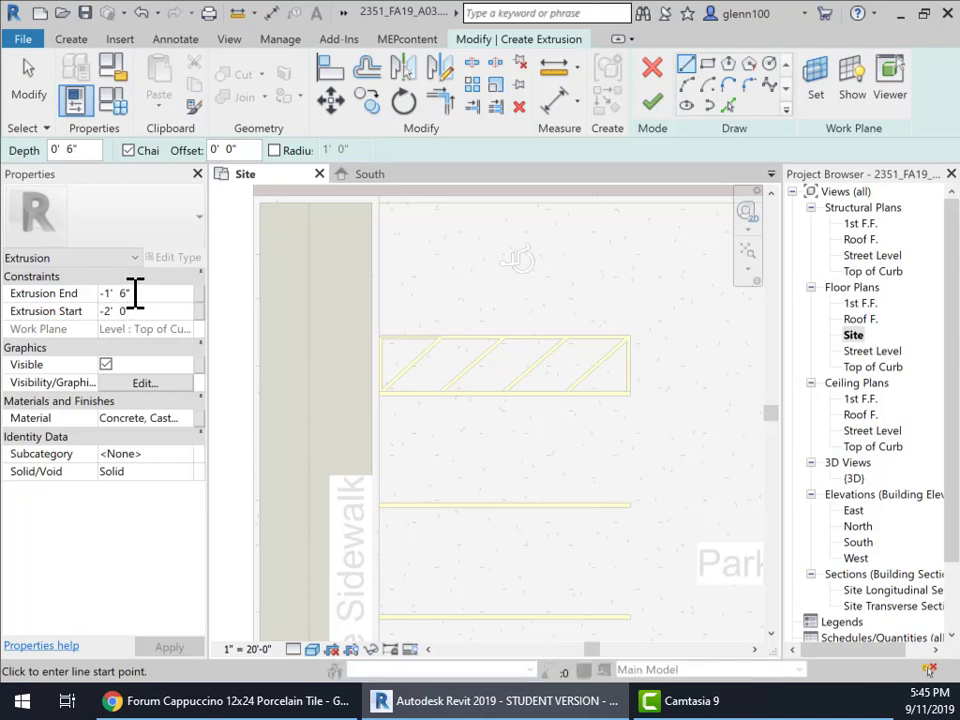
key(BackSpace)
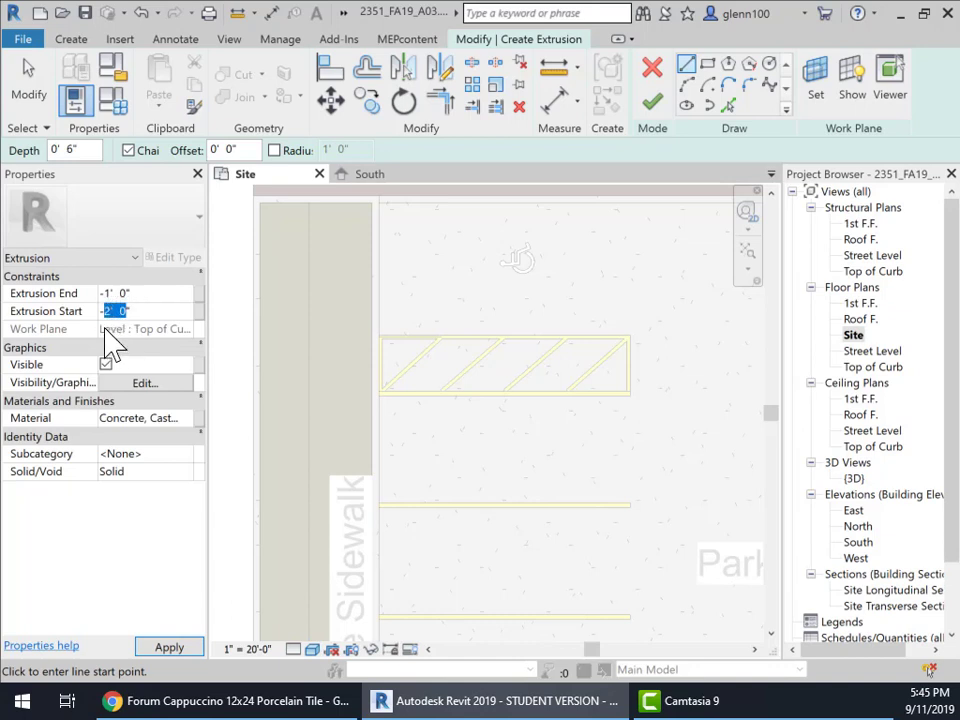
text(1'4)
click(170, 648)
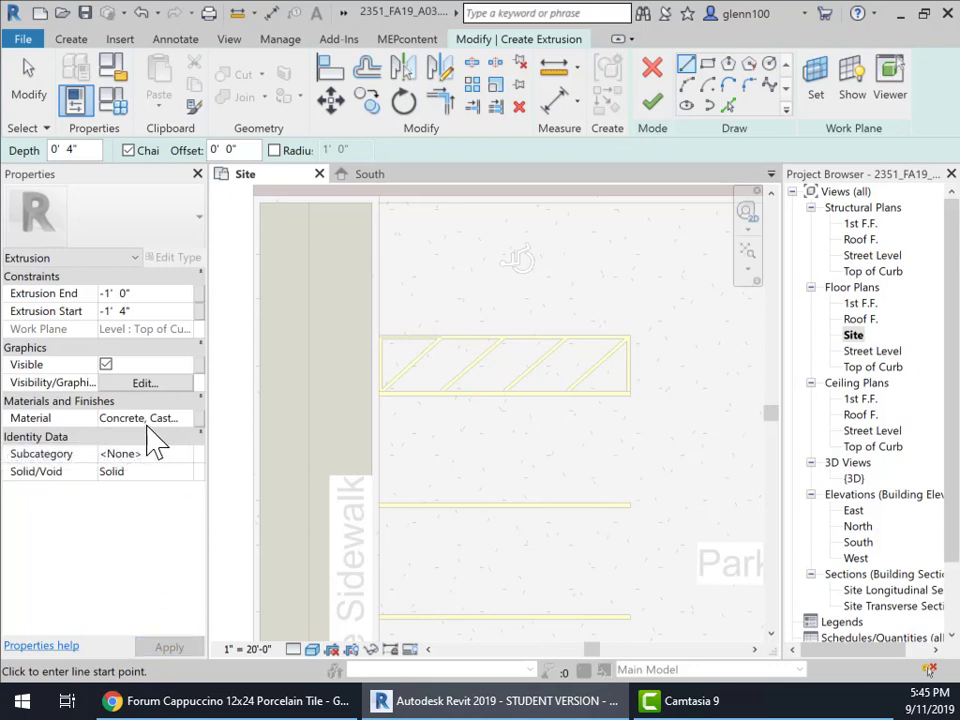
Step: Pick the sidewalk's north edge, west detail line and parking-side edge as profile lines, locking them to the existing geometry
scroll(436, 438, down, 2)
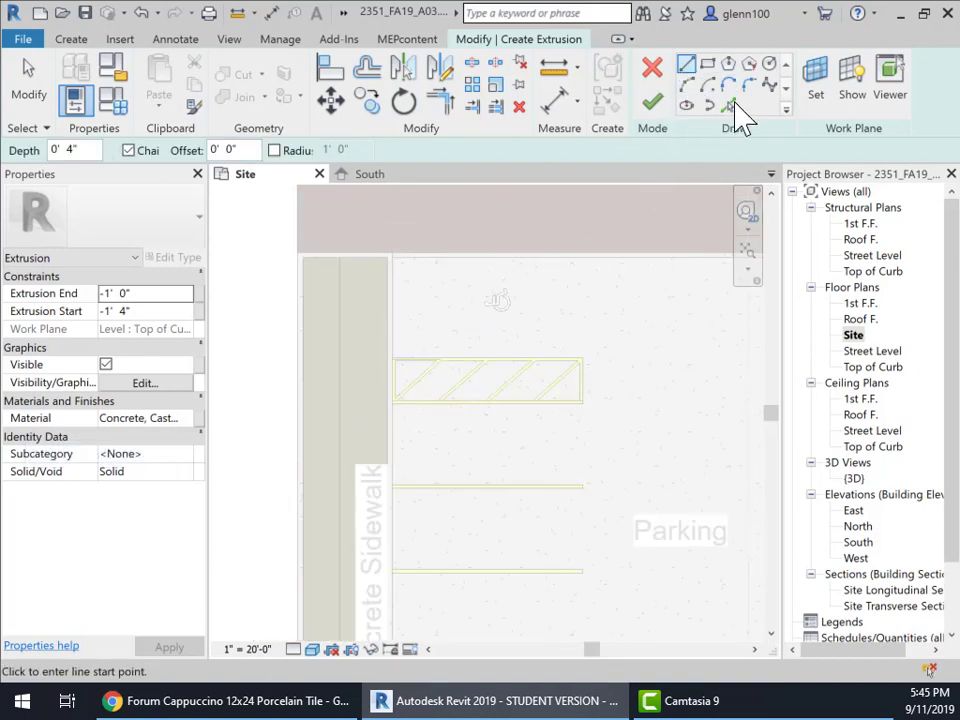
click(729, 105)
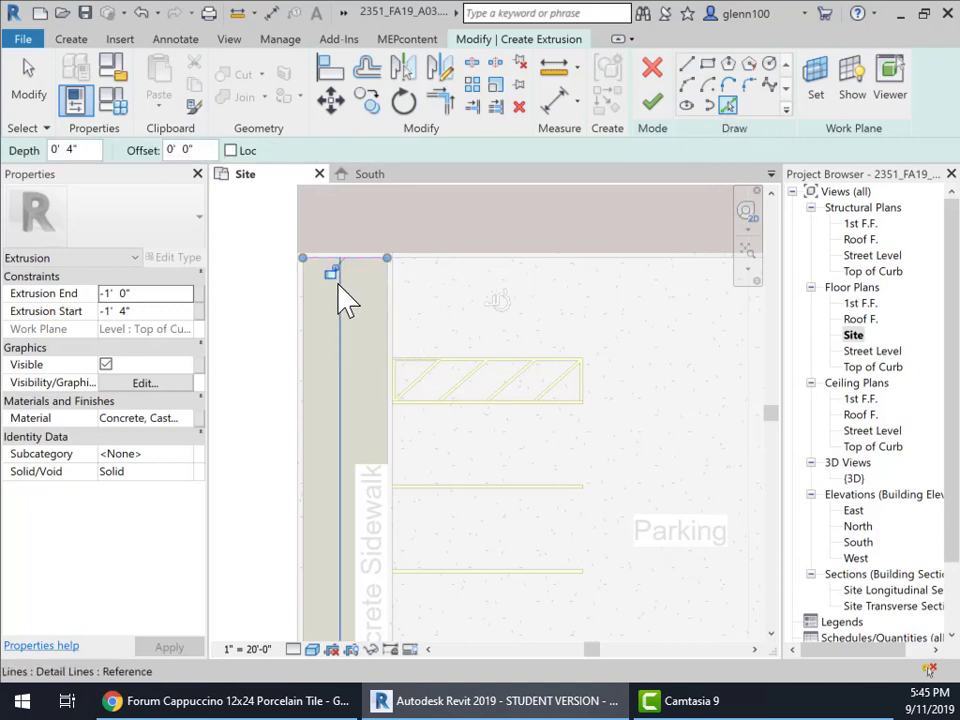
click(331, 272)
click(343, 307)
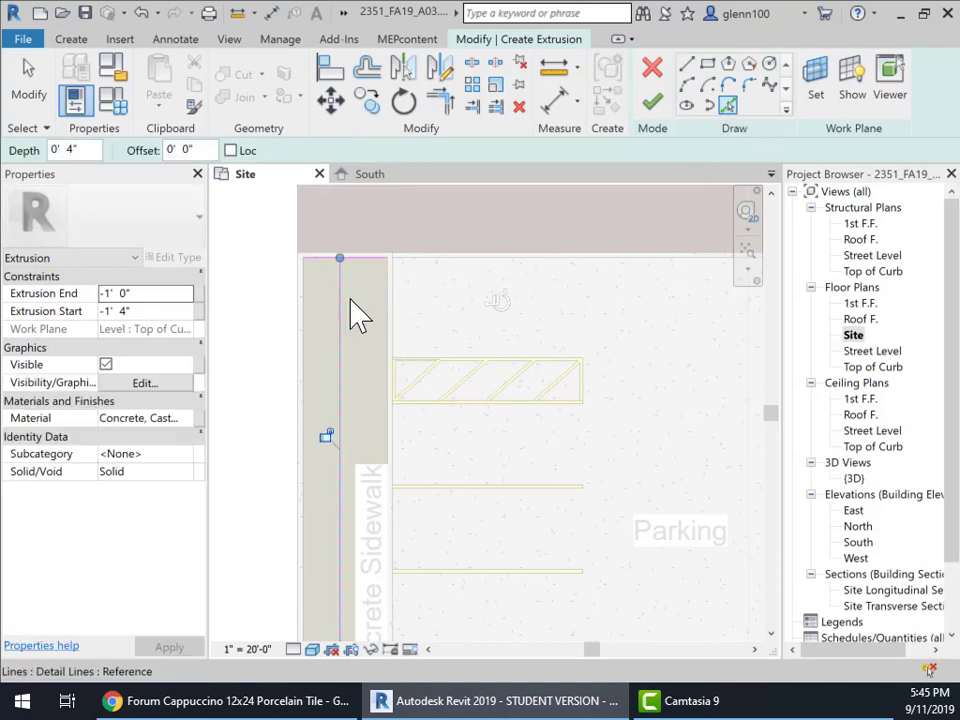
click(384, 418)
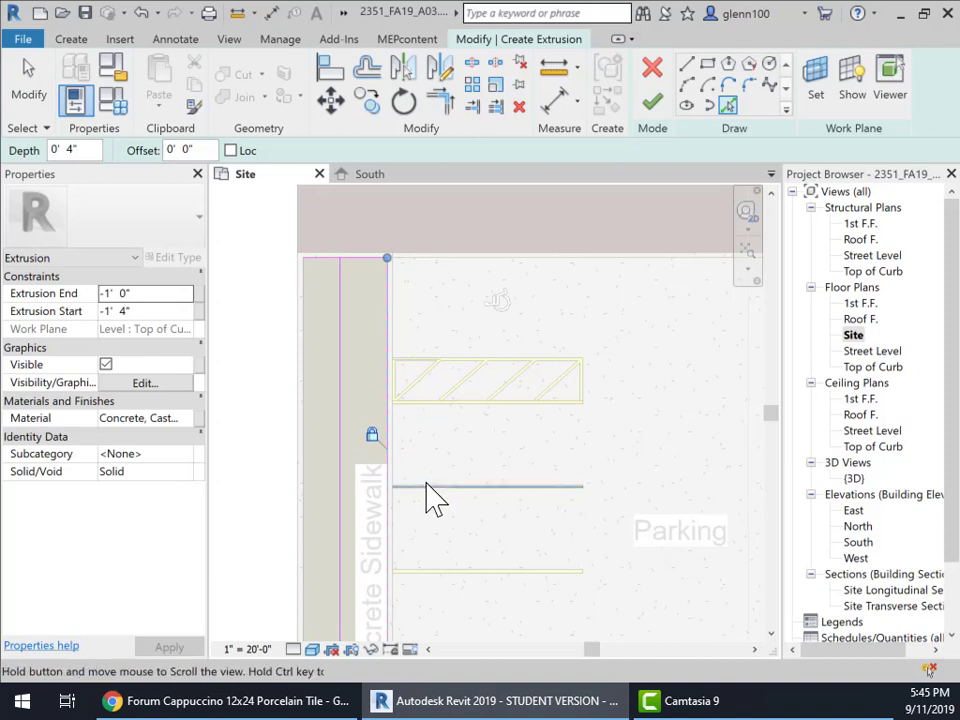
Step: Pick the north edge, east end and south detail line of the sidewalk's southern leg as profile lines, locking the south line
mouse_move(435, 499)
middle_down()
mouse_move(480, 375)
mouse_move(488, 376)
mouse_move(490, 195)
middle_up()
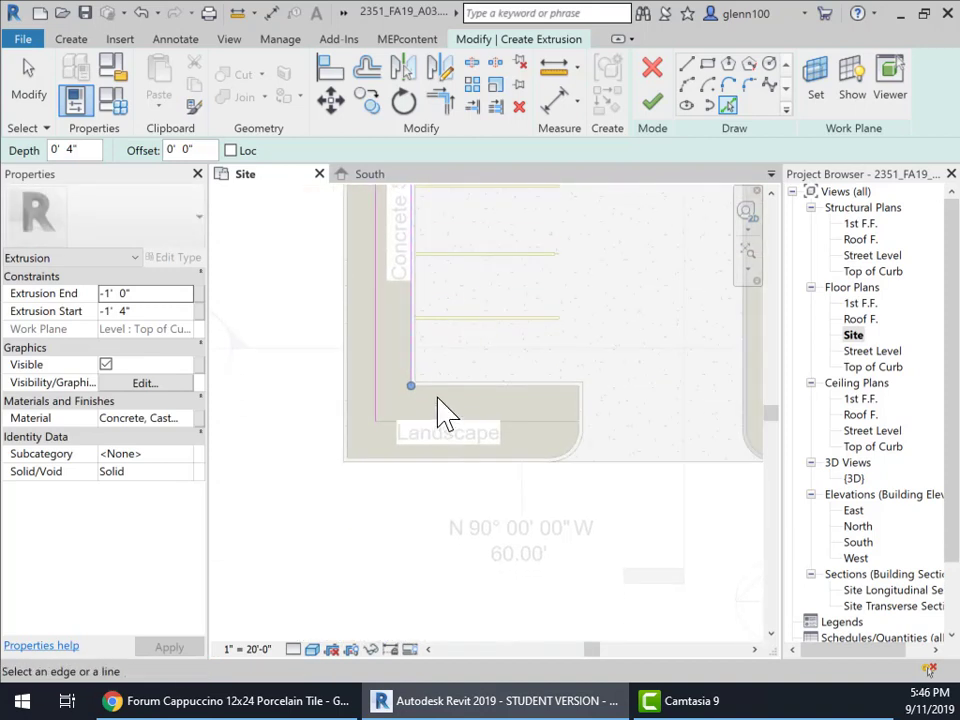
click(442, 408)
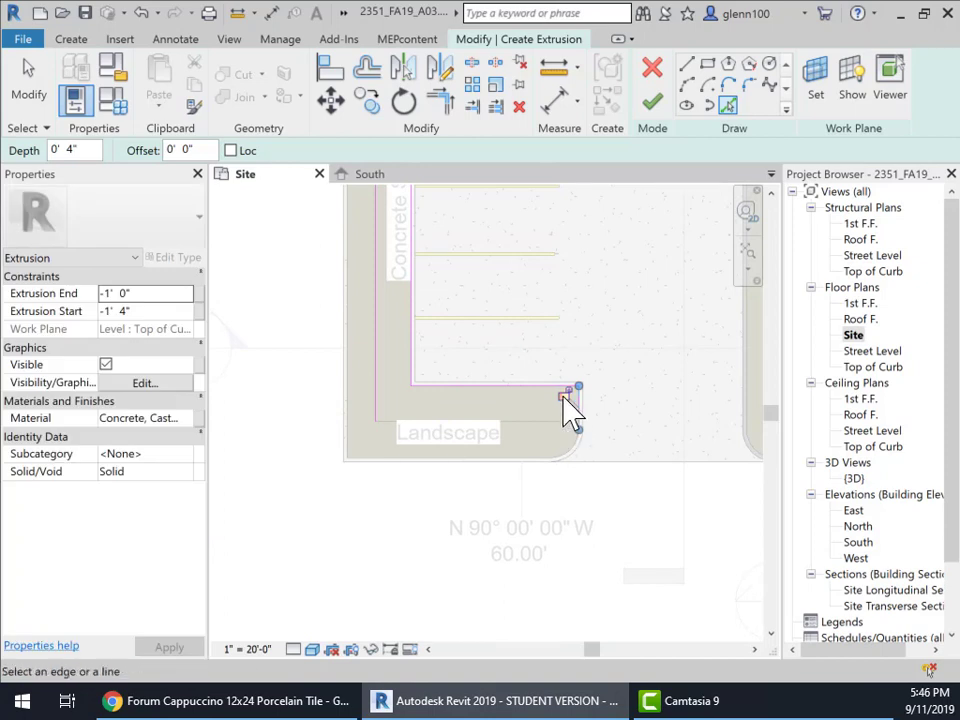
click(525, 421)
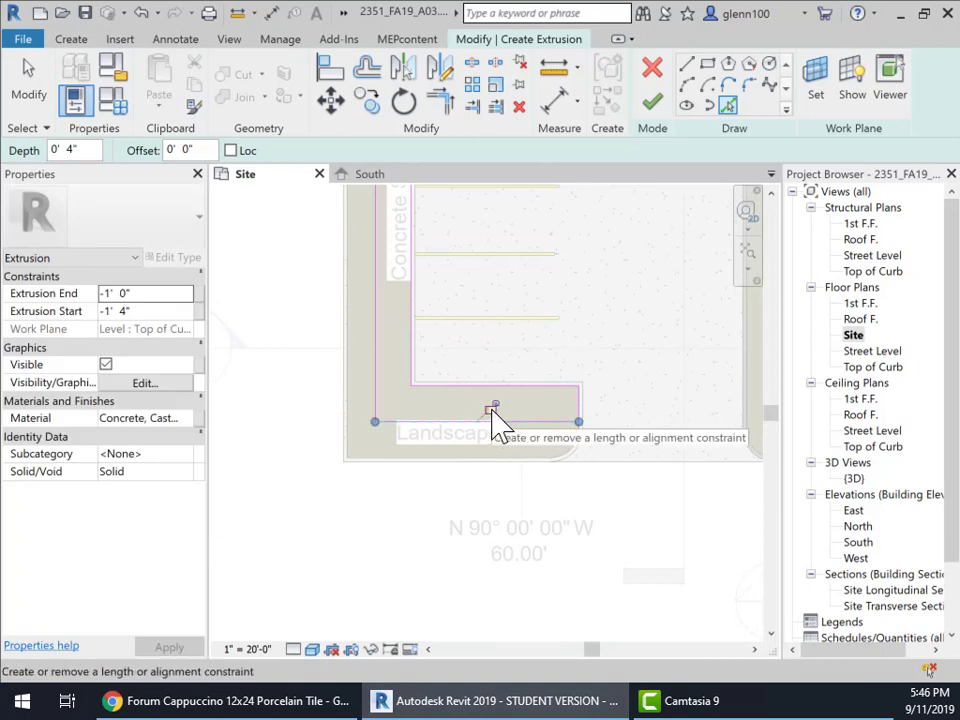
click(491, 409)
Step: Trim the profile's southeast corner where the south detail line meets the east end of the sidewalk's southern leg
scroll(447, 330, down, 3)
middle_drag(435, 336, 407, 497)
scroll(463, 527, up, 3)
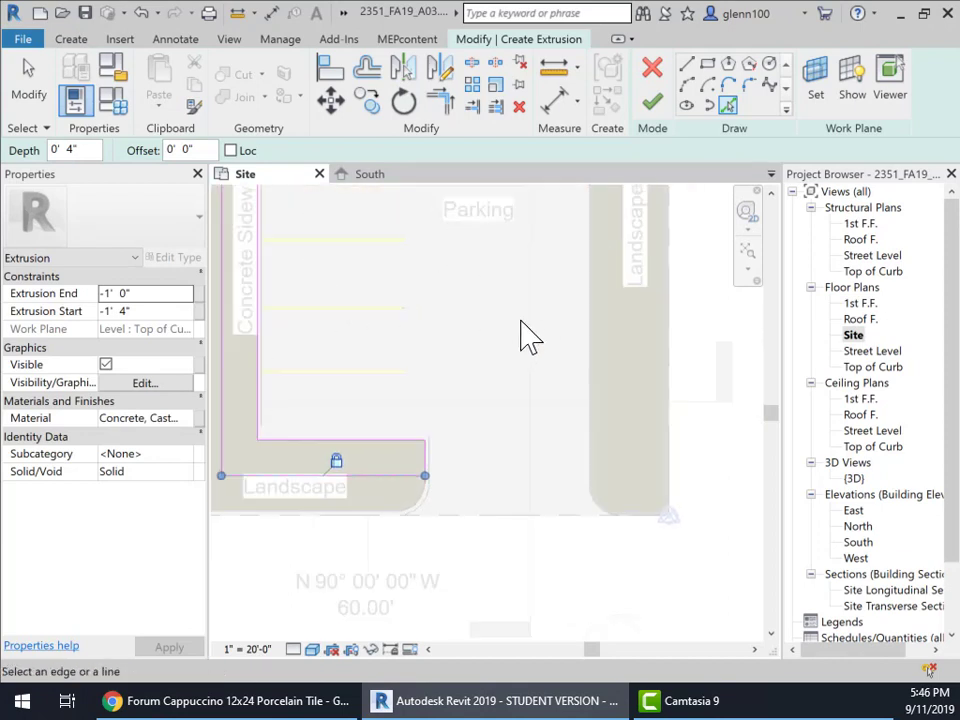
scroll(525, 336, down, 2)
scroll(468, 415, up, 3)
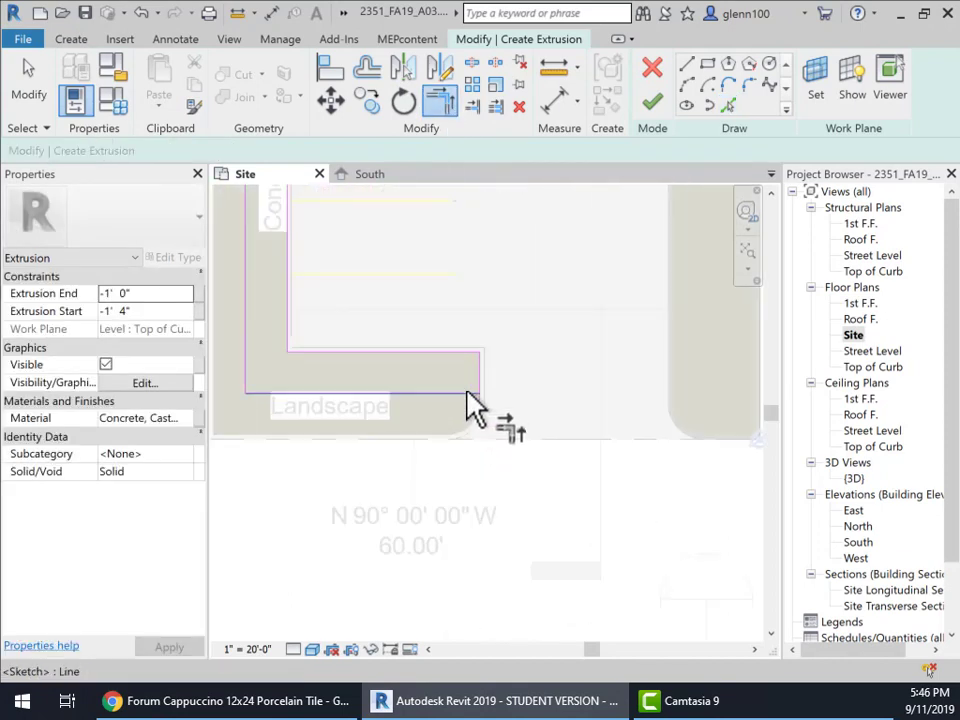
scroll(500, 420, up, 2)
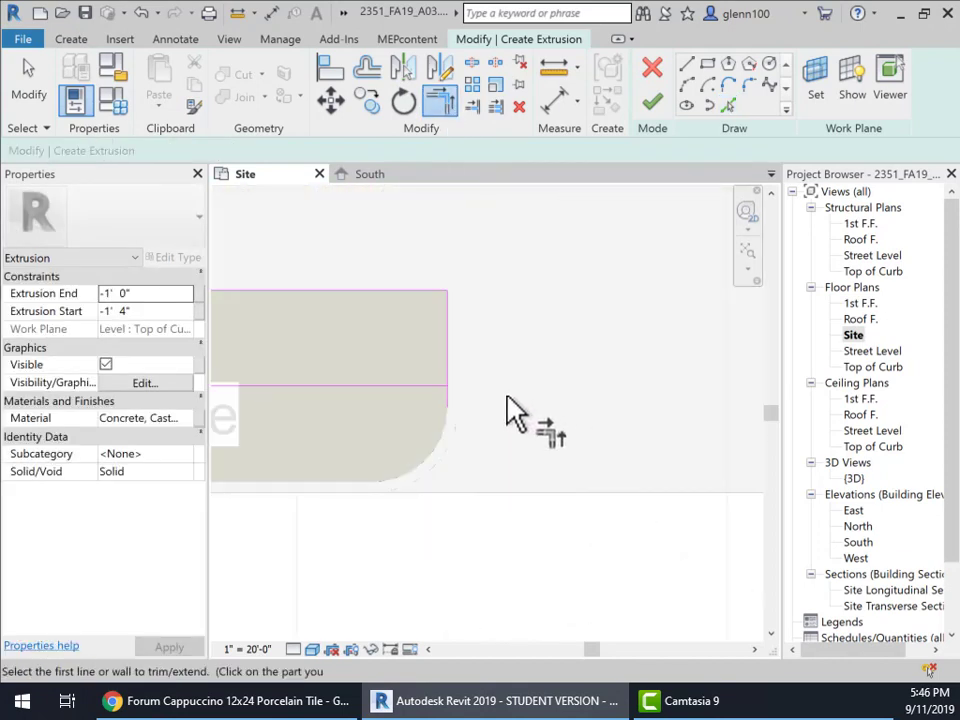
click(436, 384)
click(447, 369)
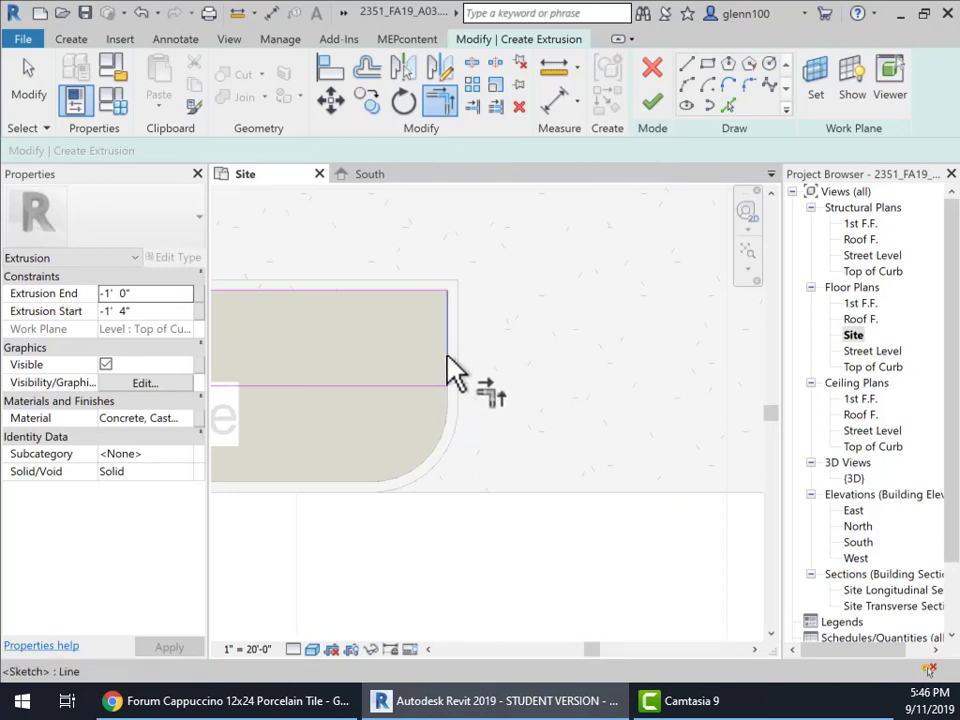
Step: Trim the sidewalk profile's northeast corner where the north edge meets the parking-side edge
scroll(311, 349, down, 2)
mouse_move(311, 349)
middle_down()
mouse_move(540, 380)
mouse_move(489, 369)
middle_up()
middle_drag(476, 248, 392, 600)
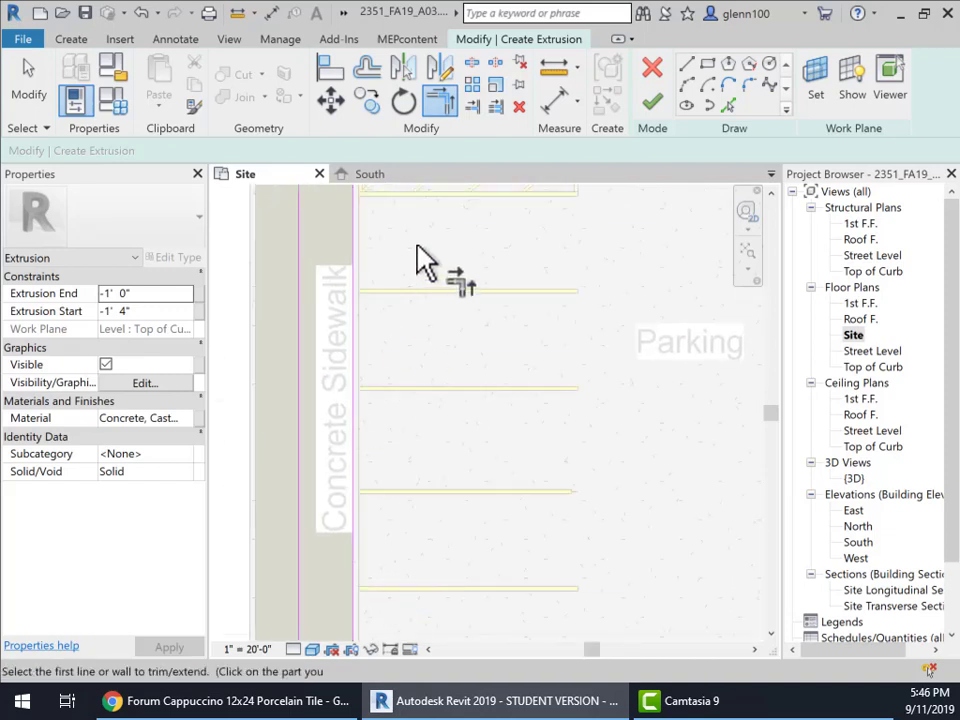
middle_drag(422, 261, 495, 606)
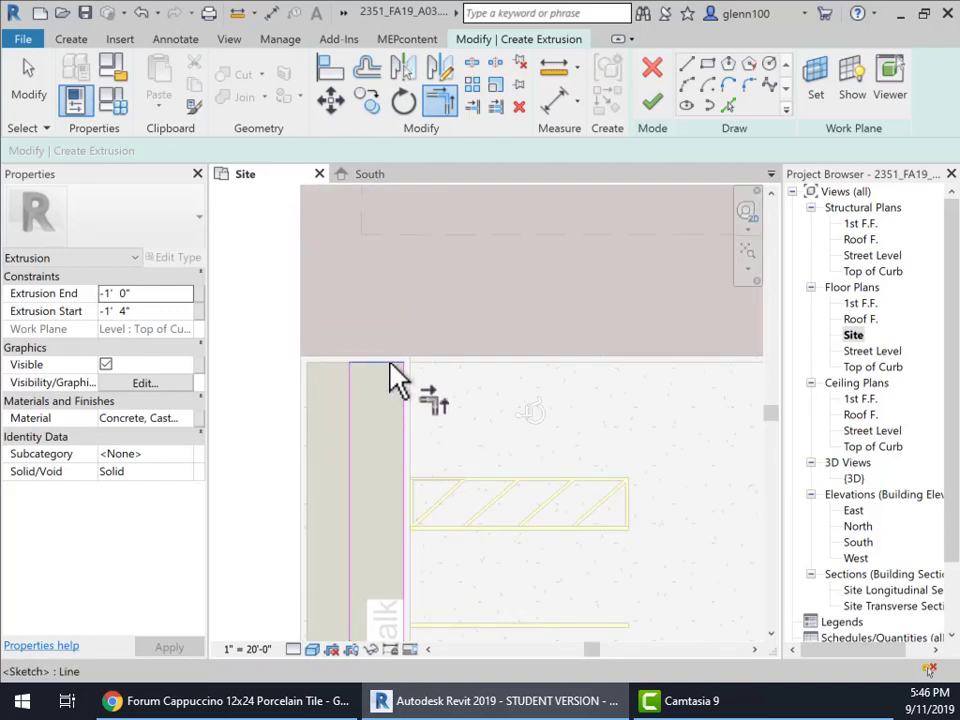
click(399, 382)
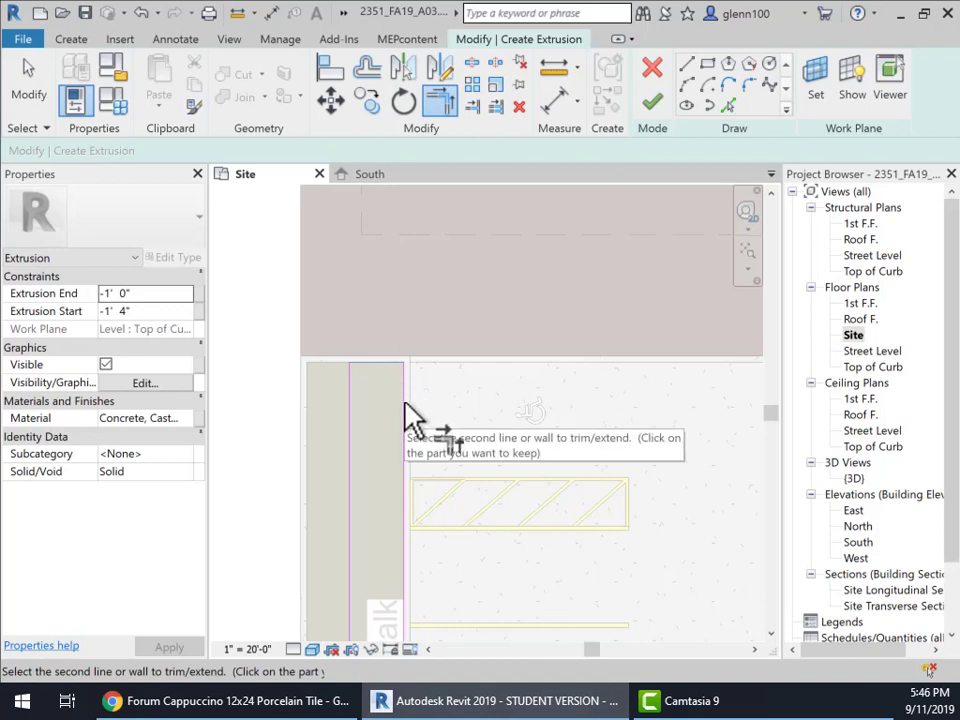
click(404, 399)
click(398, 388)
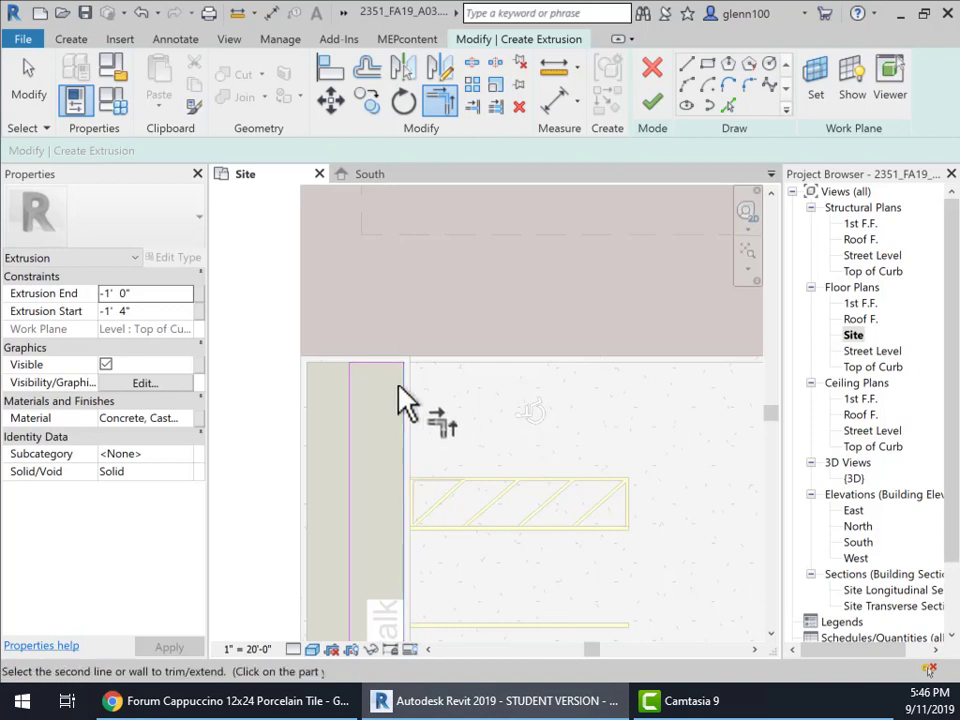
Step: Finish the closed L-shaped sidewalk sketch and complete the in-place sidewalk model
scroll(458, 437, down, 2)
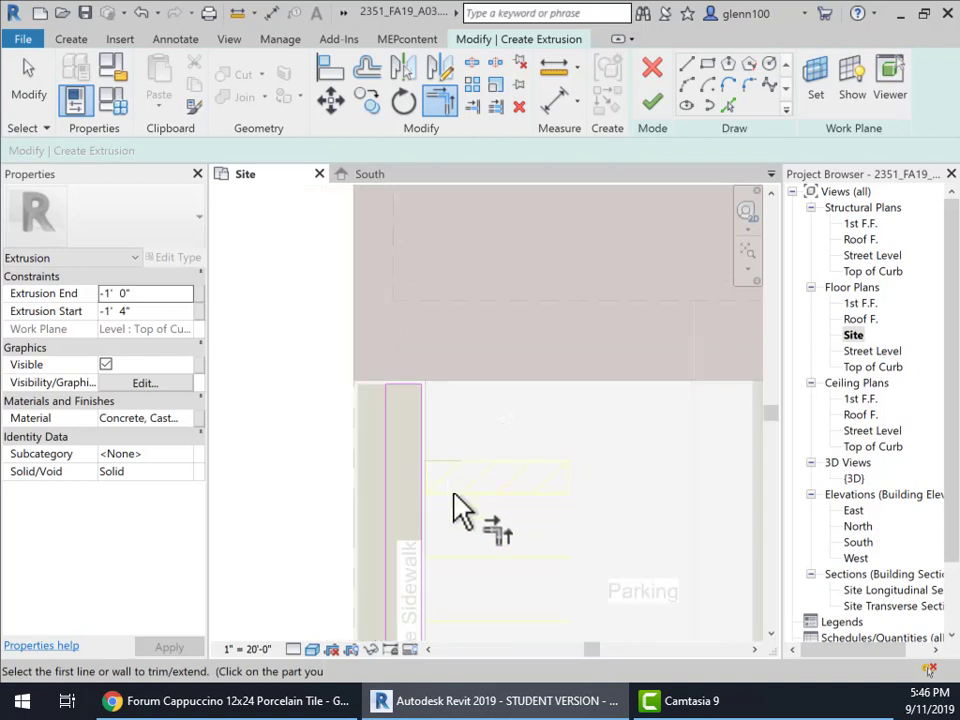
middle_drag(454, 508, 471, 354)
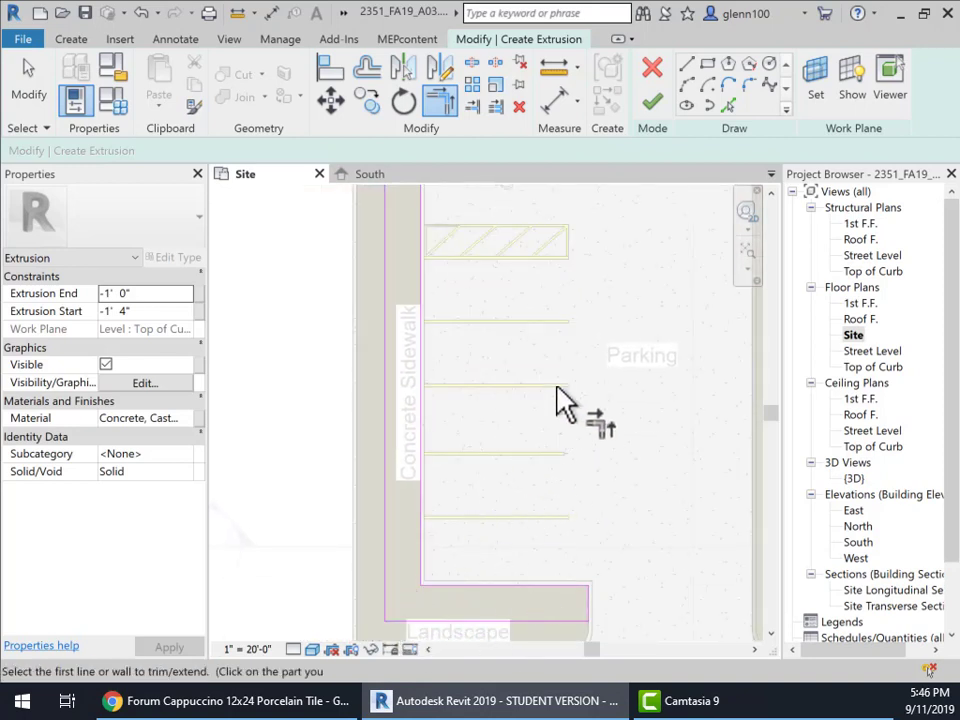
middle_drag(555, 401, 480, 557)
scroll(537, 480, down, 2)
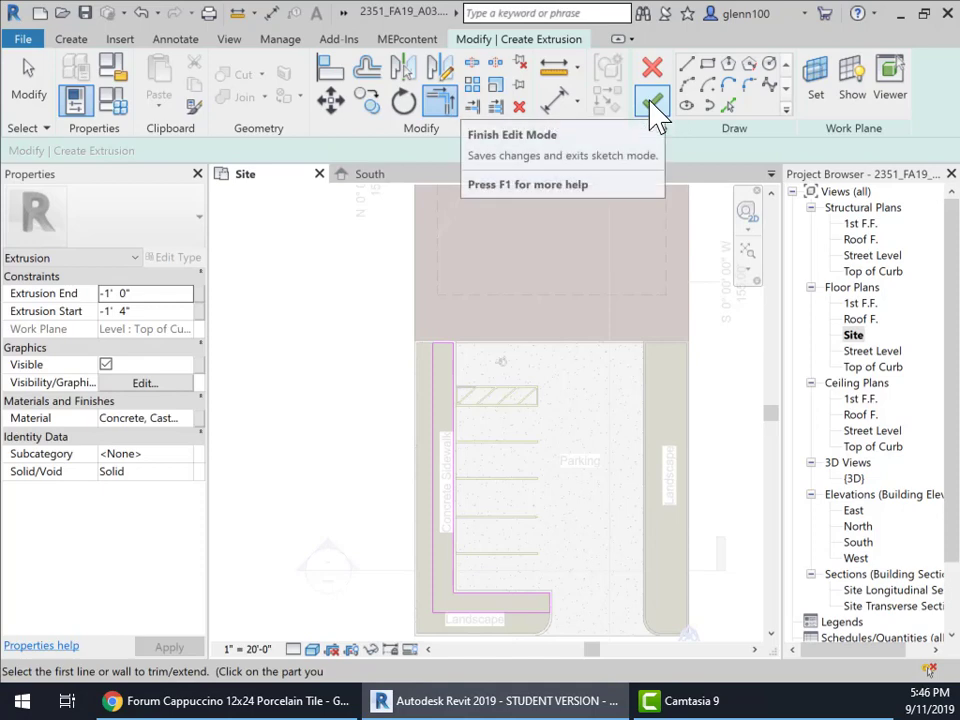
click(652, 106)
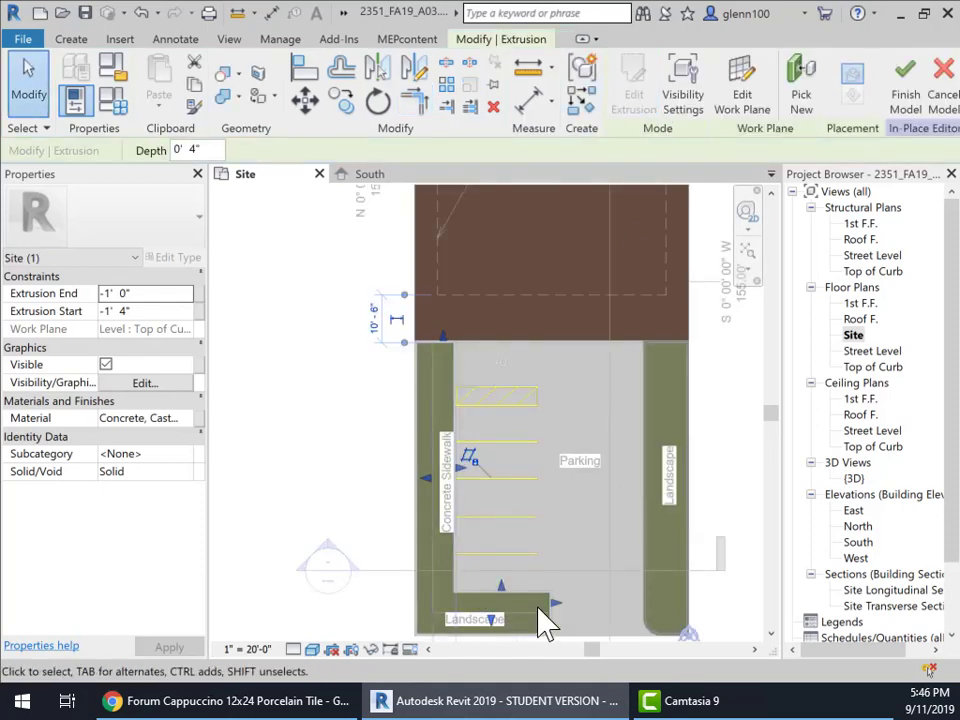
middle_drag(505, 525, 583, 343)
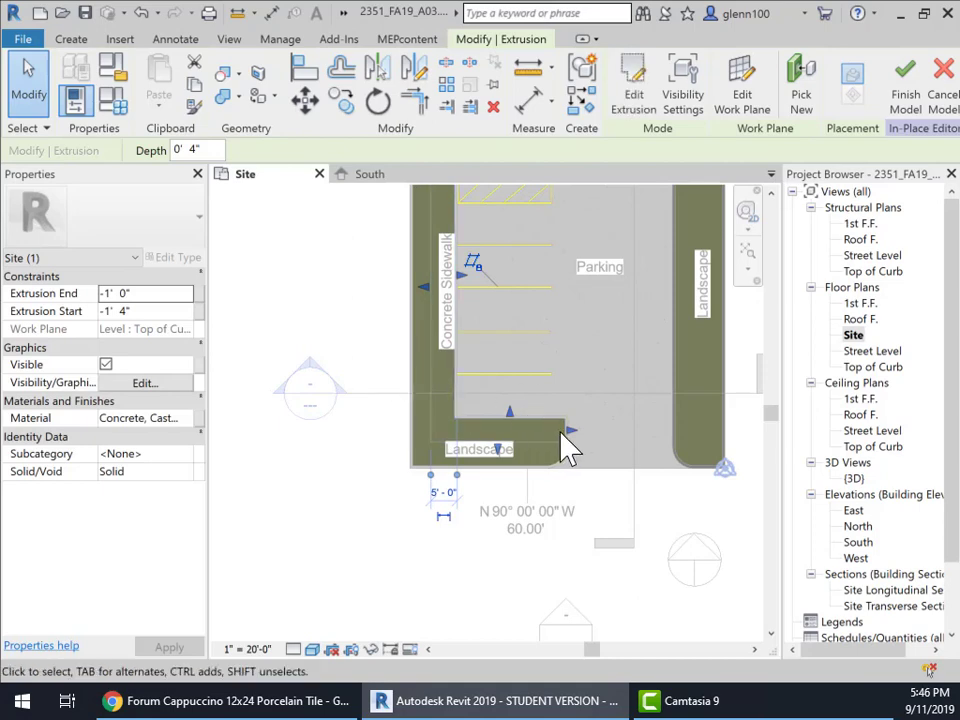
scroll(593, 437, up, 3)
scroll(593, 437, down, 2)
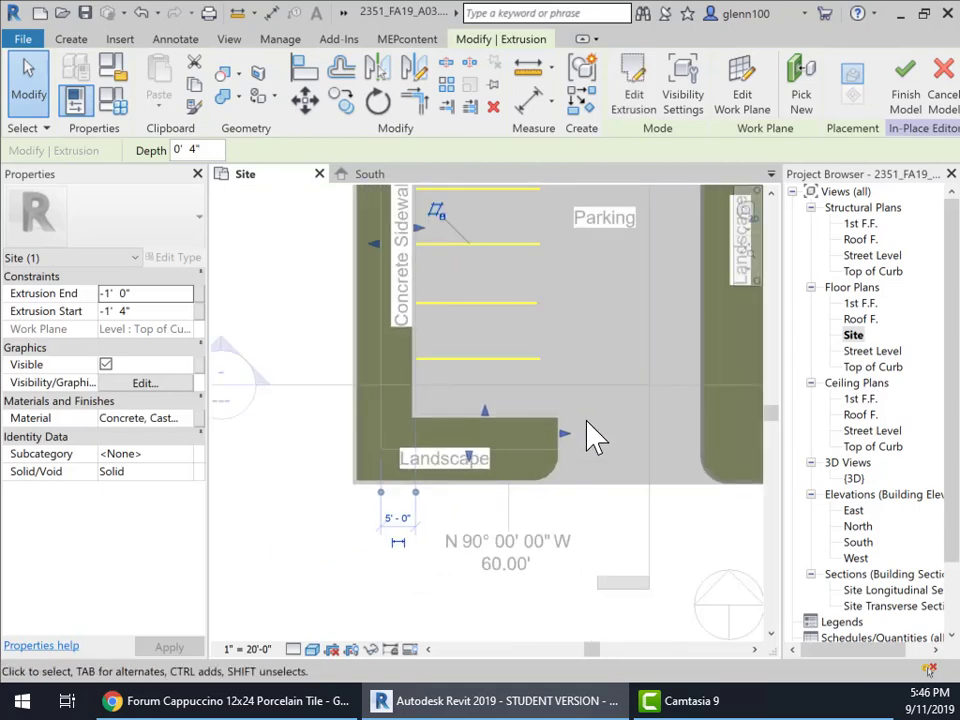
click(918, 97)
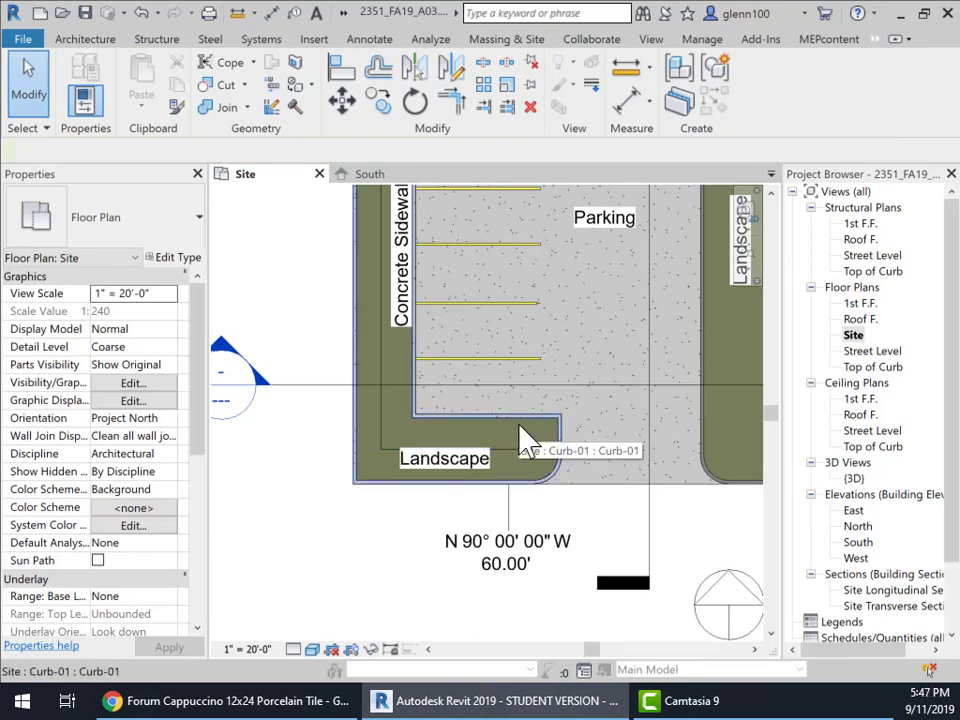
key(Tab)
key(Tab)
key(Tab)
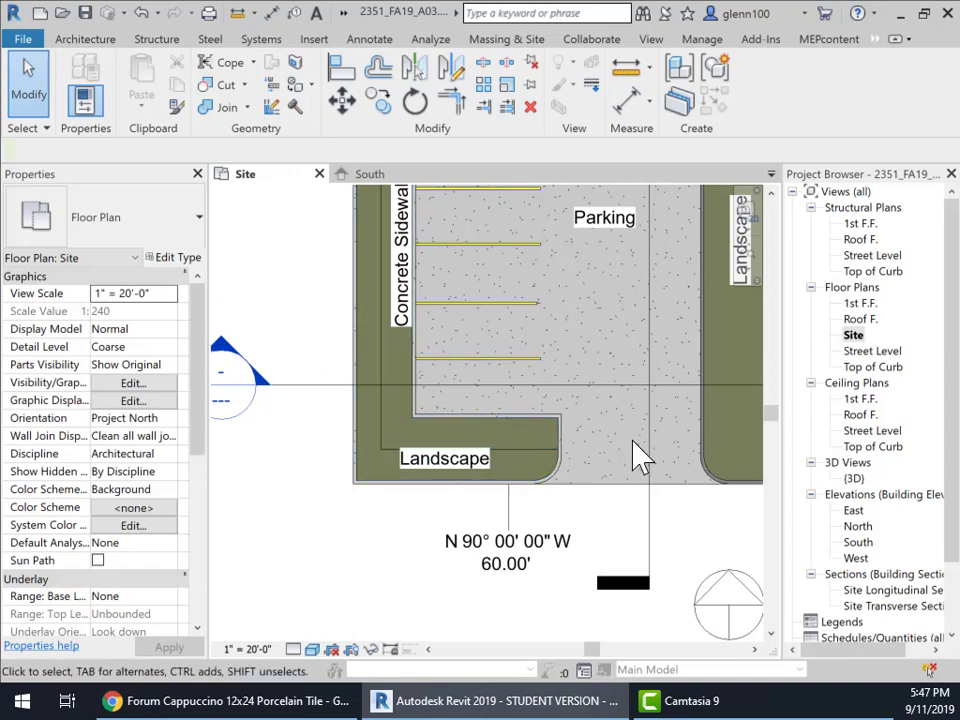
Step: Extend the north end of the longitudinal section line farther from the north property line's bearing text
scroll(640, 454, down, 2)
click(645, 392)
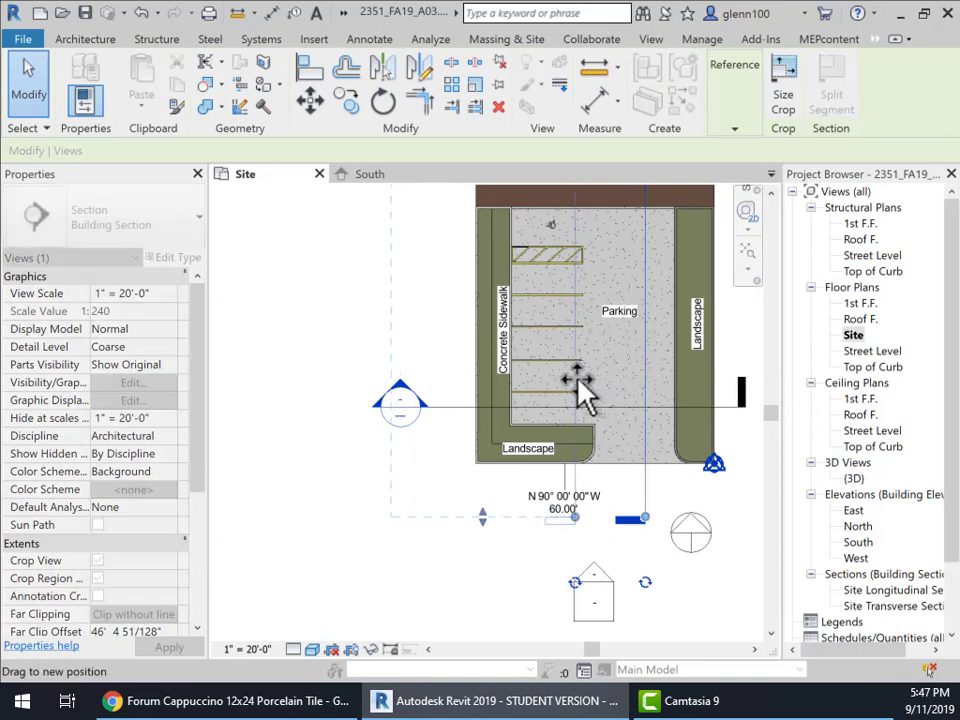
scroll(650, 388, down, 1)
middle_drag(645, 388, 594, 568)
scroll(561, 379, down, 1)
middle_drag(579, 427, 558, 544)
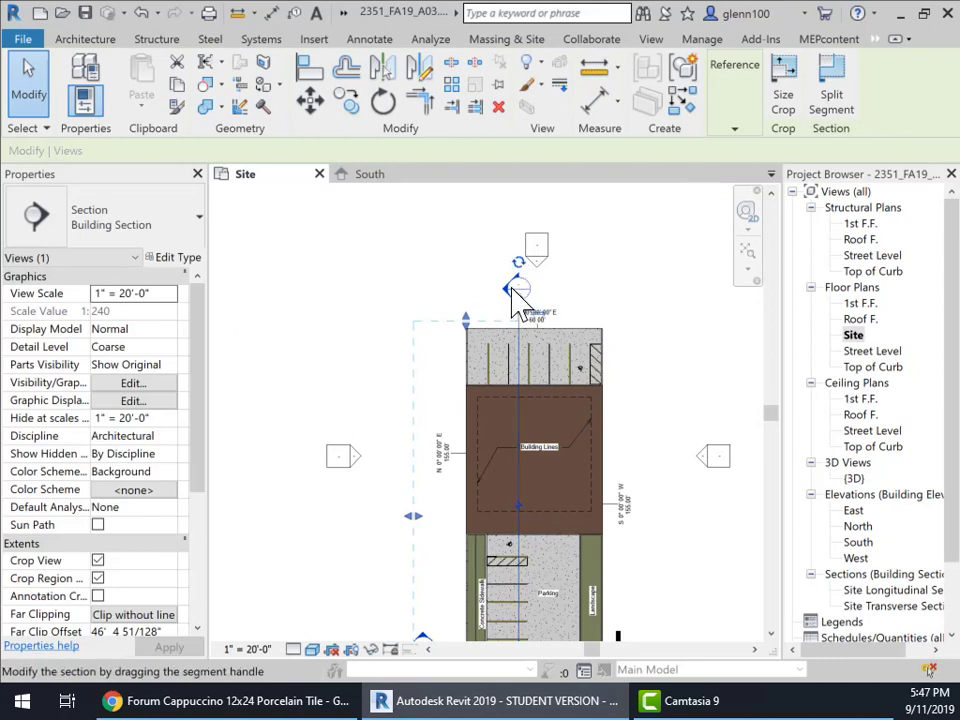
mouse_move(511, 288)
mouse_down()
mouse_move(514, 270)
mouse_move(527, 277)
mouse_up()
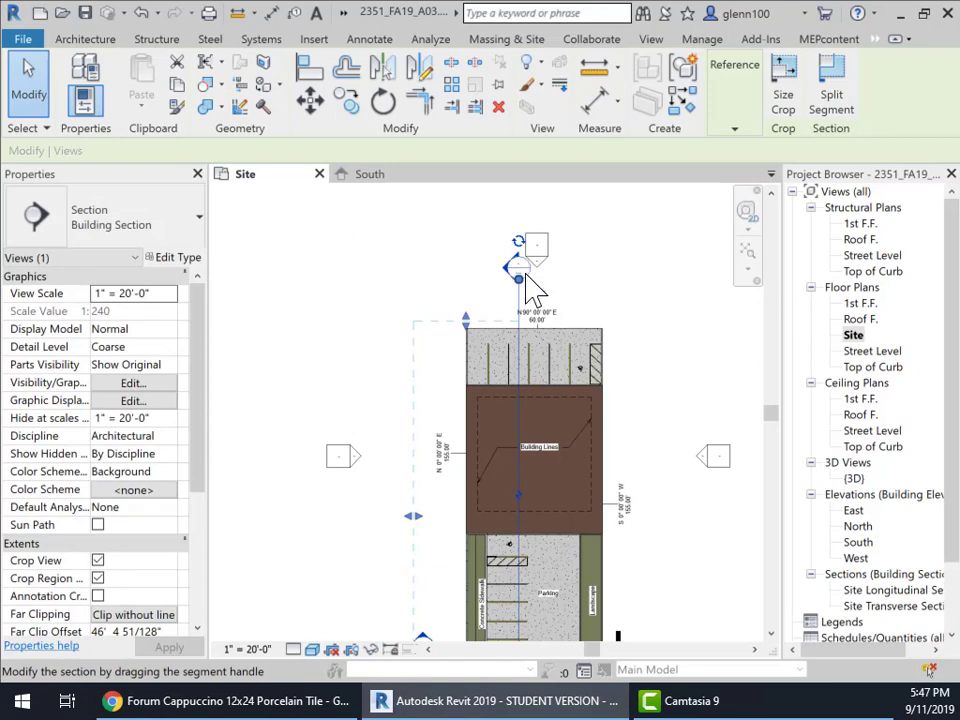
key(Escape)
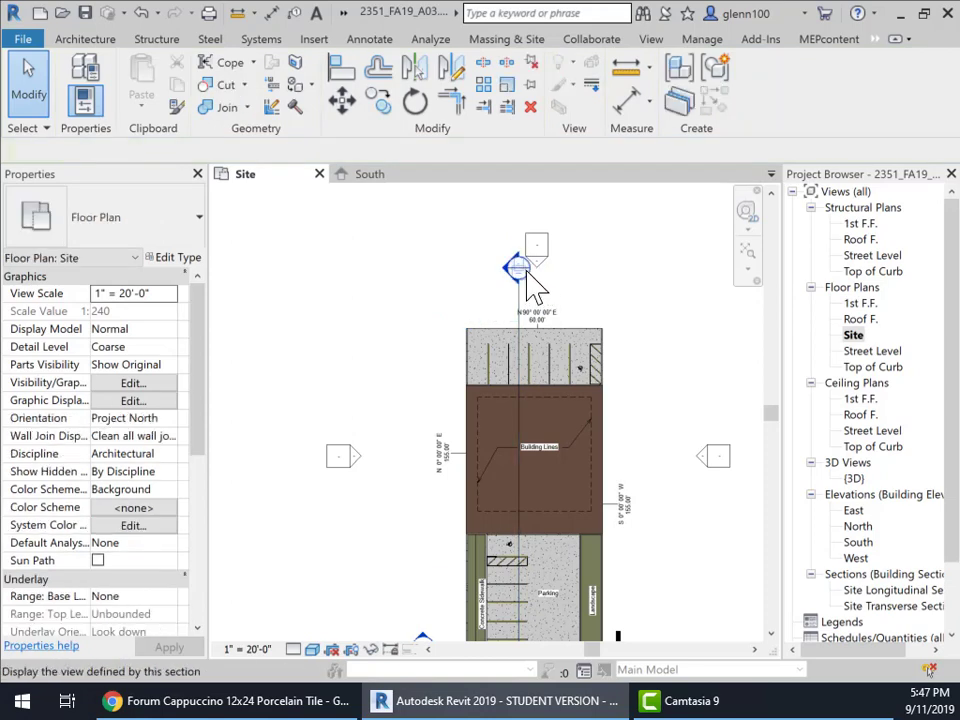
Step: Open the Site Longitudinal Section view and select the new sidewalk to examine its height against the curb, parking and levels
double_click(527, 276)
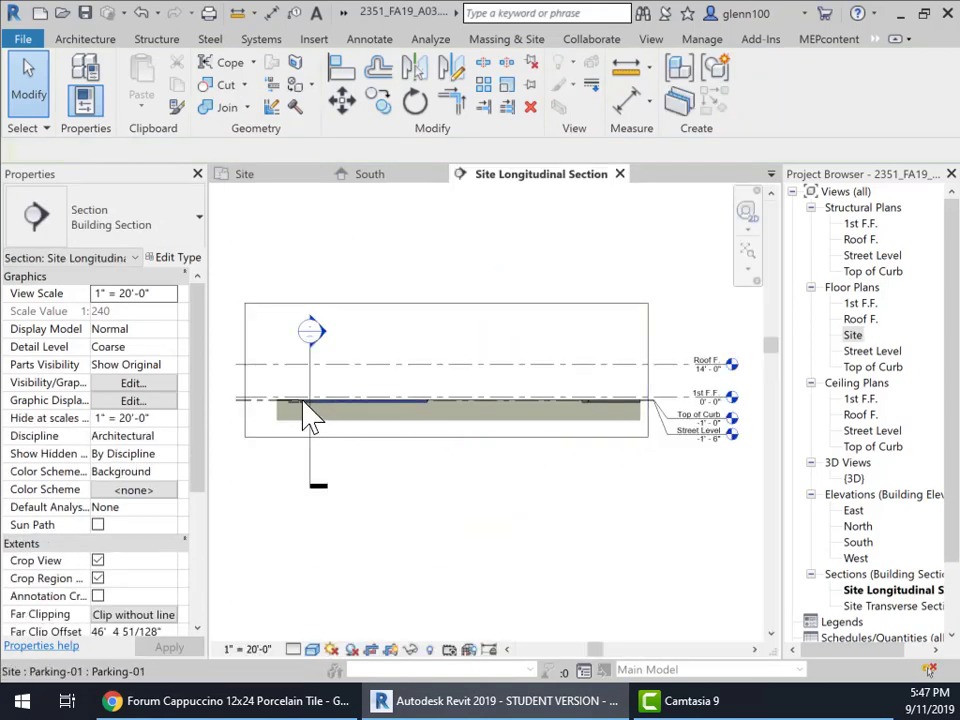
scroll(306, 414, up, 5)
middle_drag(312, 410, 450, 429)
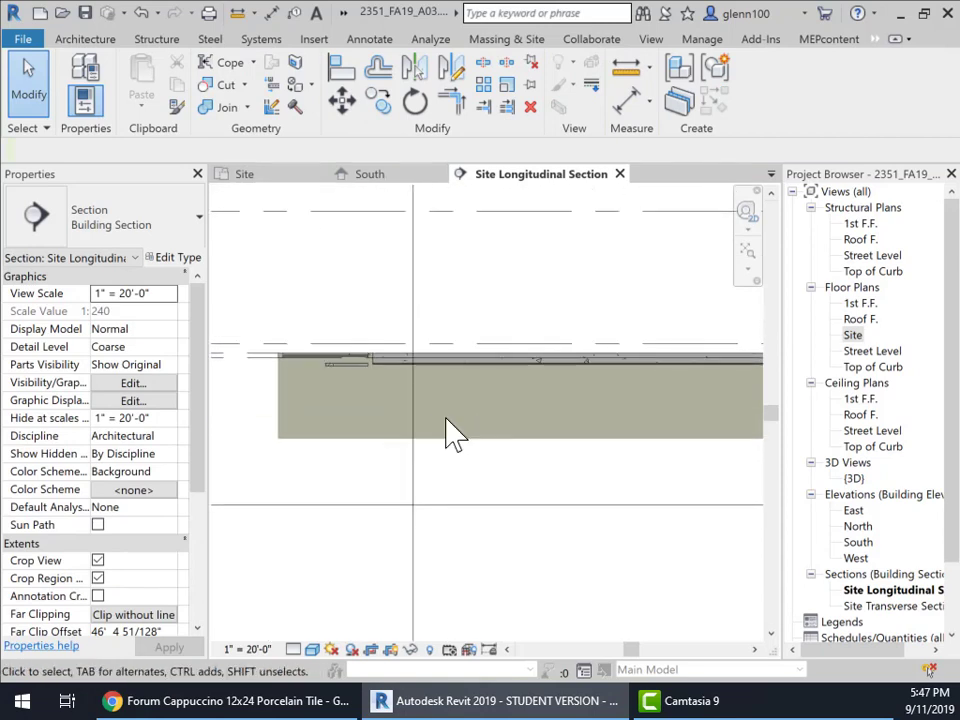
click(330, 356)
middle_drag(378, 443, 312, 472)
scroll(634, 463, down, 4)
middle_drag(737, 466, 481, 467)
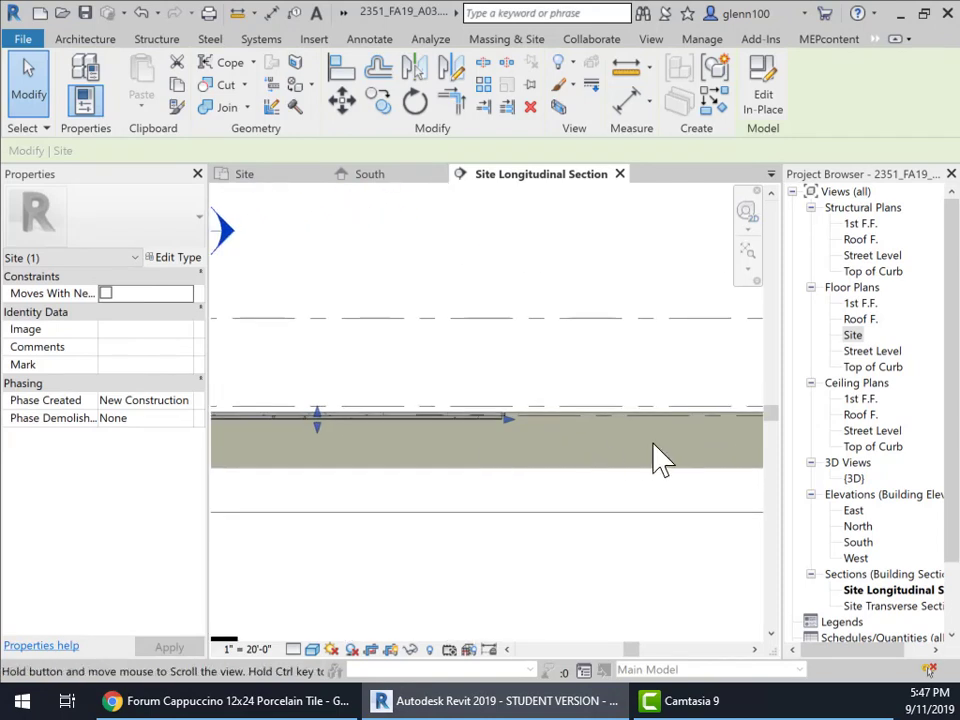
middle_drag(639, 450, 371, 461)
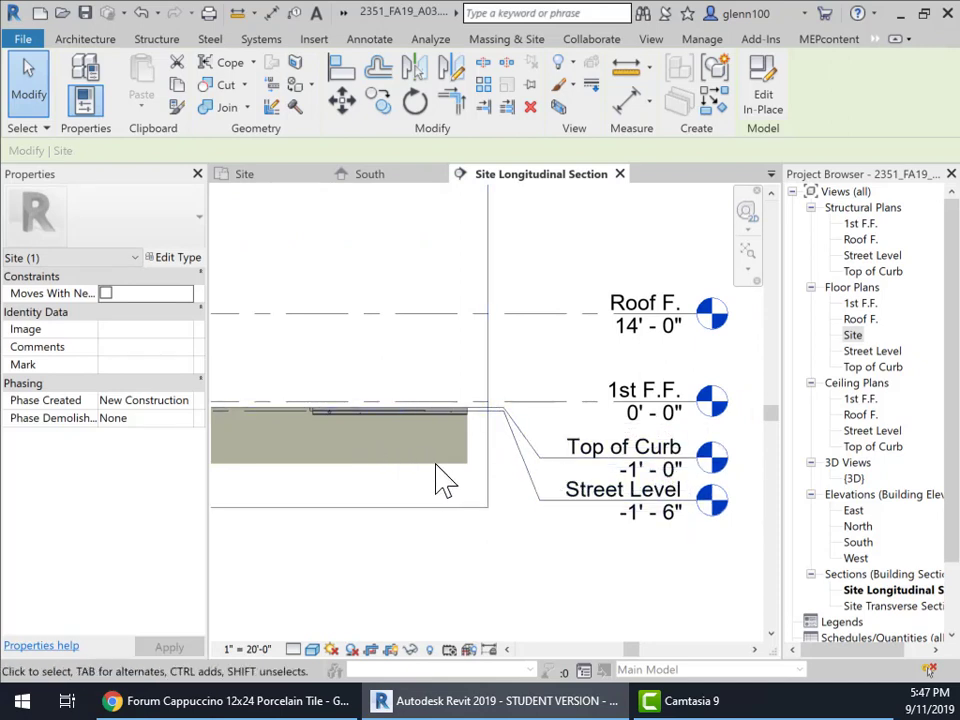
middle_drag(305, 445, 658, 446)
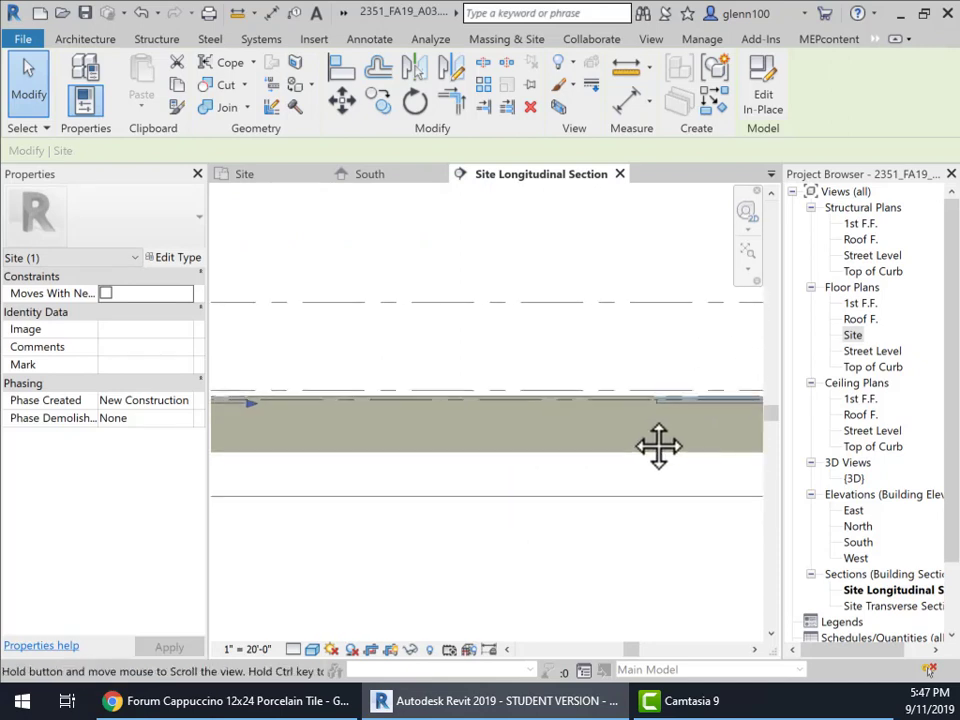
middle_drag(300, 426, 690, 432)
middle_drag(384, 425, 637, 430)
scroll(480, 390, up, 3)
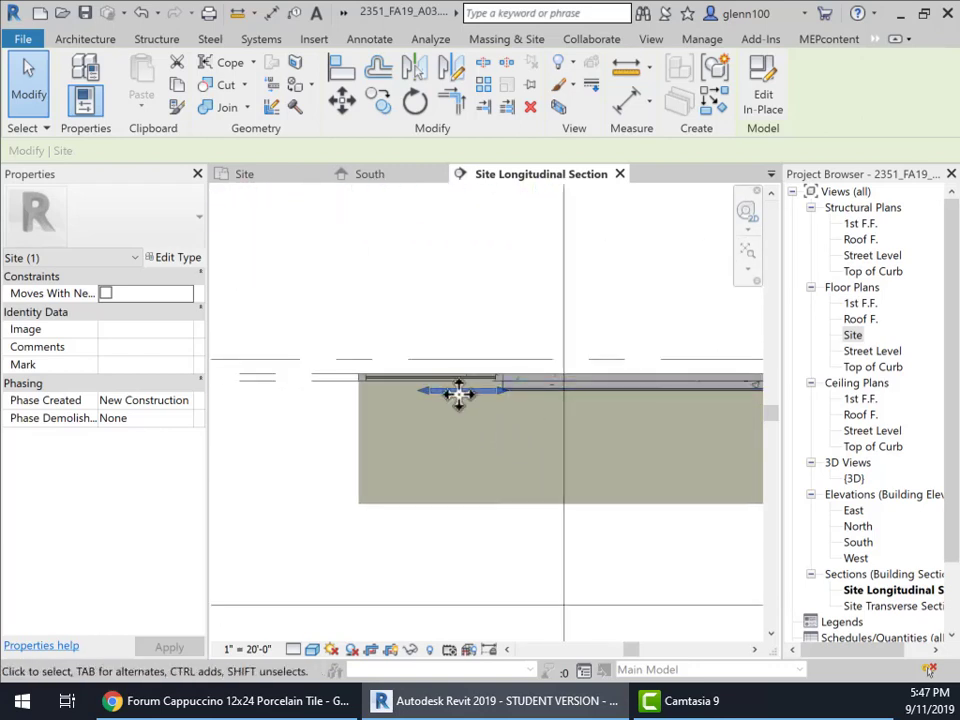
scroll(465, 470, up, 2)
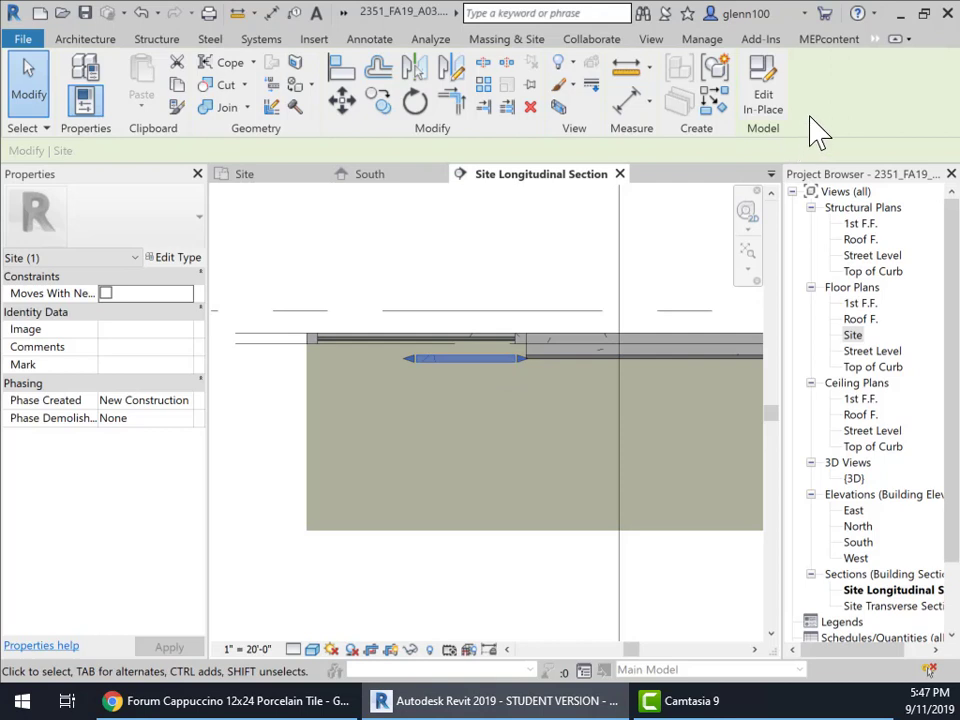
Step: Try to move the selected sidewalk vertically from its top edge up to the Top of Curb level
click(341, 100)
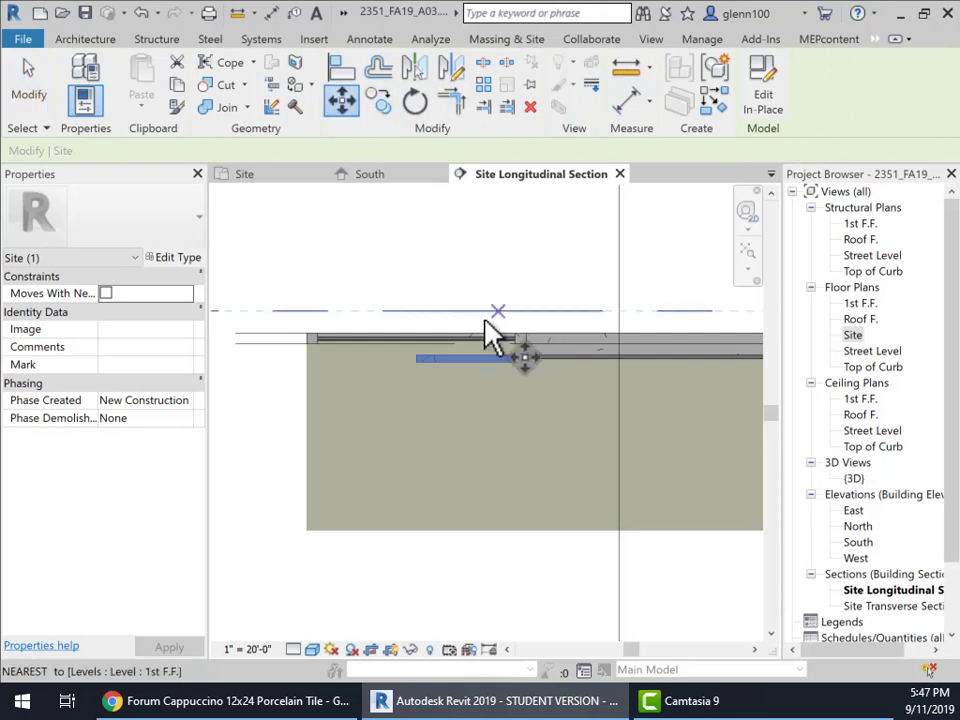
click(462, 350)
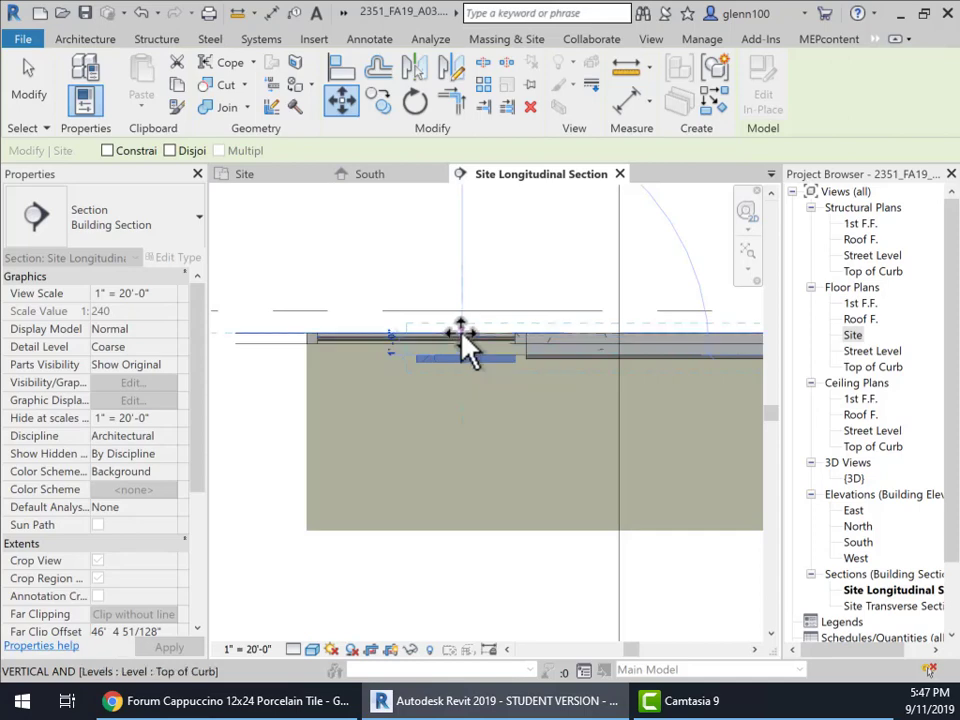
click(462, 337)
scroll(471, 411, up, 2)
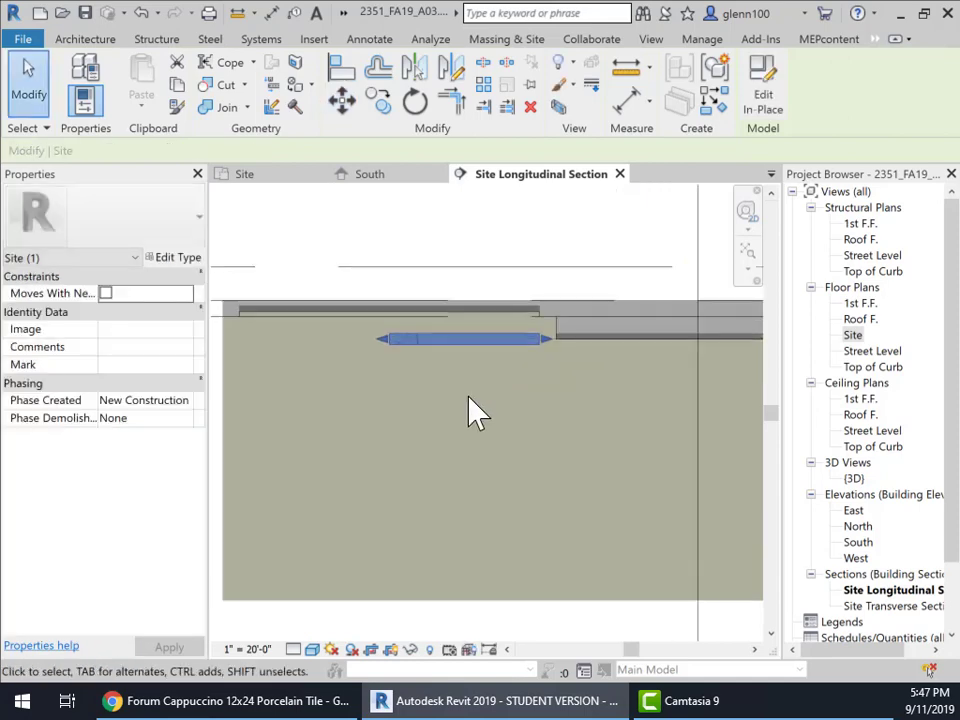
scroll(505, 430, down, 1)
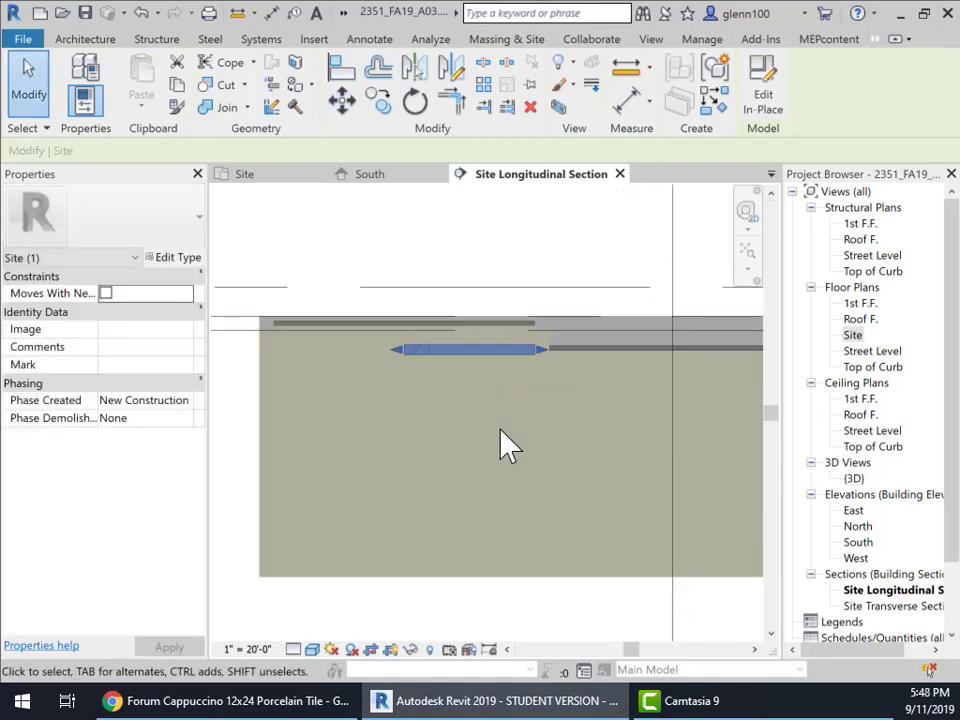
scroll(505, 445, down, 2)
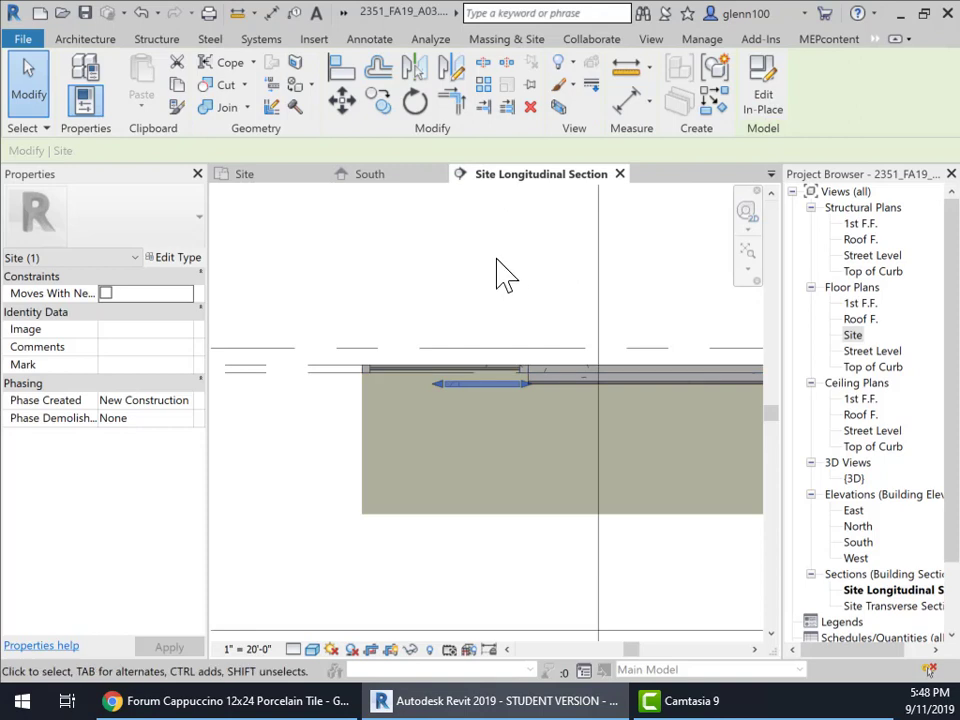
Step: Return to the Site plan, open the front sidewalk for in-place editing and select its extrusion
click(262, 174)
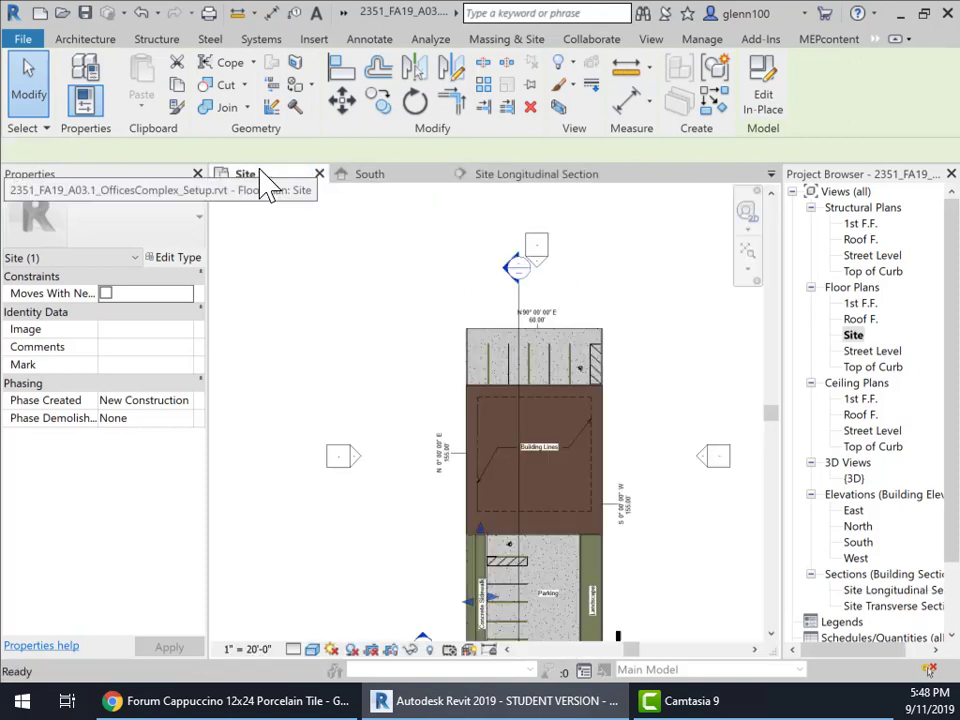
middle_drag(543, 479, 557, 245)
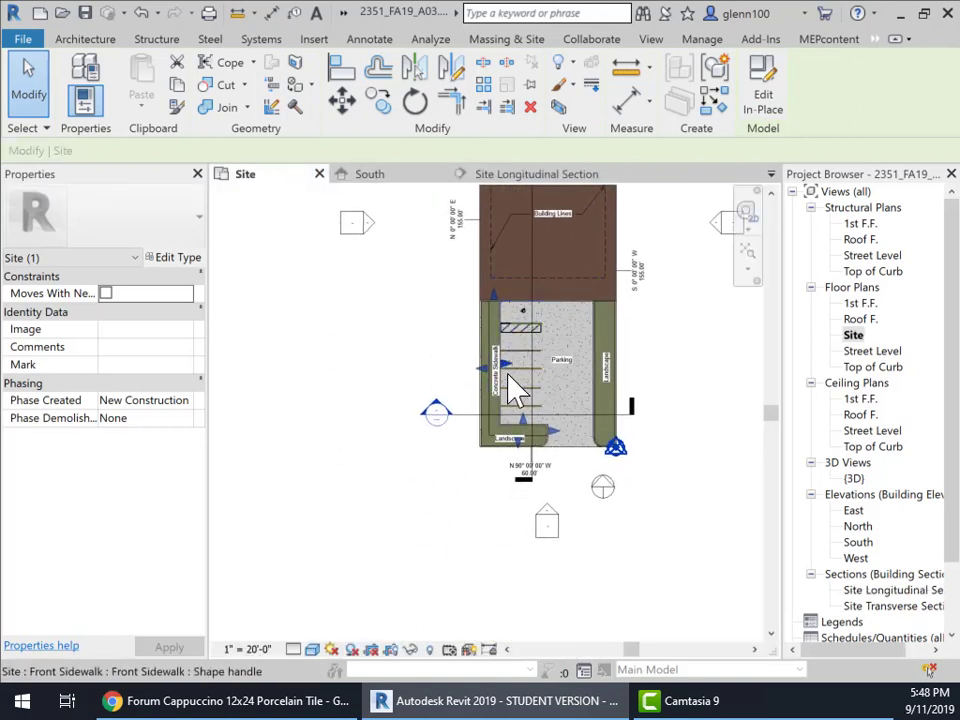
scroll(507, 377, up, 1)
scroll(515, 390, up, 3)
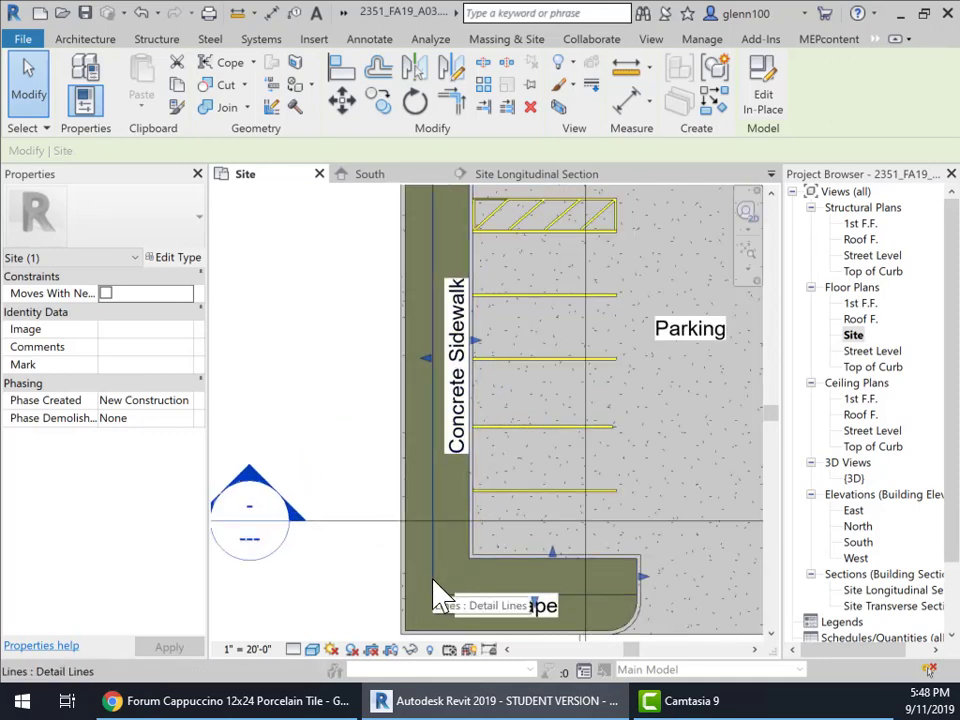
click(762, 100)
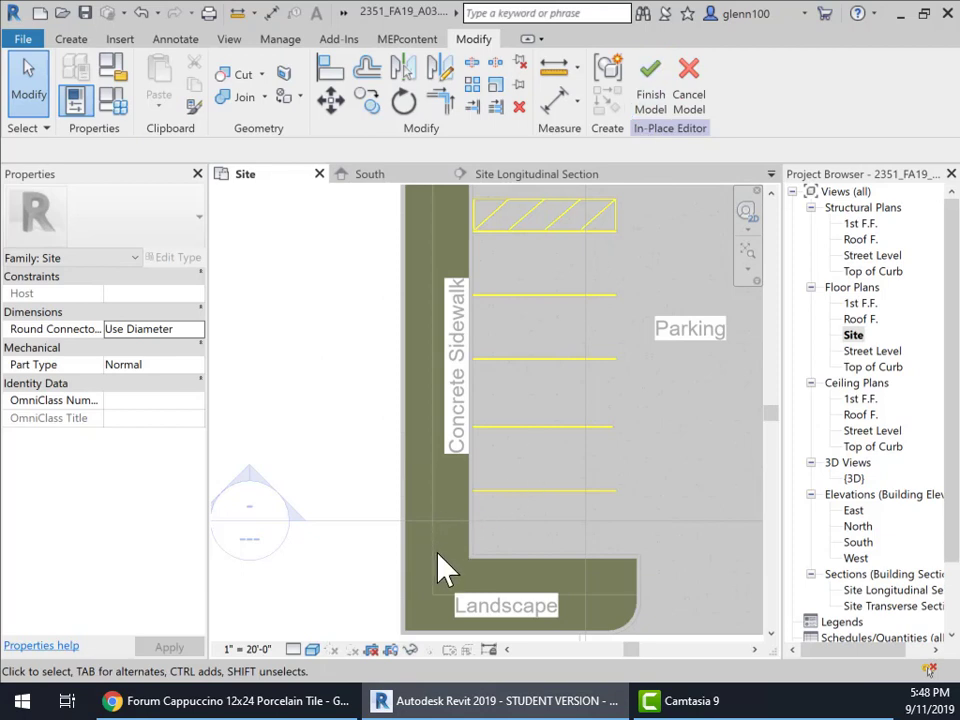
click(478, 560)
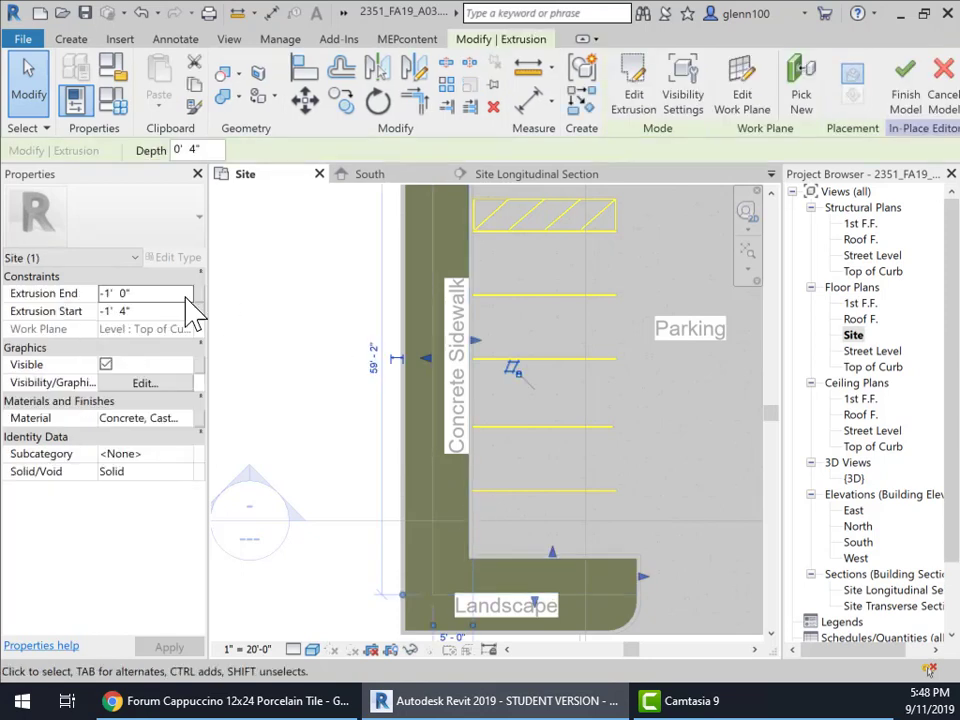
Step: Set the extrusion start of the front sidewalk to 0' 0" relative to the Top of Curb level
click(129, 295)
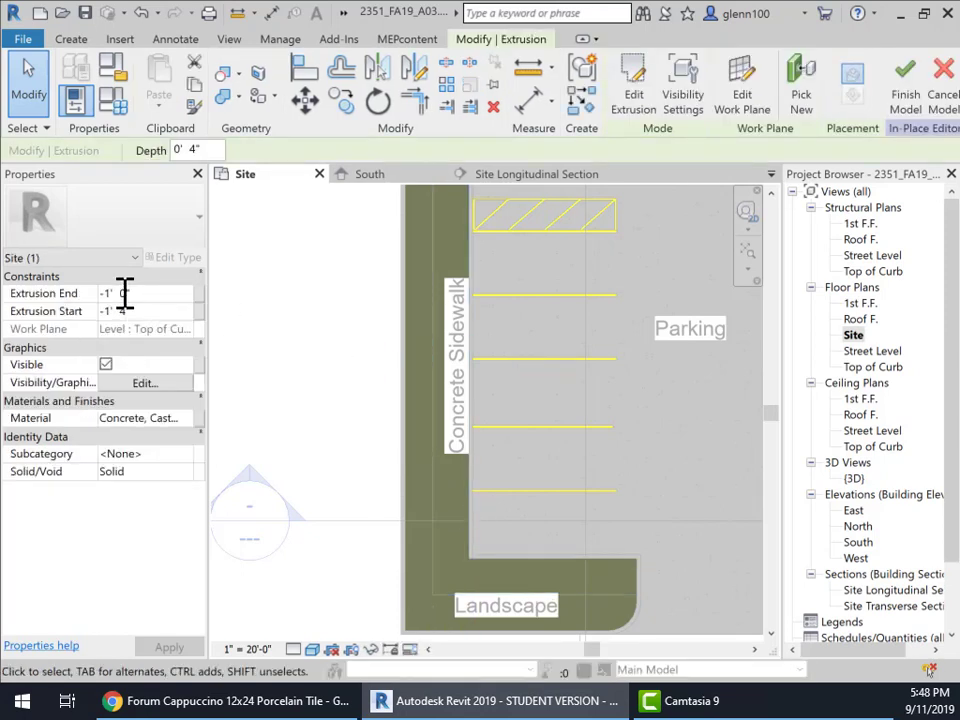
drag(129, 293, 97, 293)
click(132, 313)
text(0)
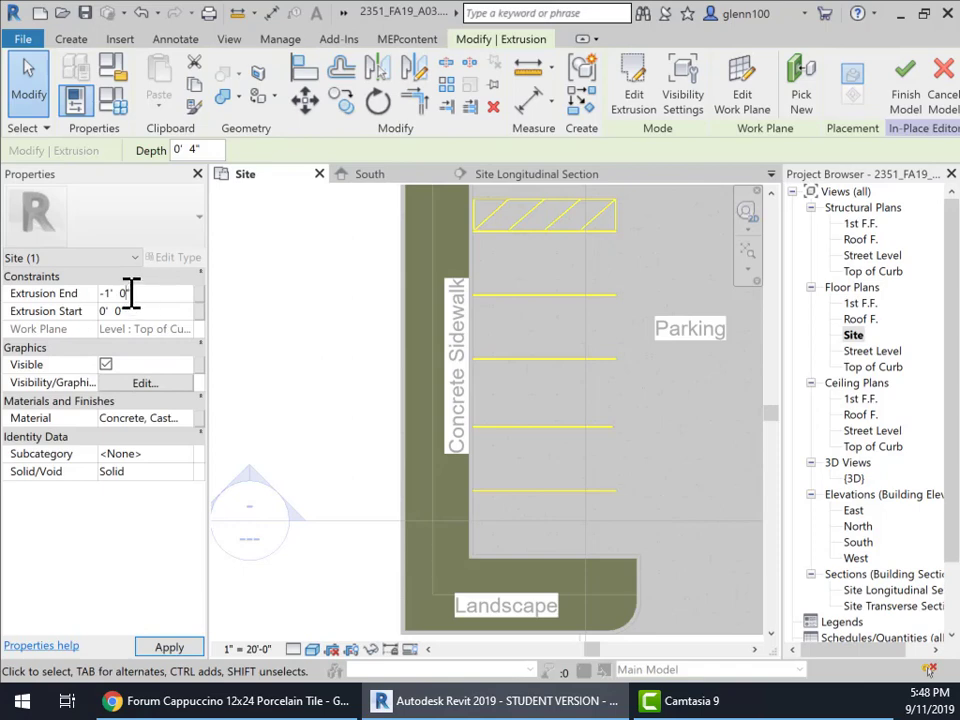
Step: Set the sidewalk's extrusion end to 0' 4" and finish the in-place model
drag(132, 293, 95, 292)
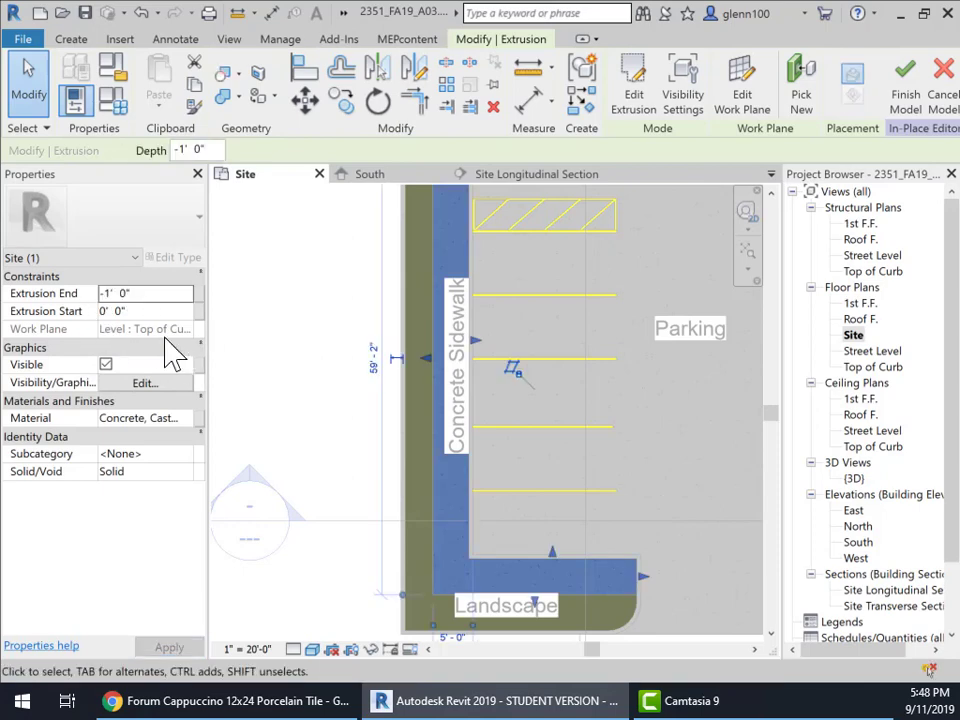
click(128, 297)
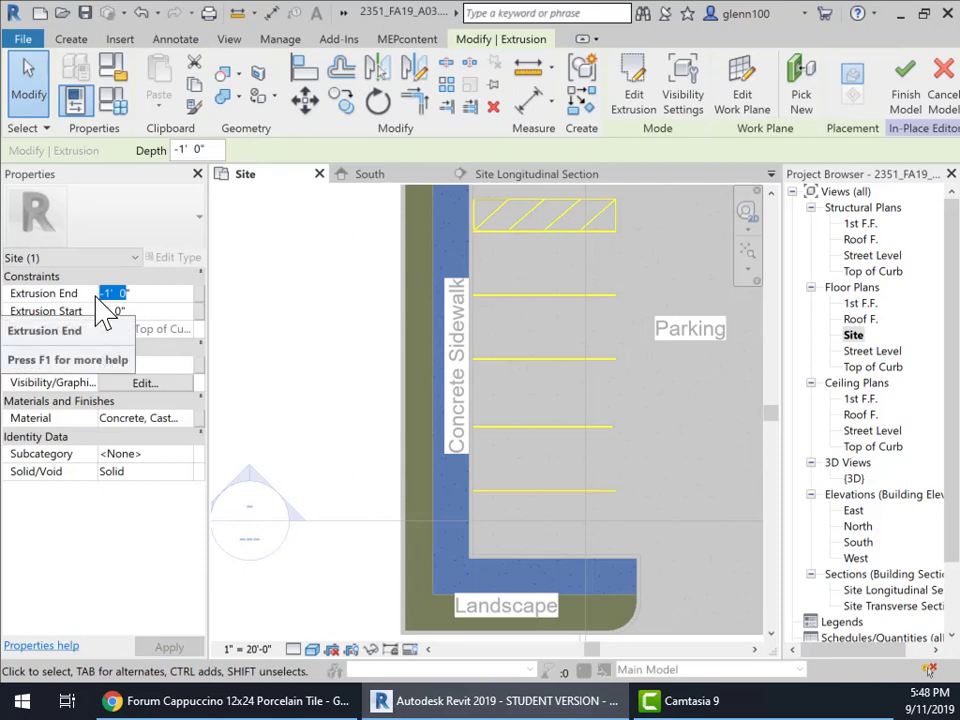
text(-4)
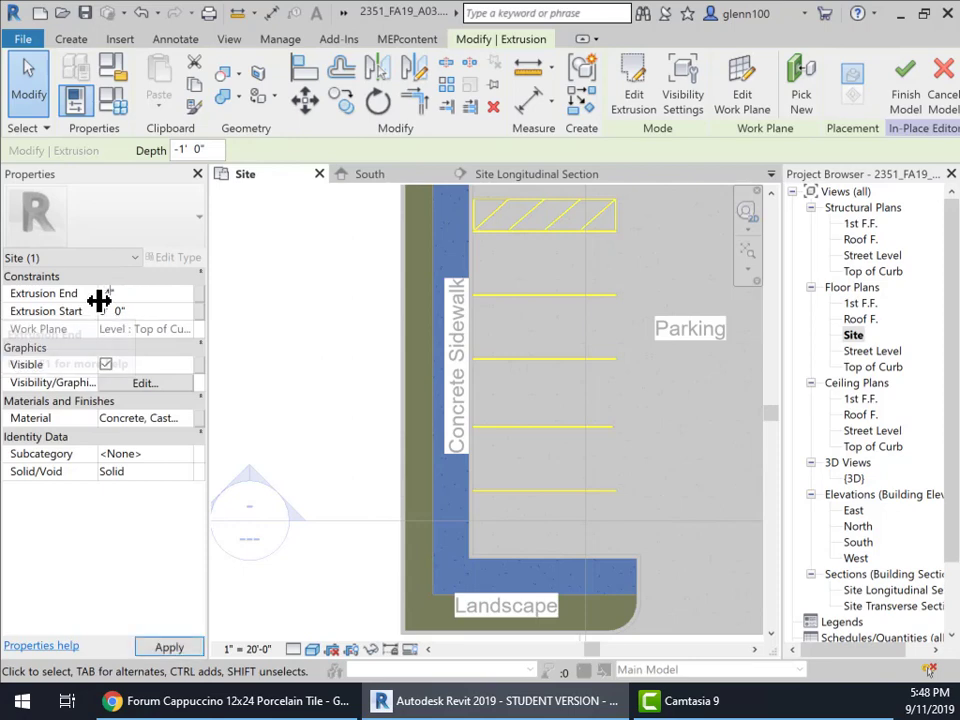
click(105, 310)
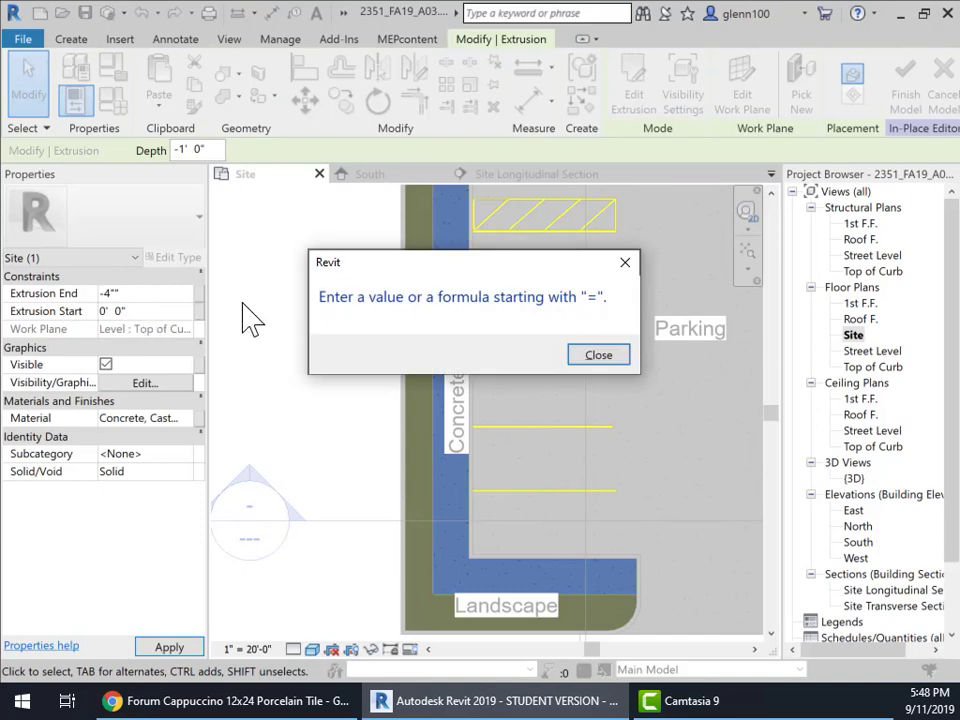
key(Return)
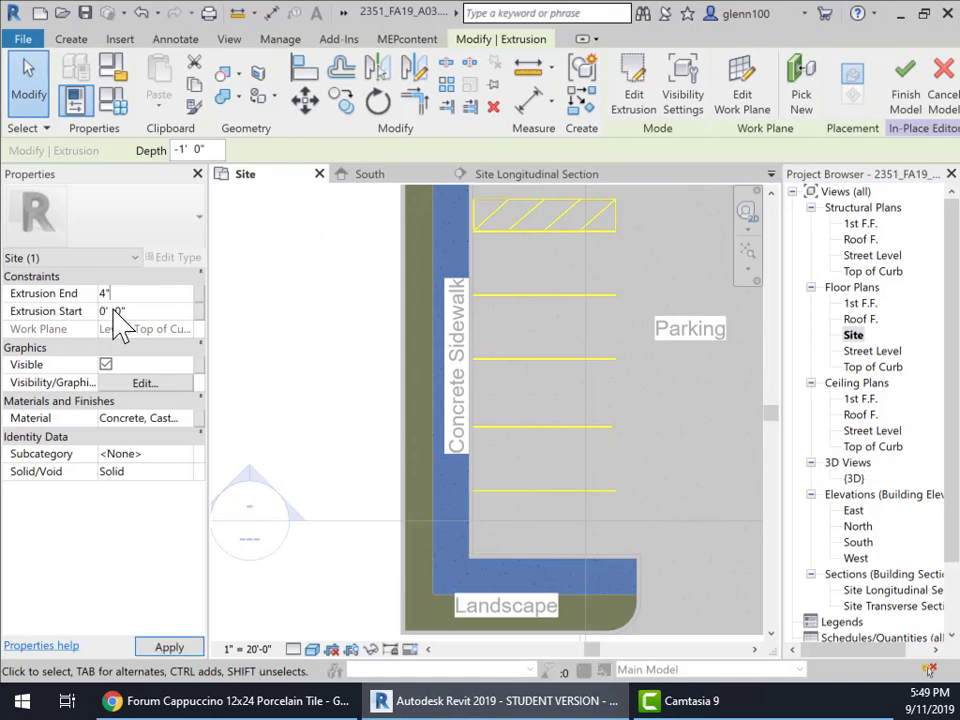
click(114, 310)
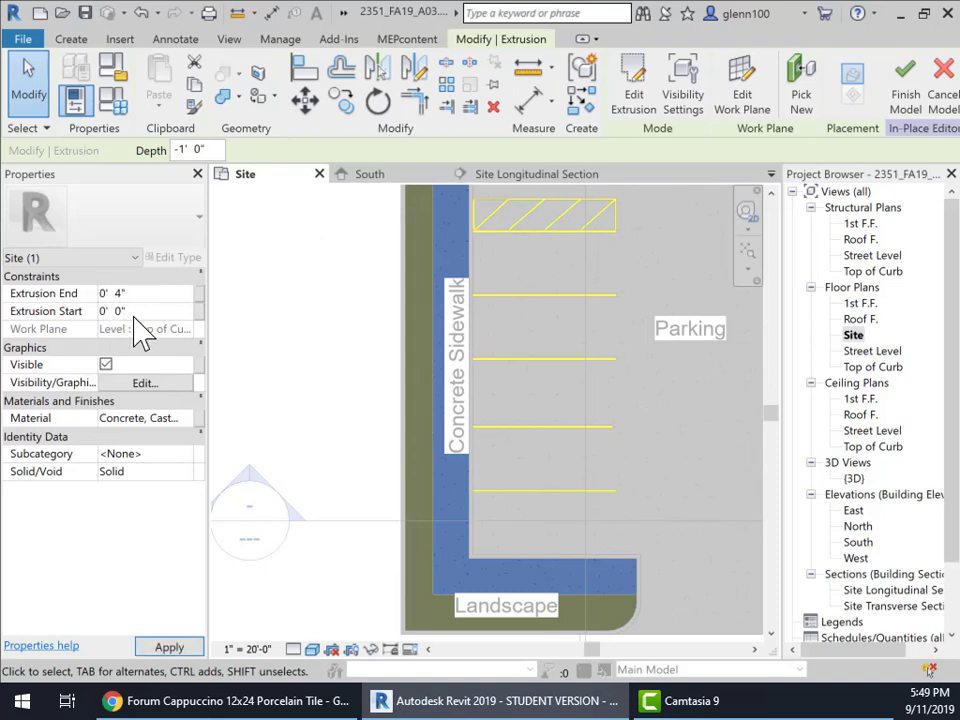
click(170, 650)
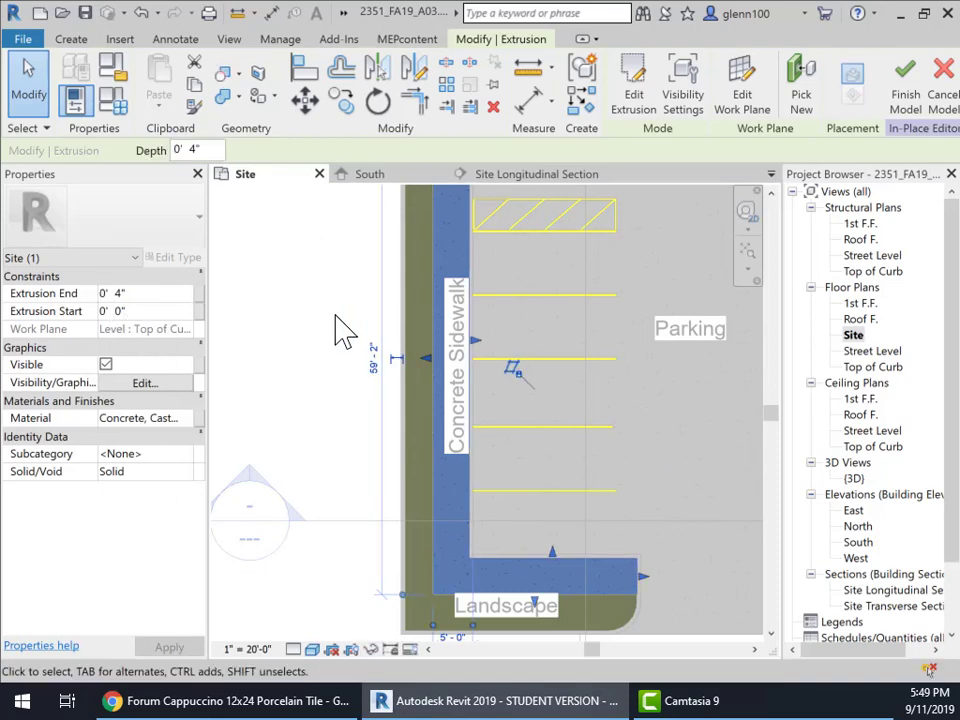
click(338, 329)
click(657, 92)
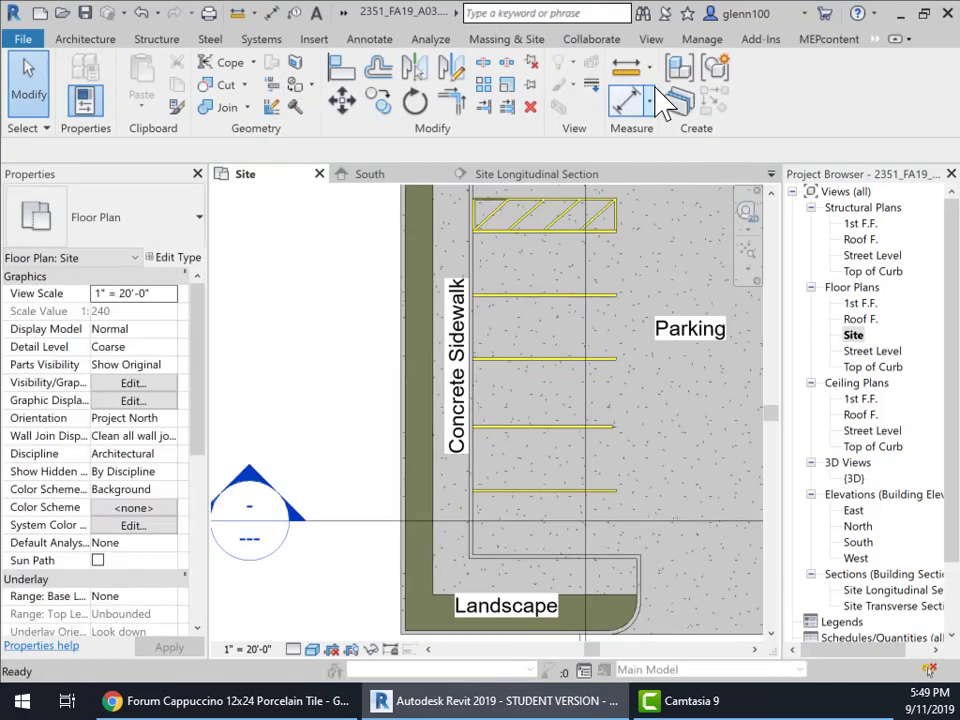
Step: Examine the whole Site plan, from the front parking and landscape past the building lines to the rear parking
scroll(617, 466, down, 3)
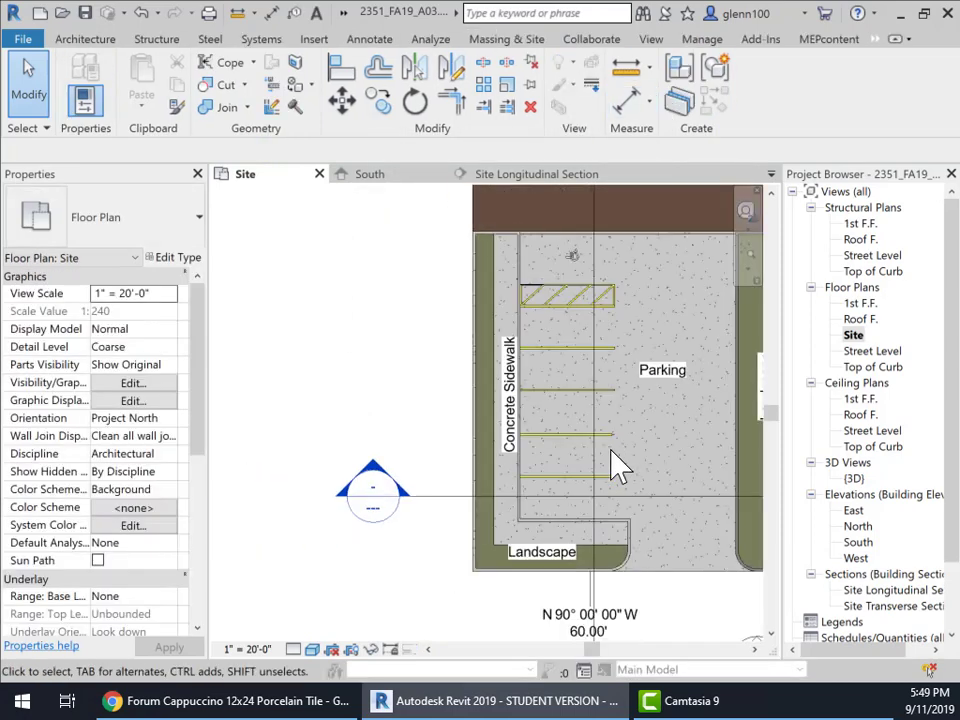
middle_drag(561, 499, 509, 540)
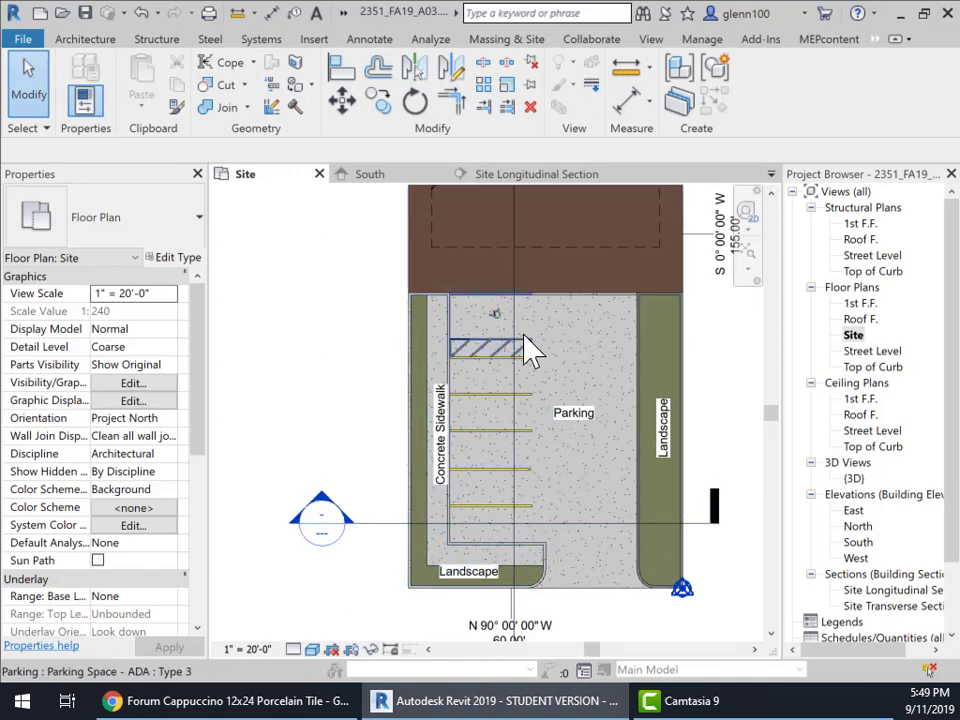
middle_drag(561, 332, 480, 480)
scroll(480, 480, down, 1)
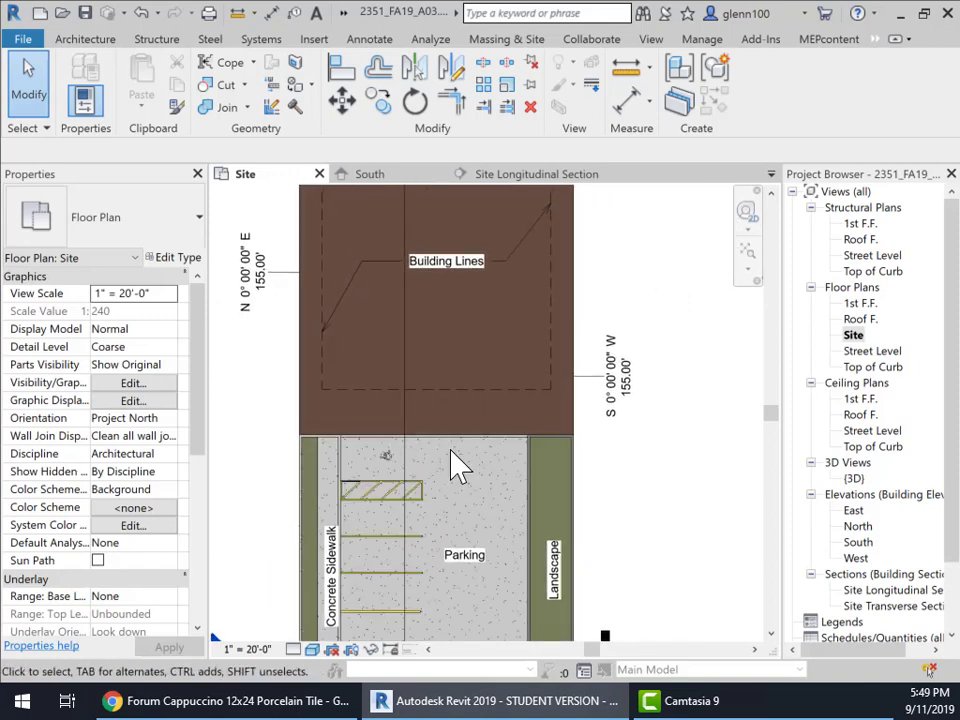
scroll(456, 463, down, 1)
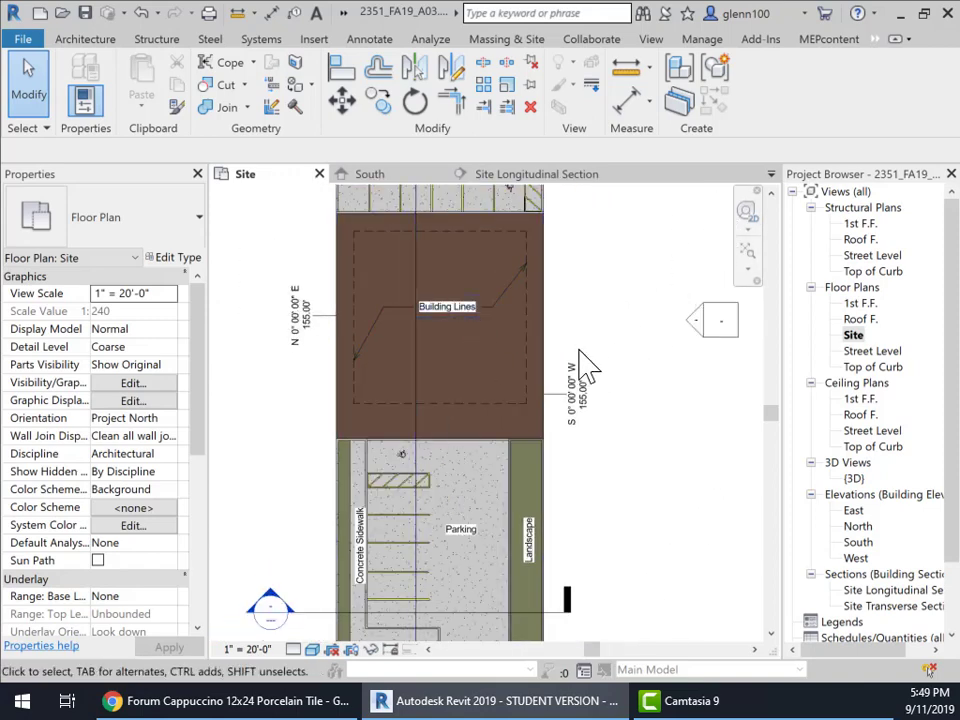
middle_drag(585, 365, 649, 379)
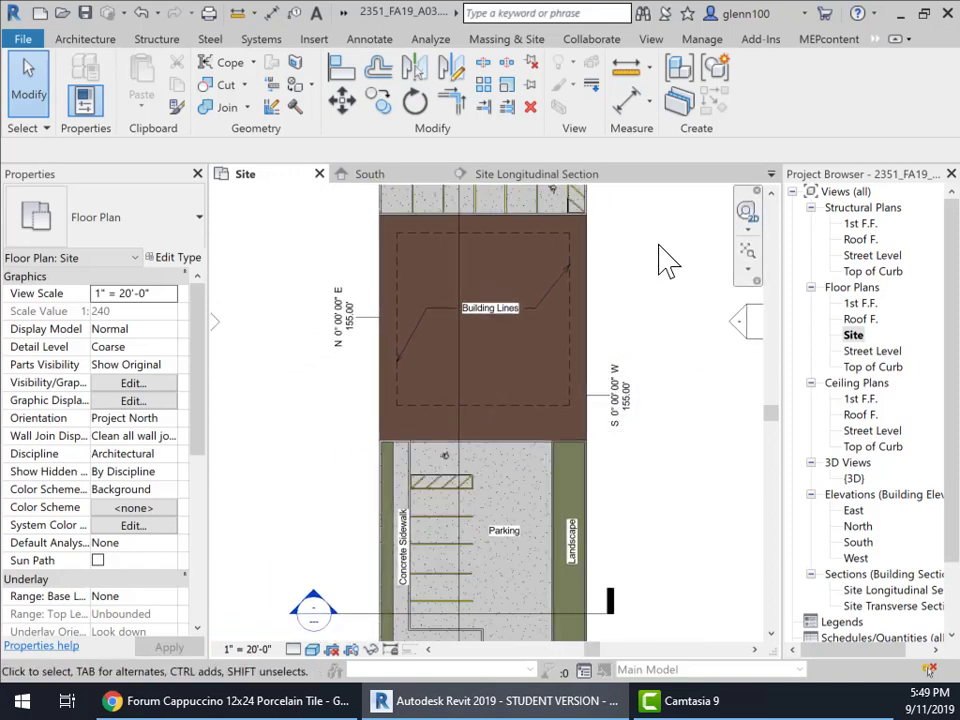
scroll(634, 336, down, 1)
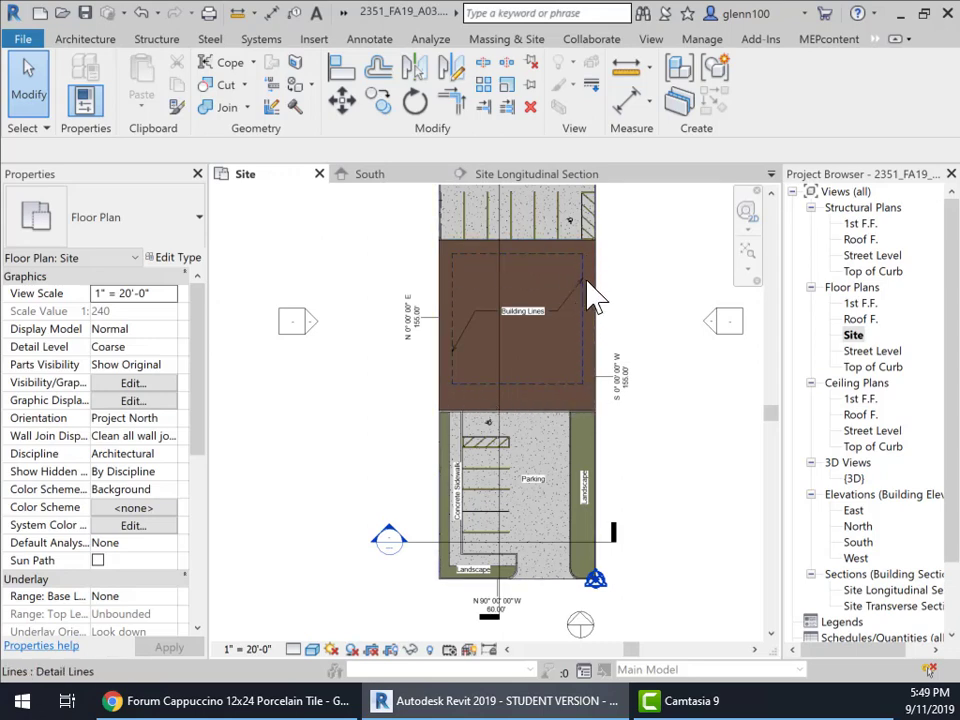
middle_drag(597, 295, 588, 357)
scroll(586, 356, down, 1)
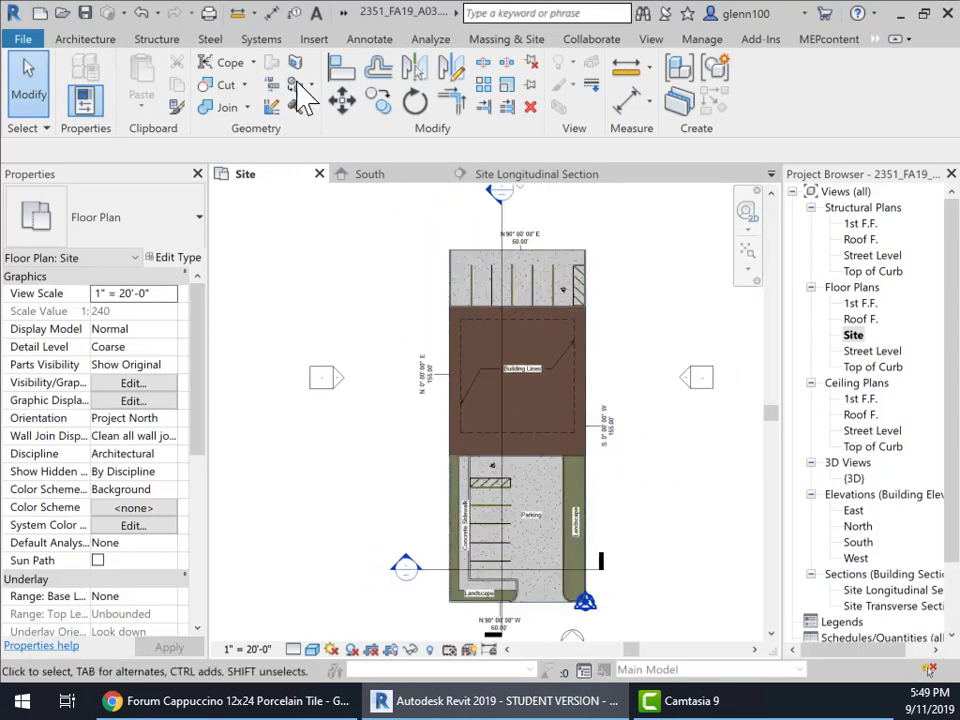
Step: Draw a horizontal grid line along the north building line, from its northwest corner to just past the east property line
click(84, 40)
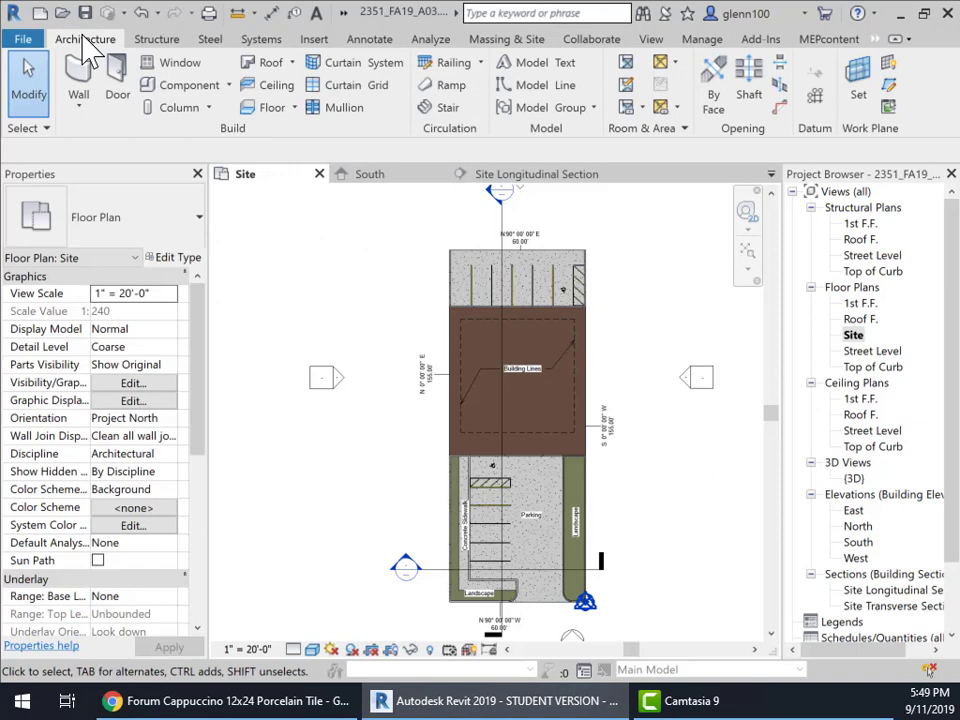
click(814, 95)
scroll(477, 351, up, 3)
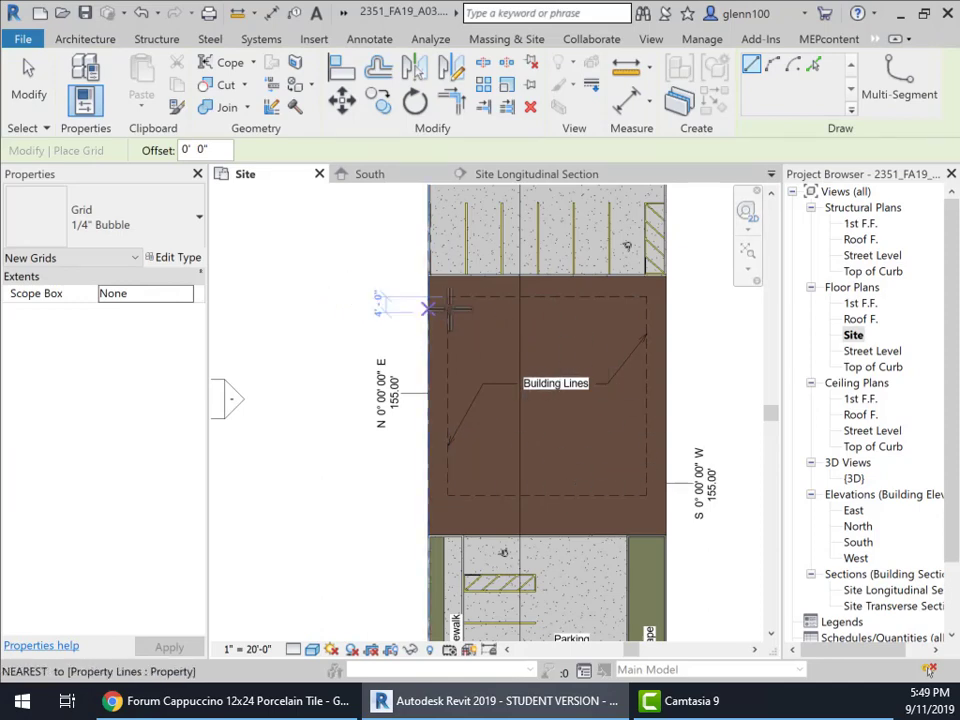
scroll(440, 310, up, 2)
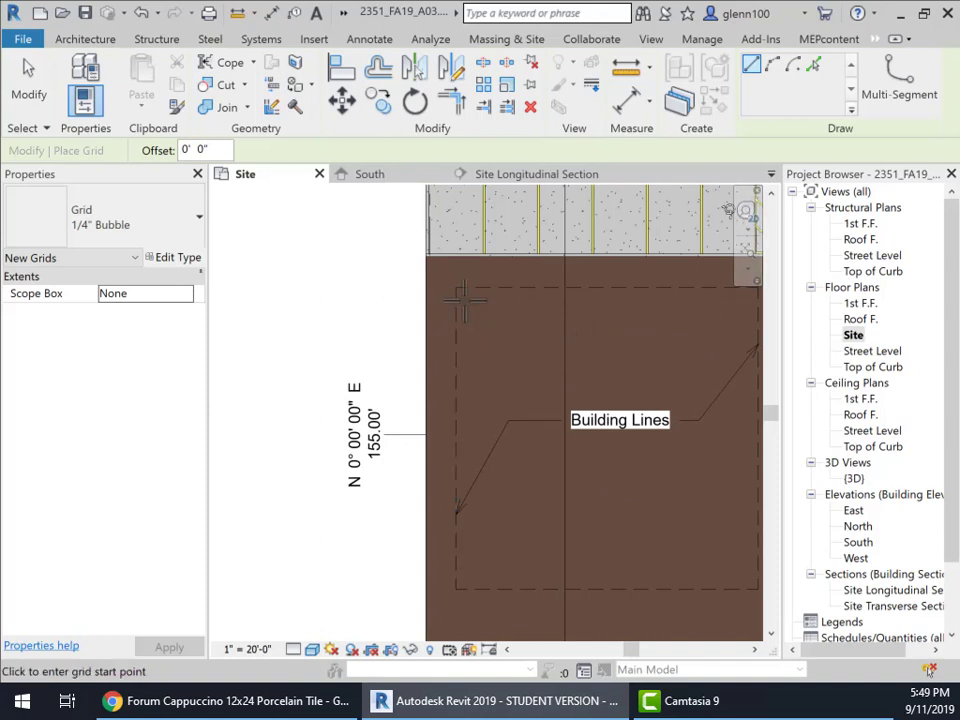
click(455, 288)
middle_drag(568, 356, 287, 396)
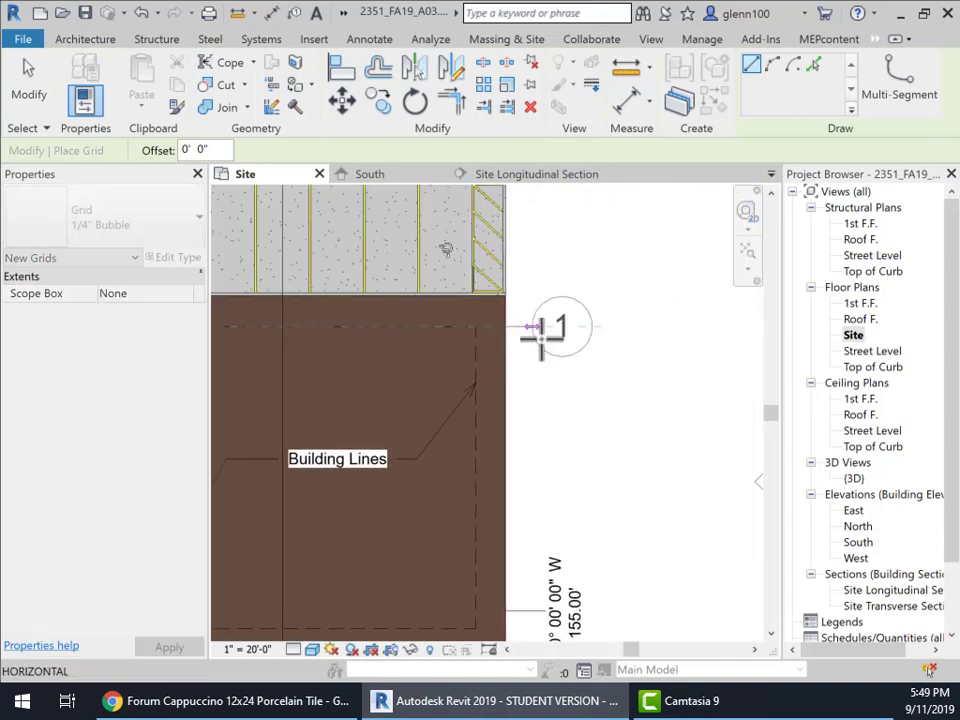
click(567, 330)
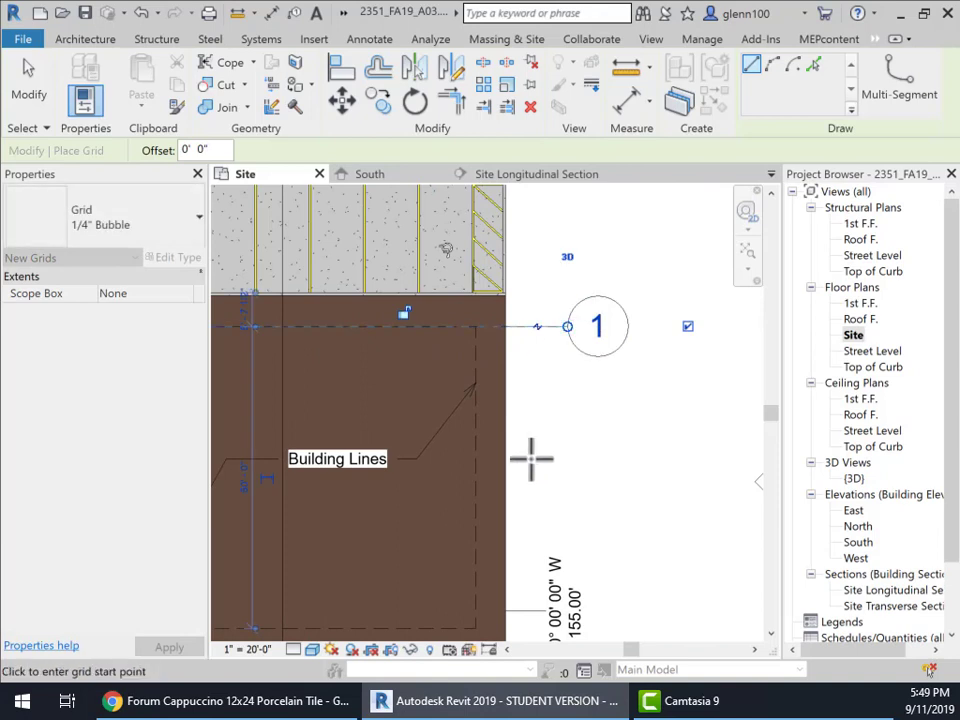
Step: Draw a second horizontal grid line along the south building line, from its southwest corner to beyond the east property line
middle_drag(560, 486, 668, 362)
click(322, 474)
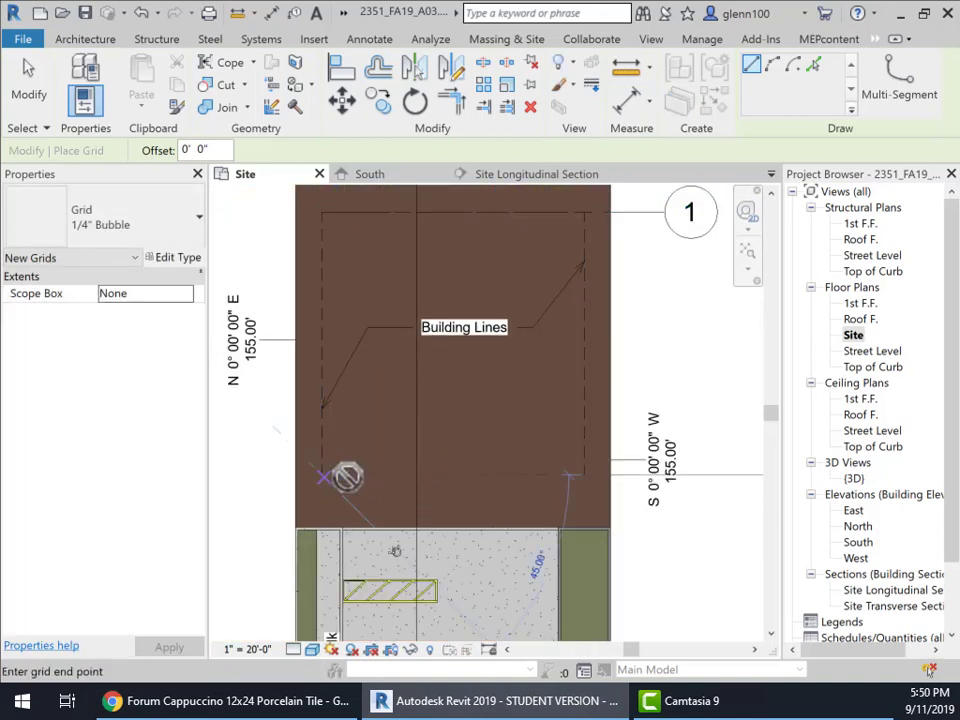
click(686, 474)
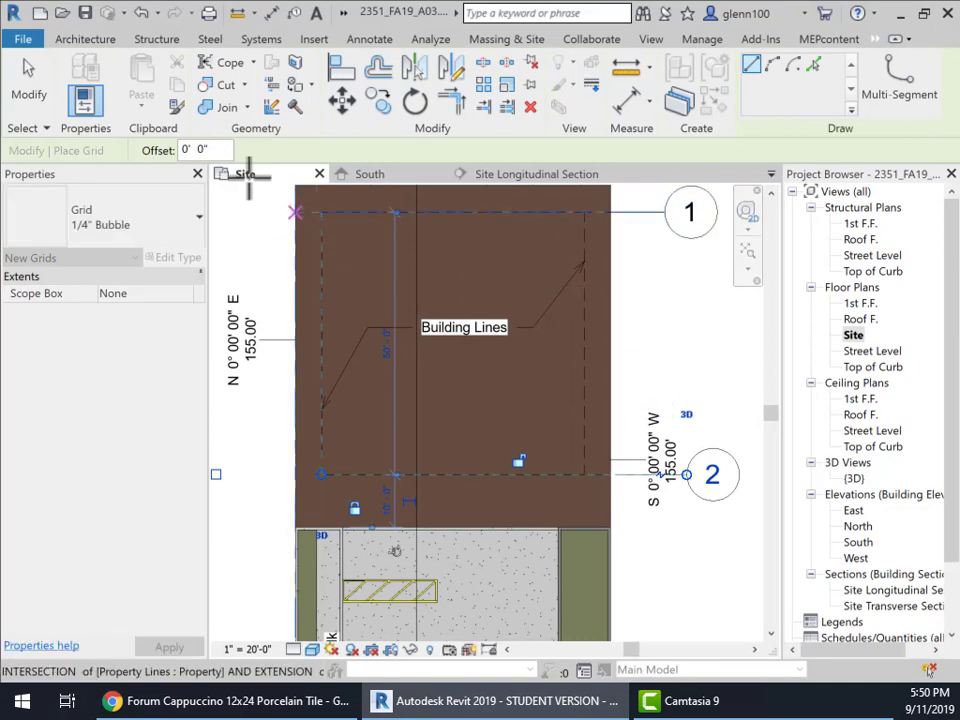
click(28, 82)
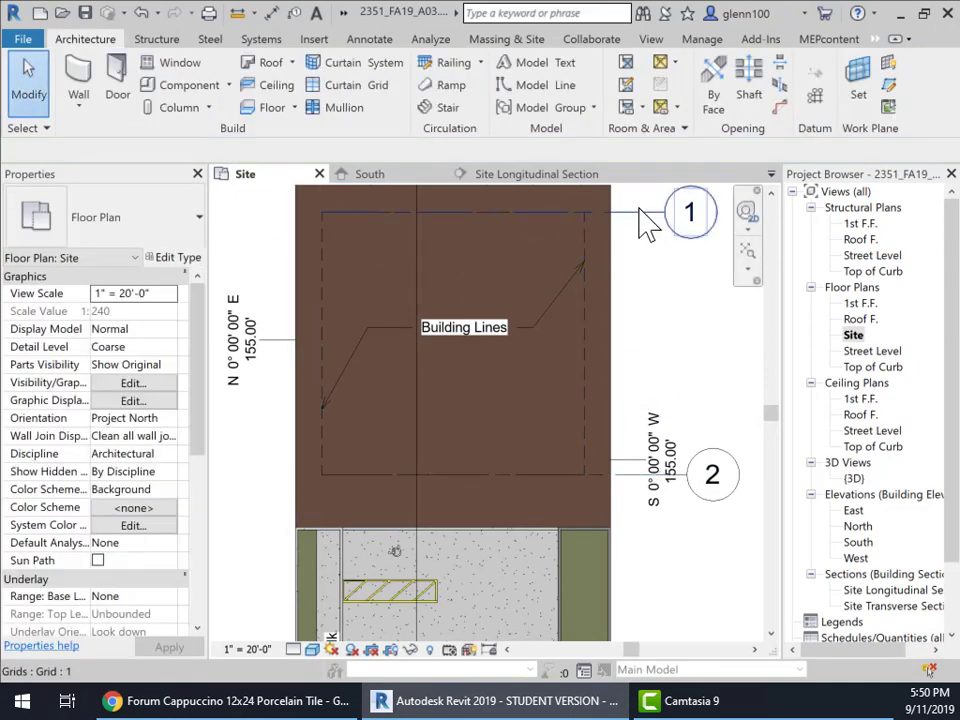
Step: Extend both horizontal grids' west ends past the west property line and align grid 1's bubble end with grid 2's
click(613, 215)
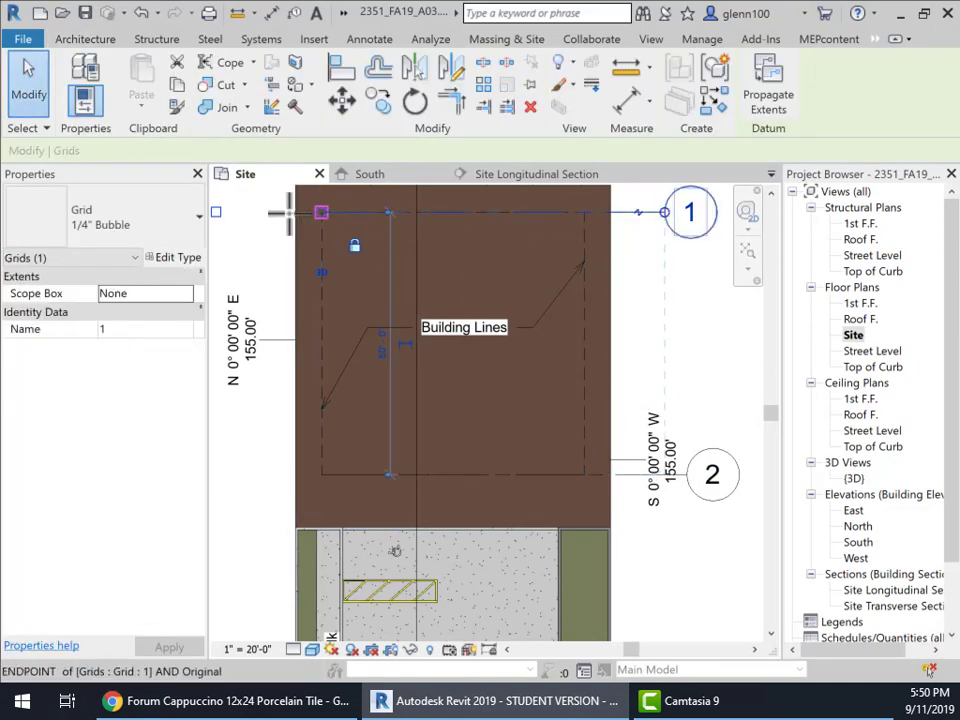
drag(318, 211, 265, 212)
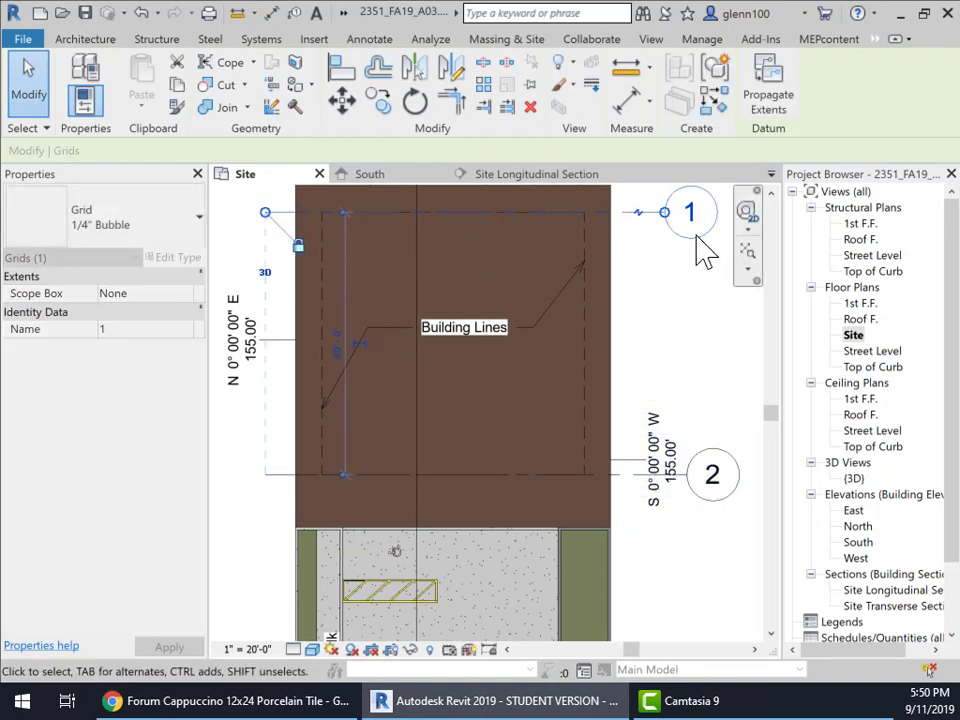
drag(665, 214, 687, 212)
click(619, 330)
Step: Draw a vertical grid line north along the west building line from its southwest corner into the rear parking and label it A
scroll(621, 340, down, 4)
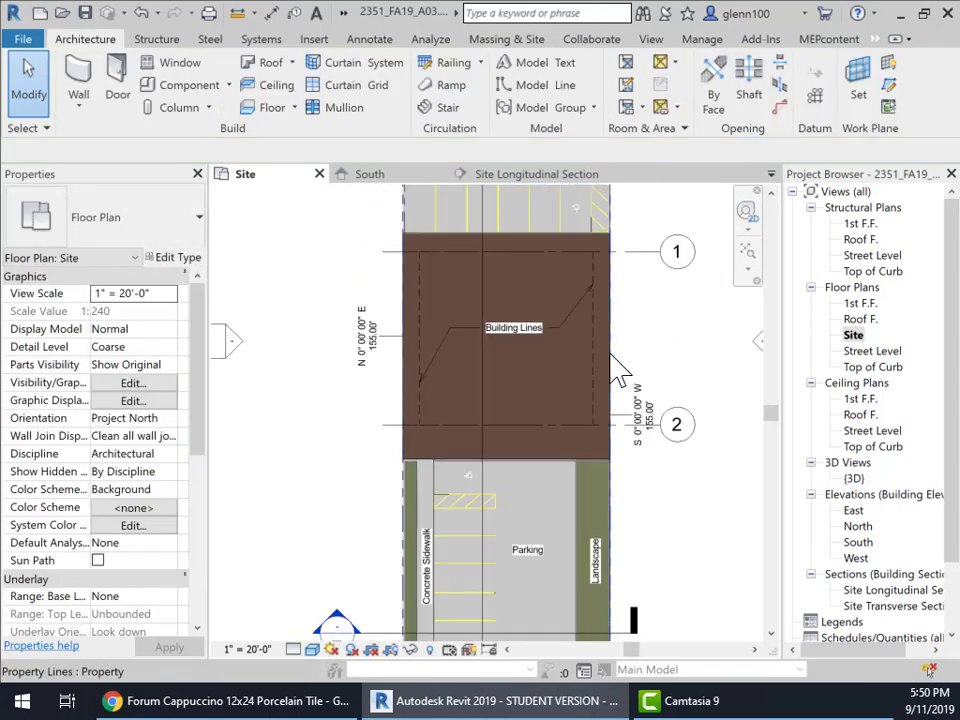
middle_drag(637, 348, 639, 401)
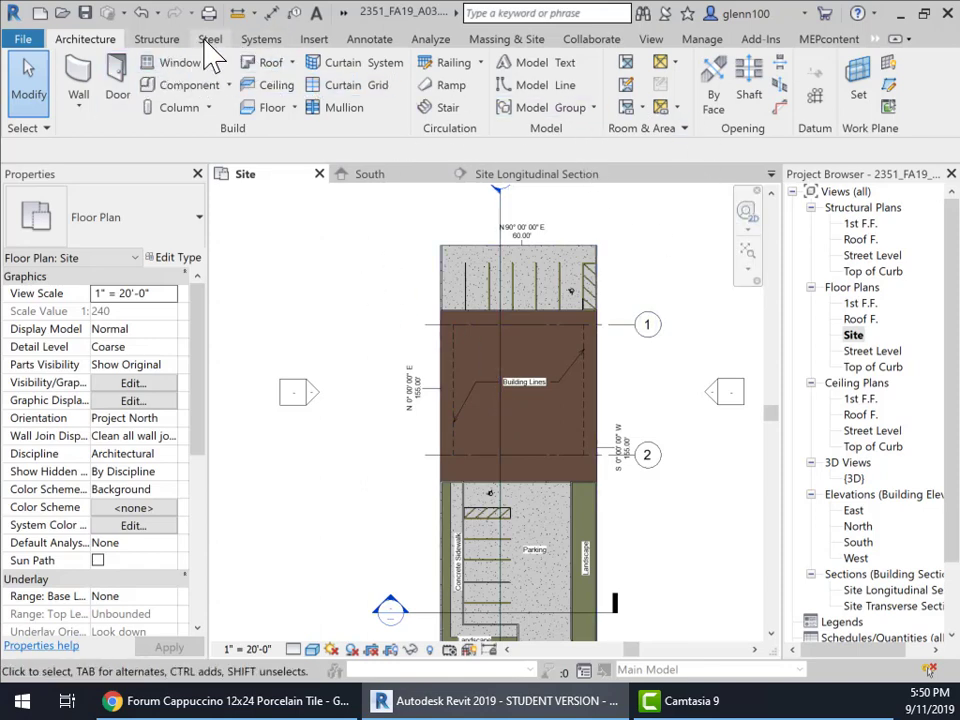
click(815, 95)
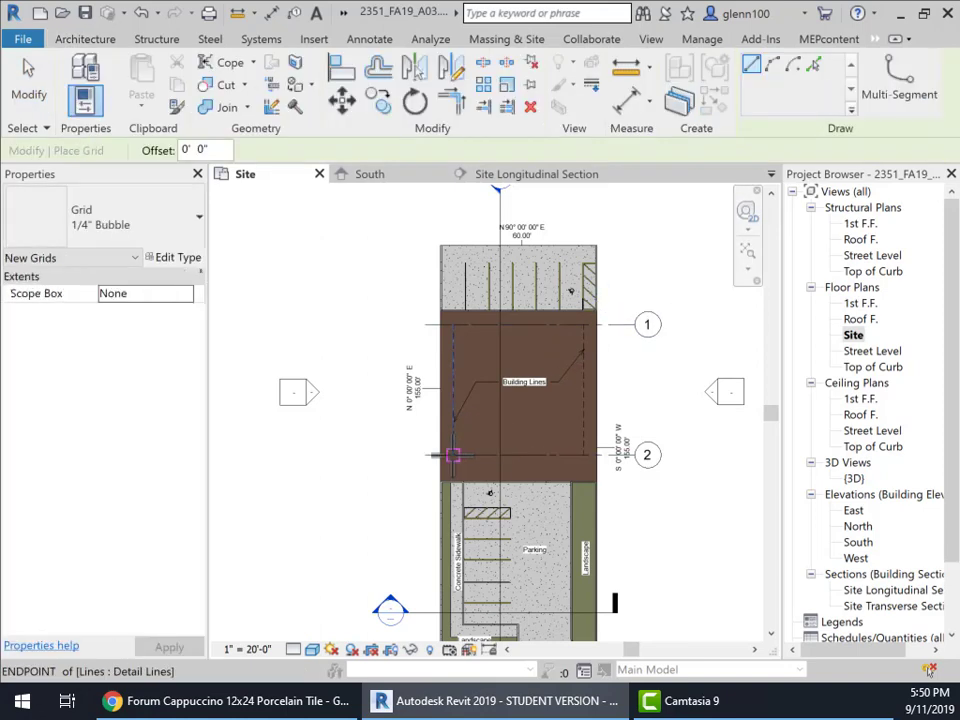
click(453, 455)
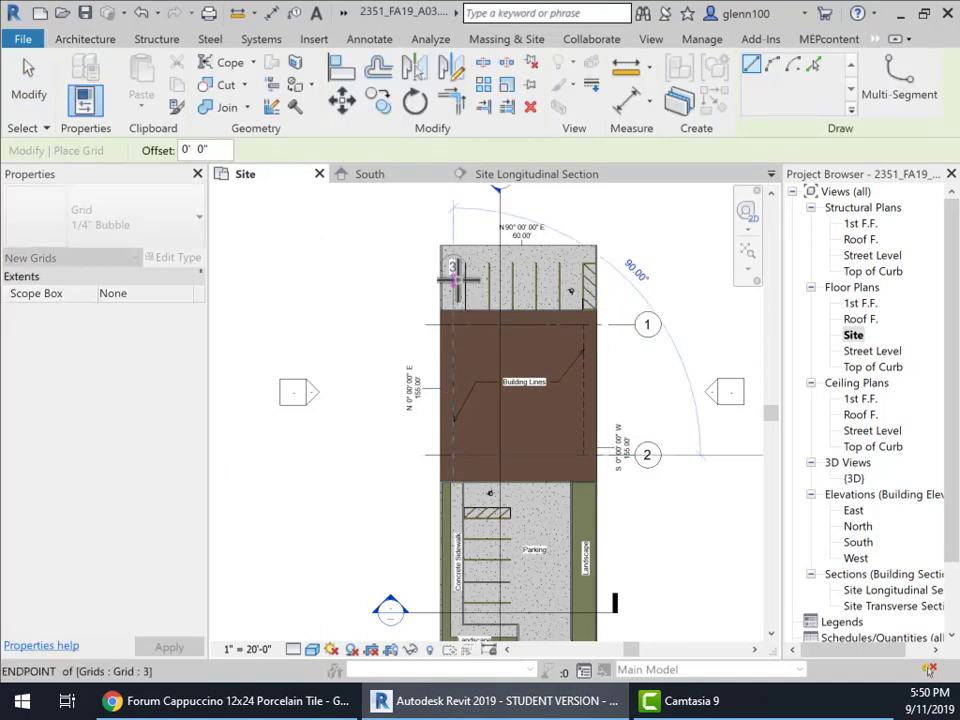
click(456, 280)
click(452, 266)
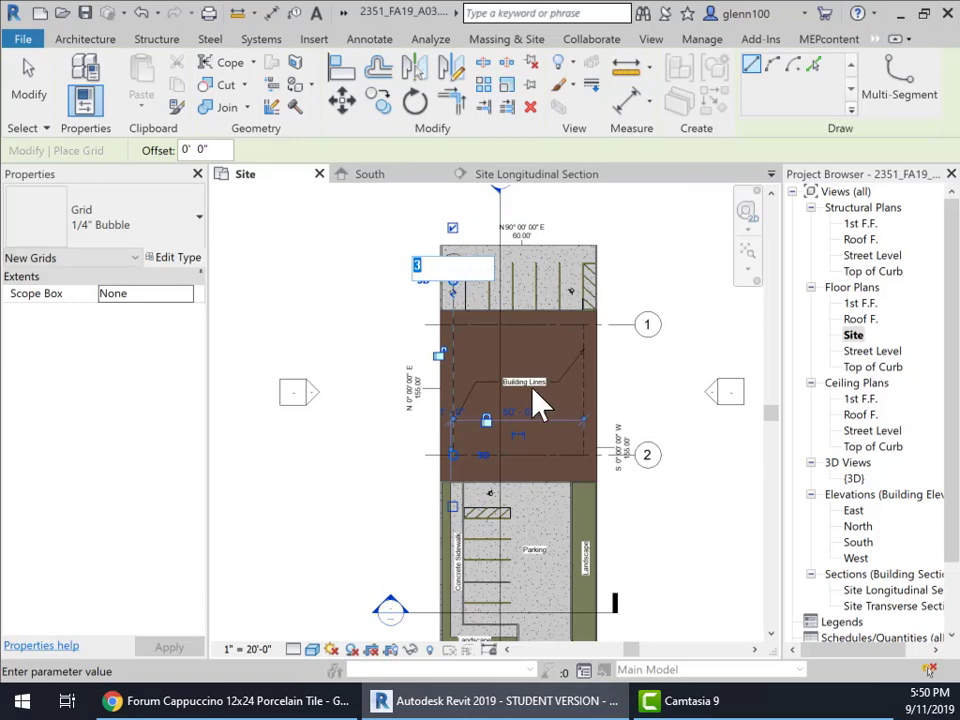
text(A)
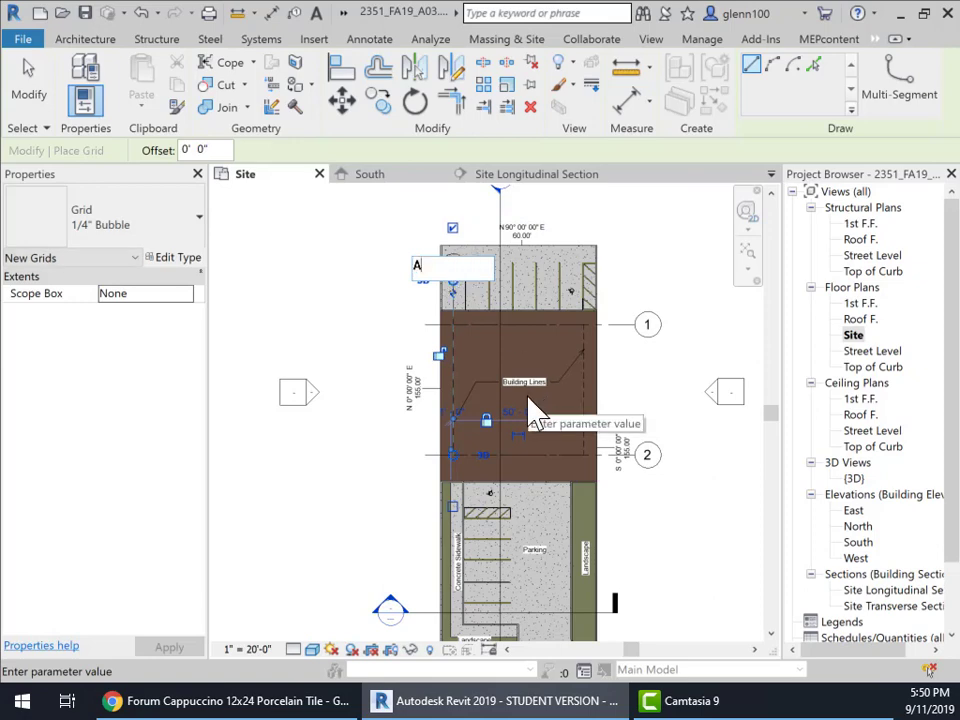
key(Return)
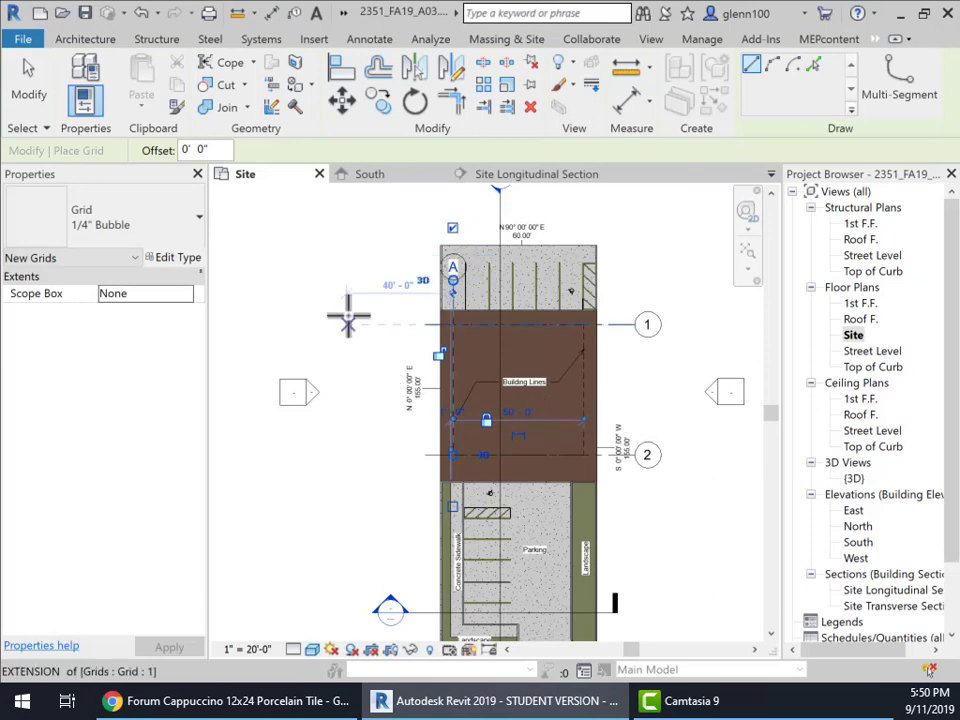
Step: Draw a second vertical grid line north along the east building line, from its southeast corner into the rear parking level with grid A's bubble
click(583, 455)
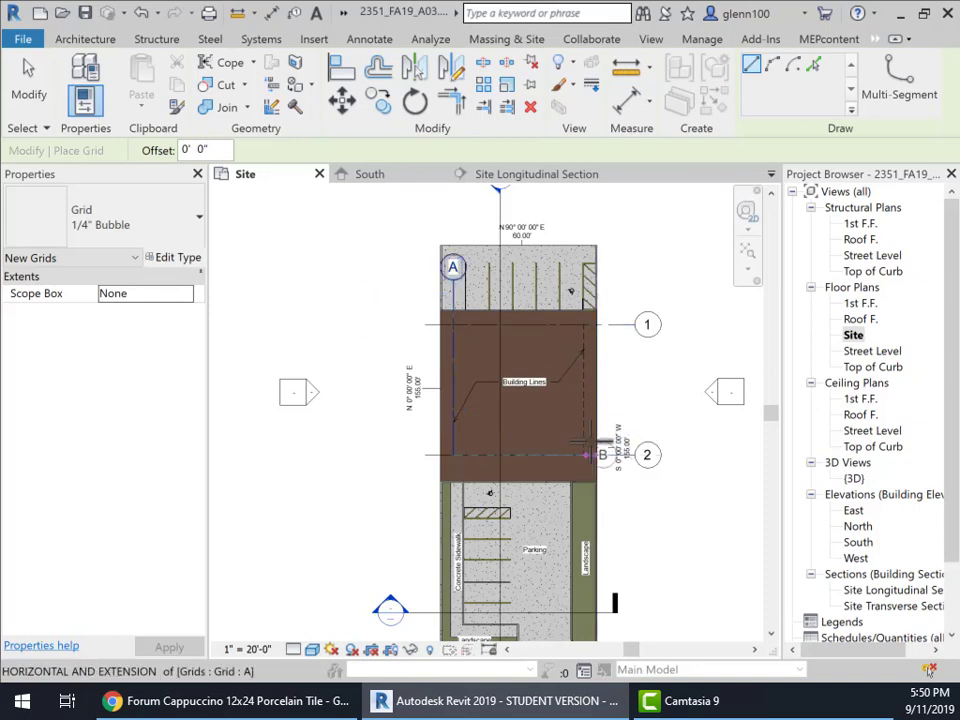
click(572, 290)
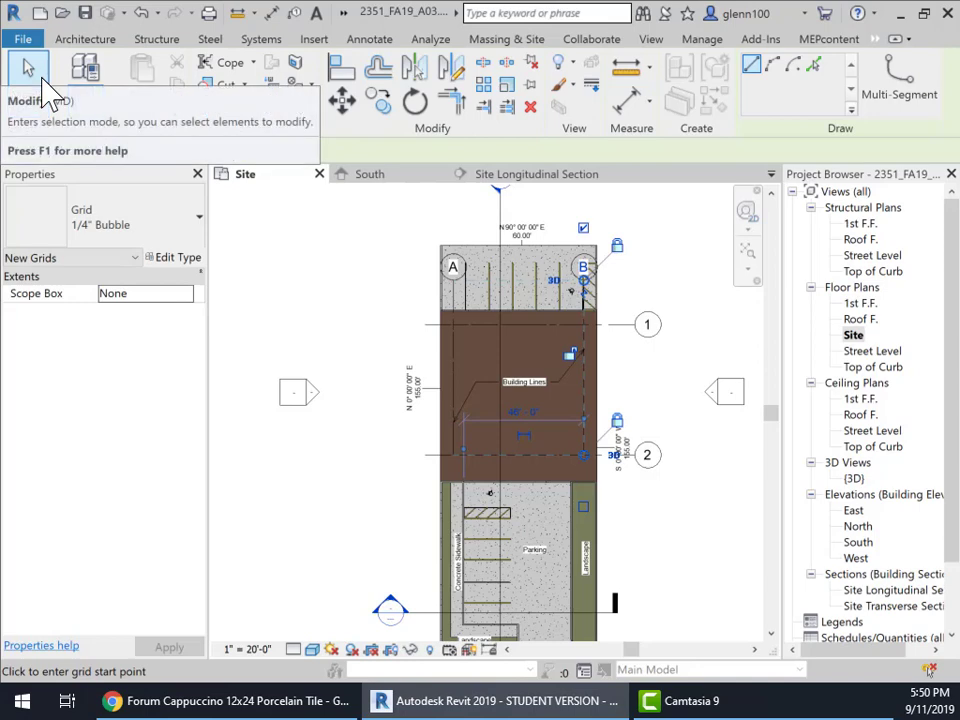
click(42, 86)
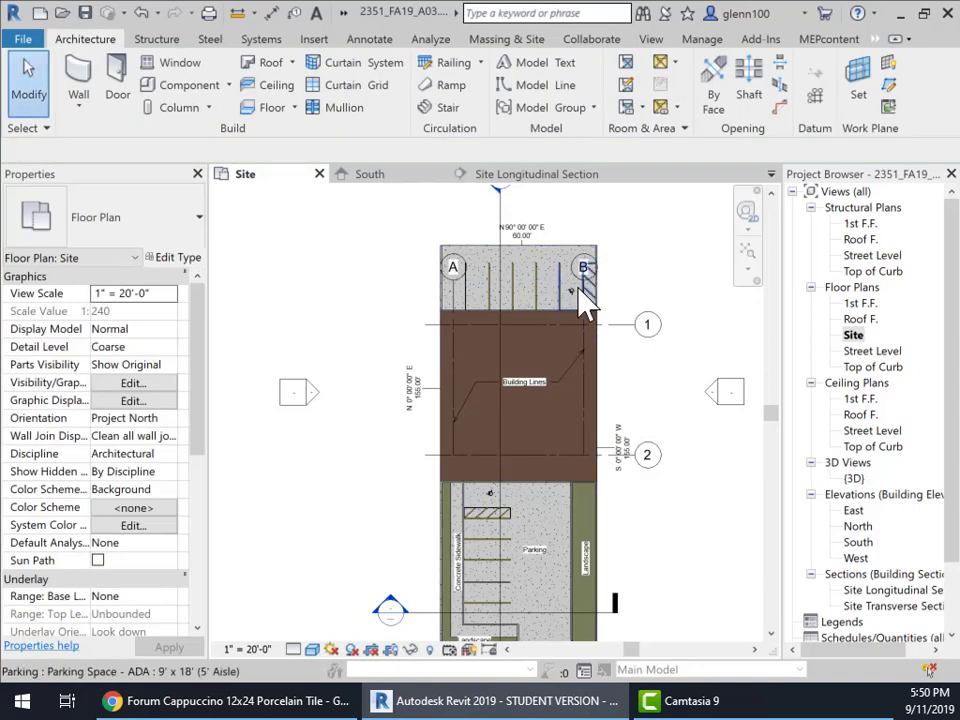
Step: Extend the aligned south ends of both vertical grids past the south building line, stopping just short of the front parking
click(455, 292)
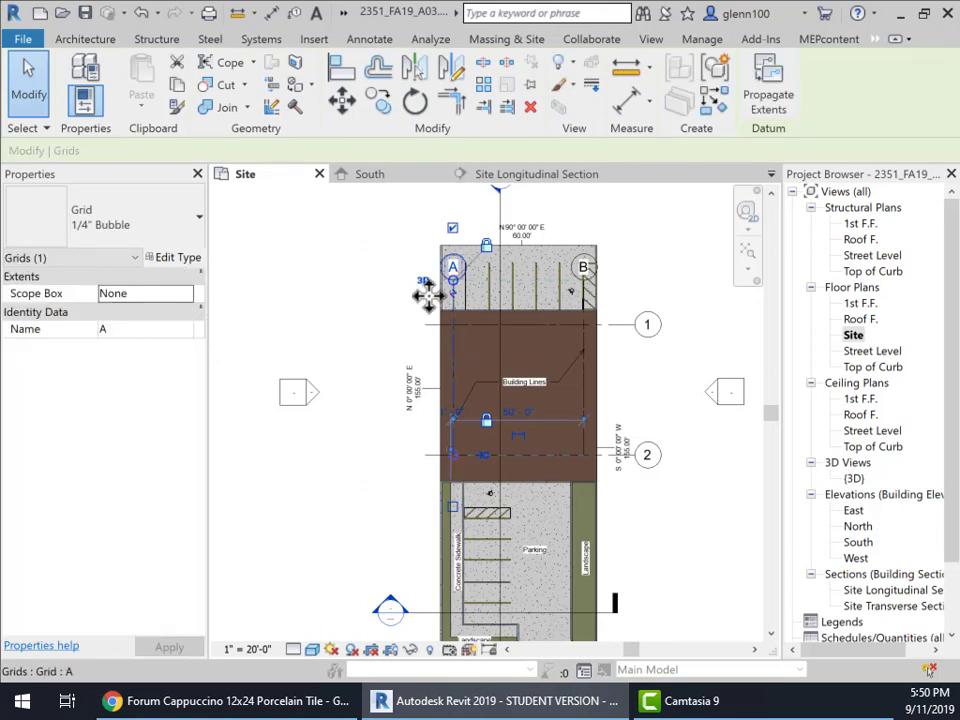
scroll(458, 423, up, 2)
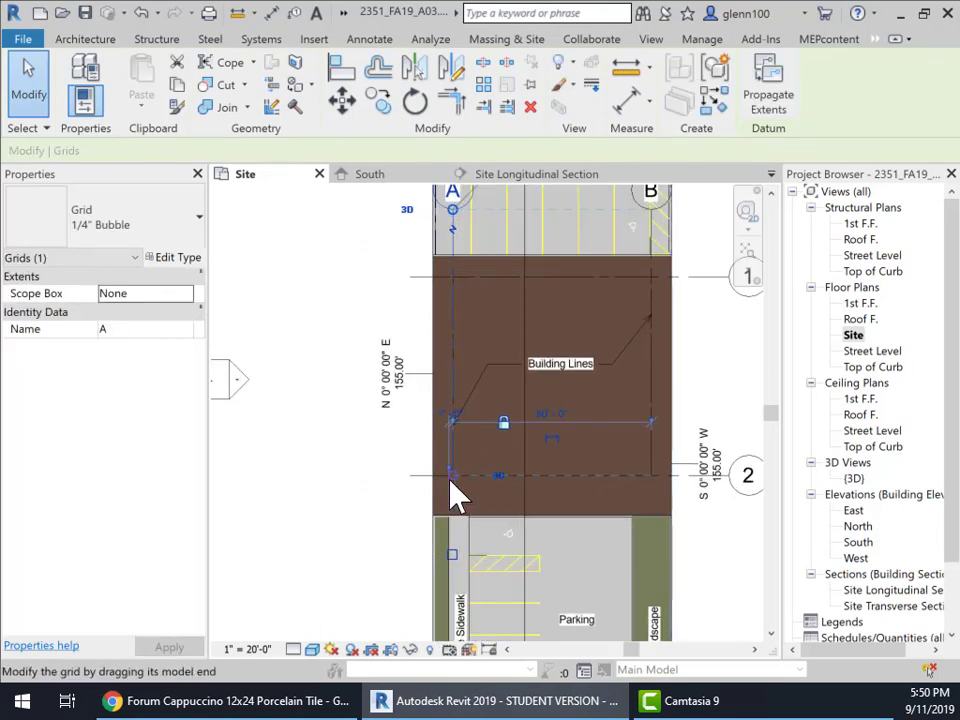
click(407, 514)
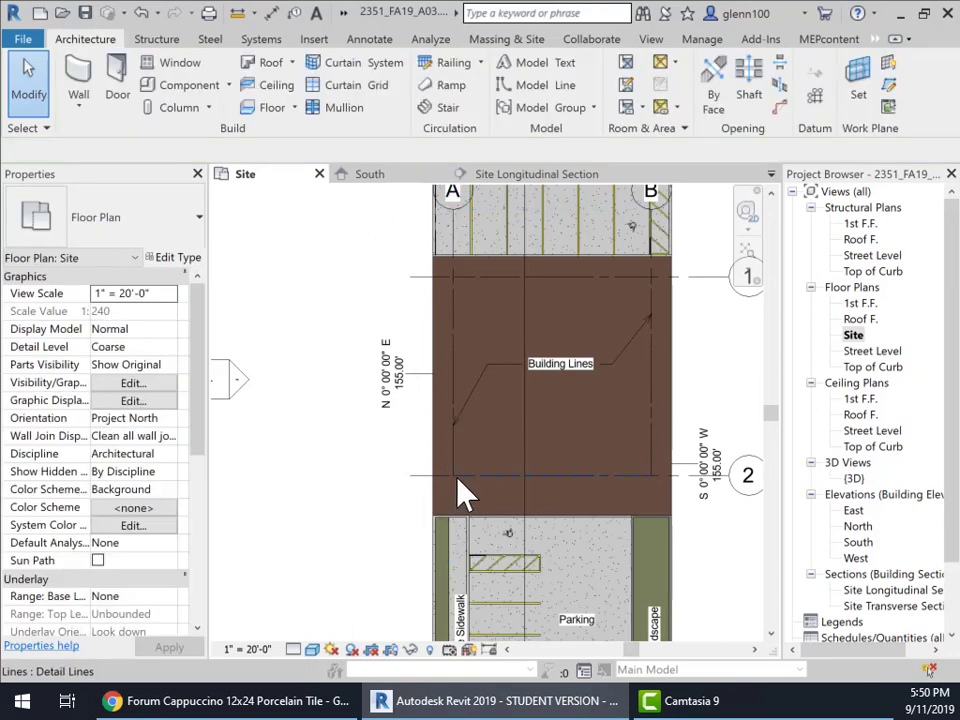
click(455, 245)
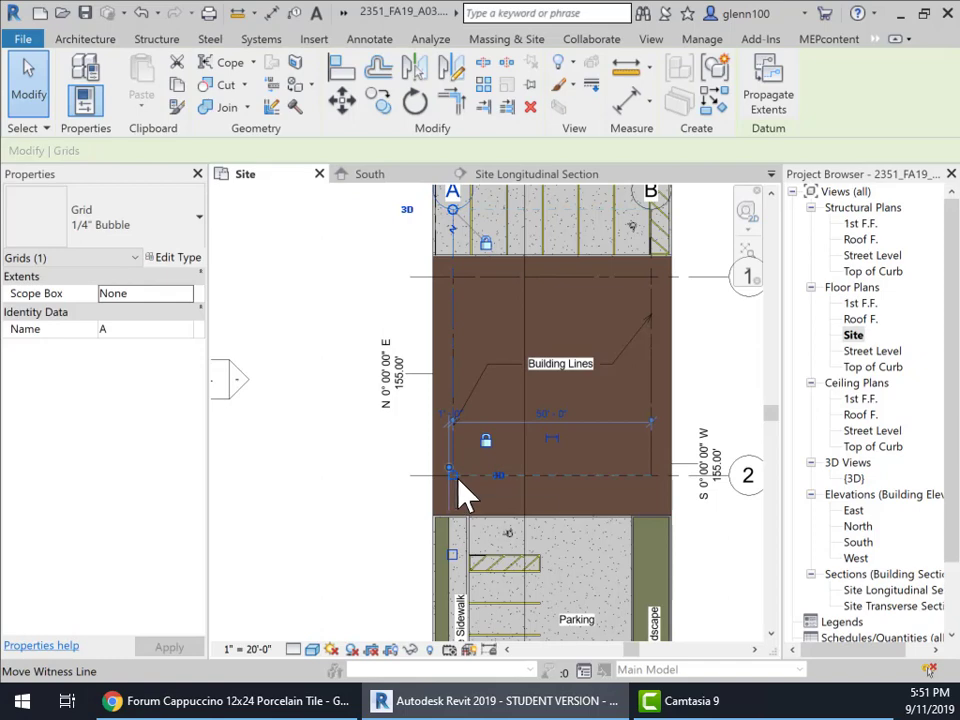
scroll(459, 493, up, 3)
drag(437, 489, 437, 518)
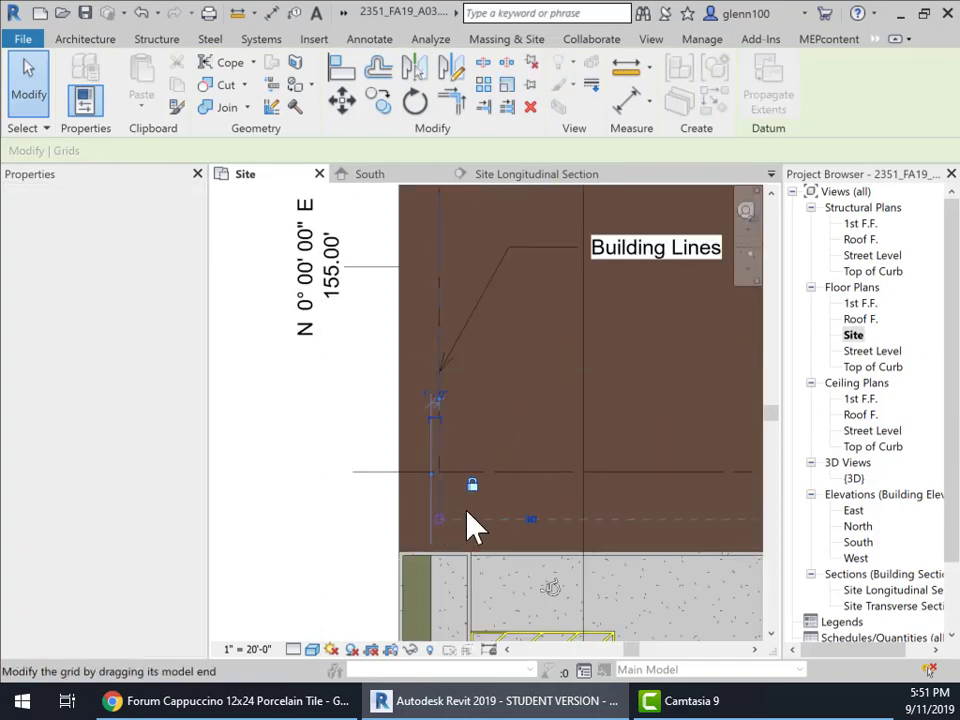
scroll(600, 480, down, 3)
middle_drag(617, 455, 575, 392)
key(Escape)
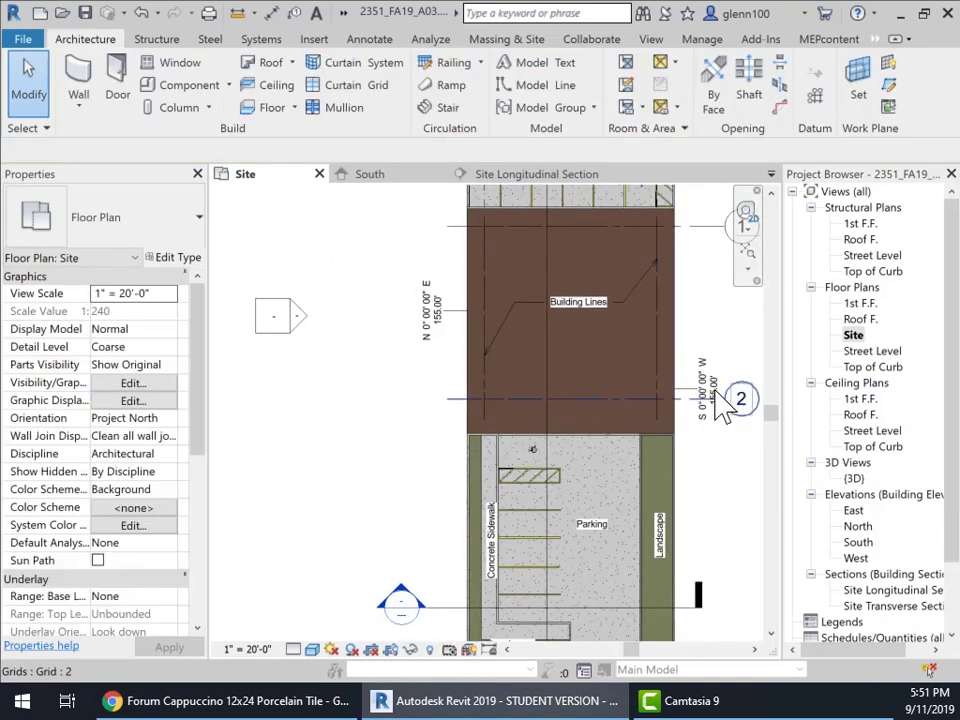
scroll(703, 386, down, 3)
middle_drag(700, 386, 597, 392)
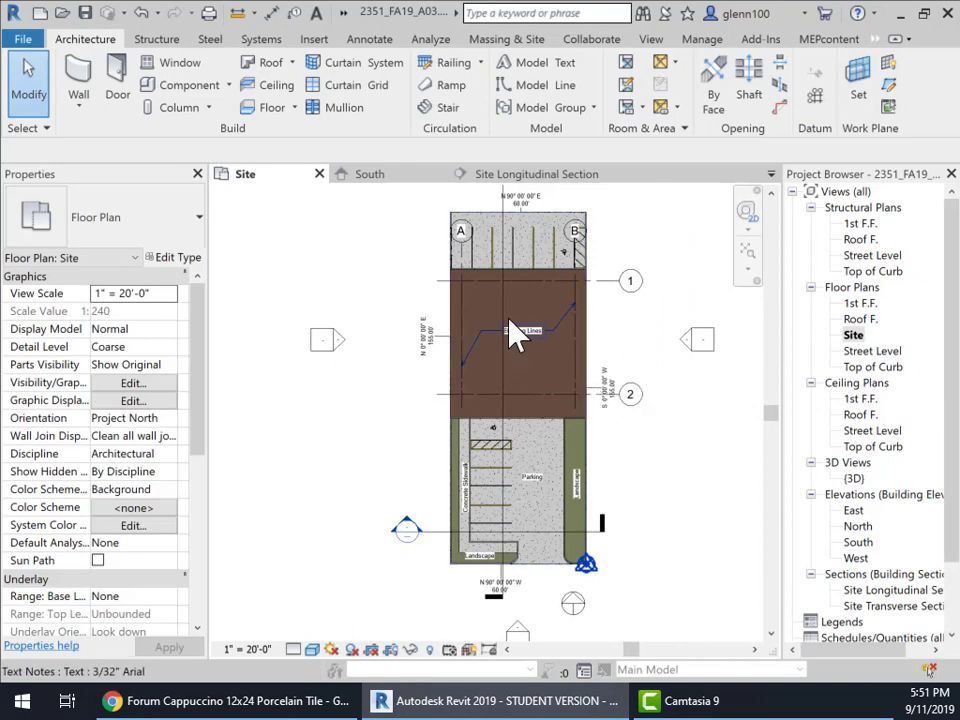